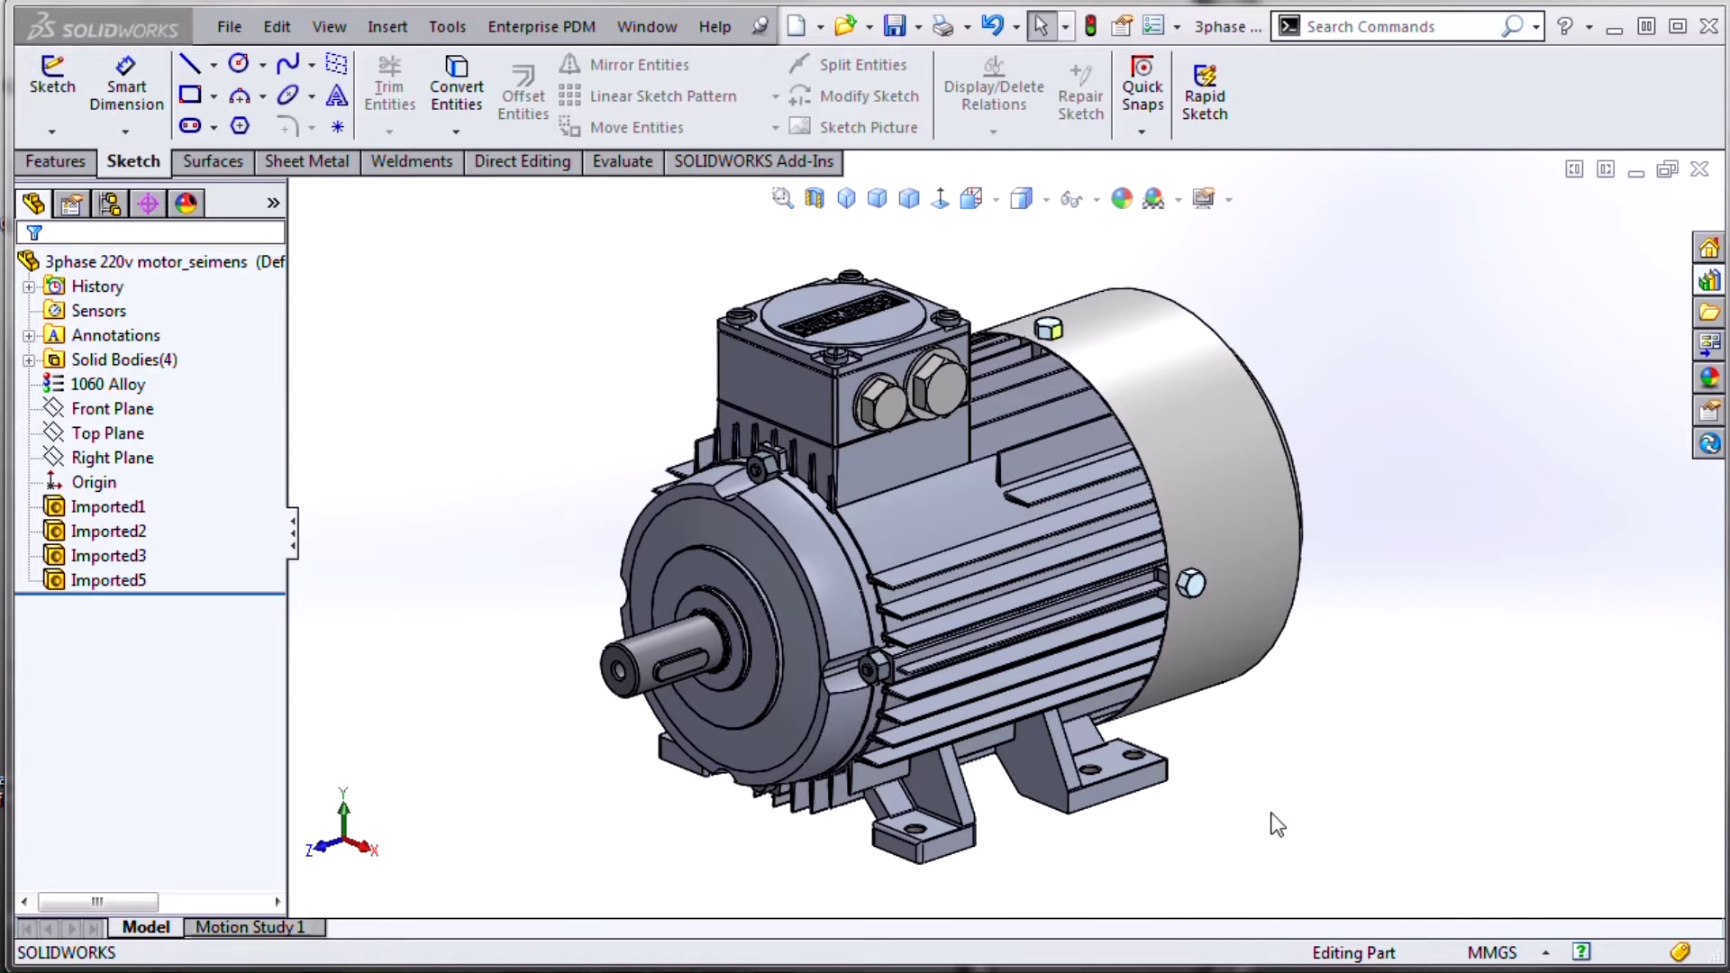
middle_click_drag(1272, 815, 1317, 780)
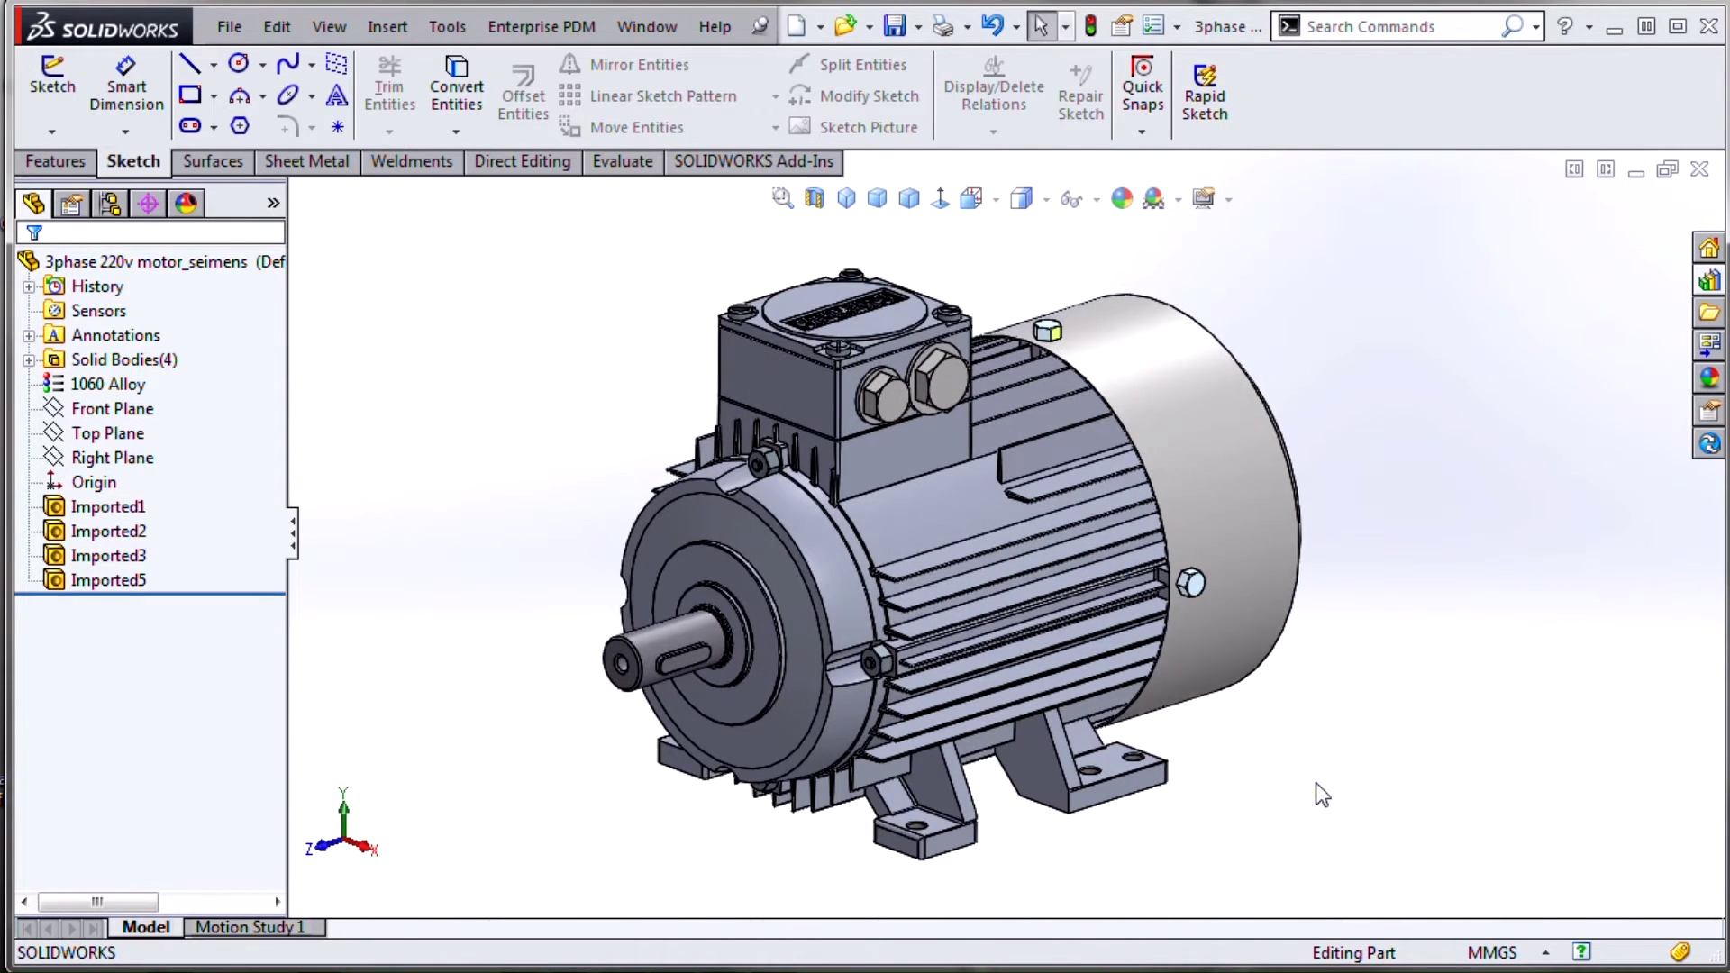
middle_click_drag(1120, 811, 1101, 821)
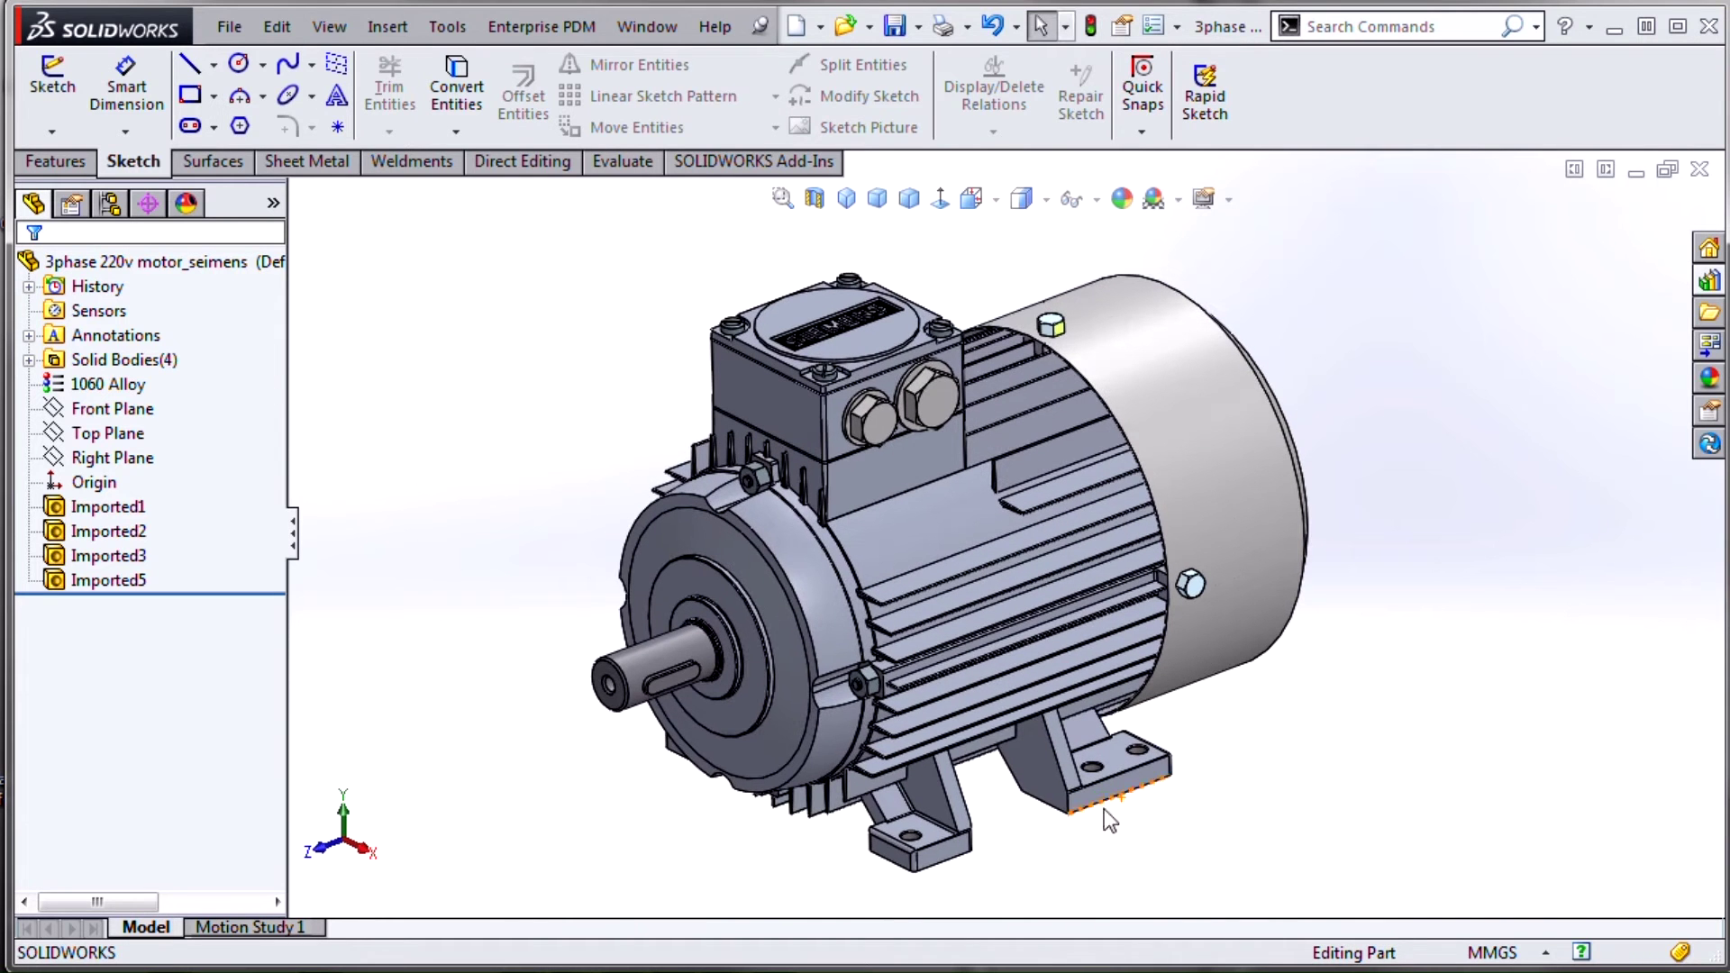
scroll(1112, 813, "down", 2)
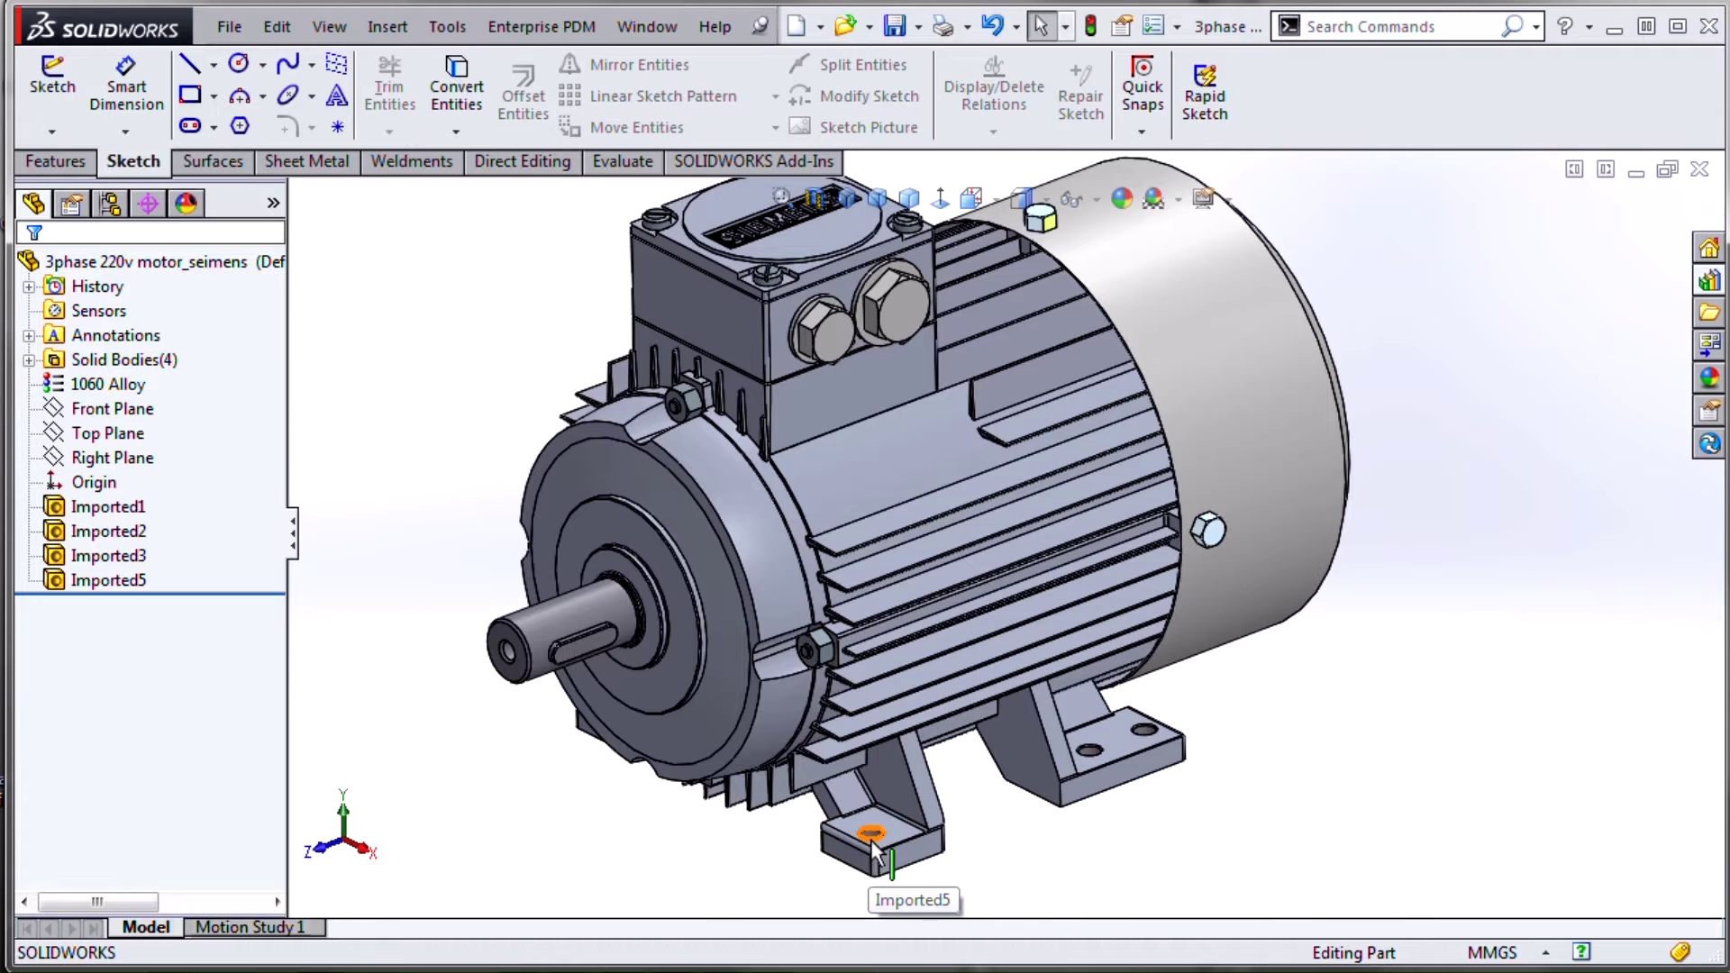
middle_click_drag(1078, 802, 1099, 811)
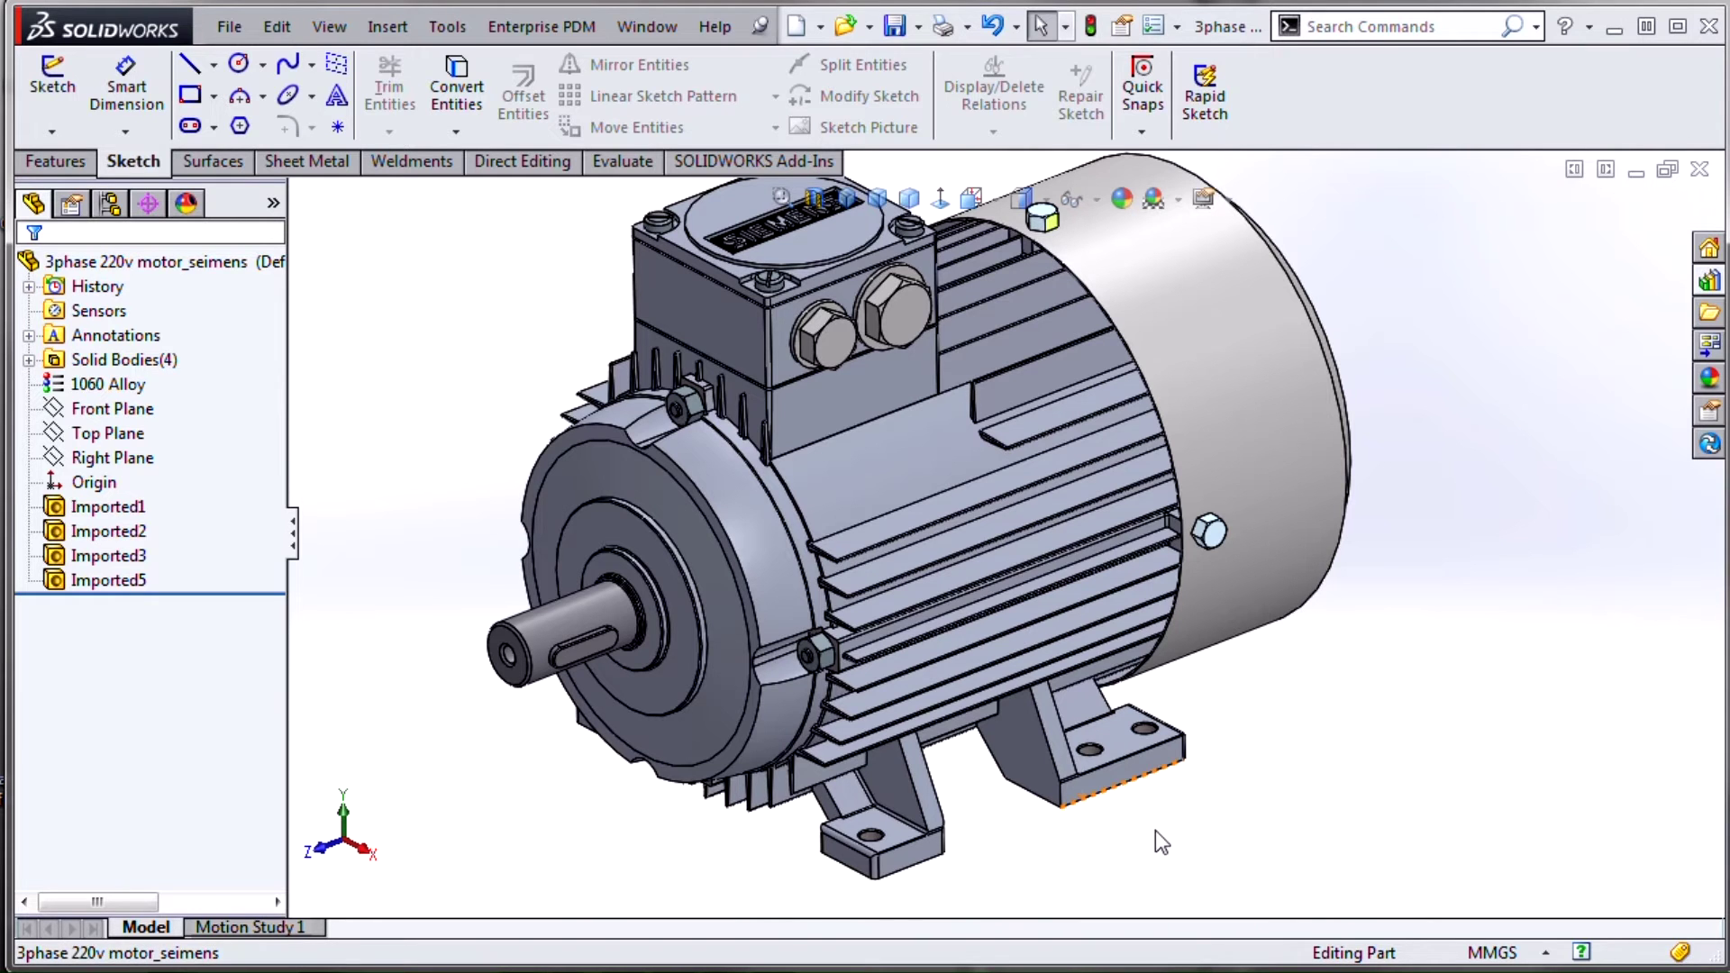
middle_click_drag(1155, 844, 1313, 751)
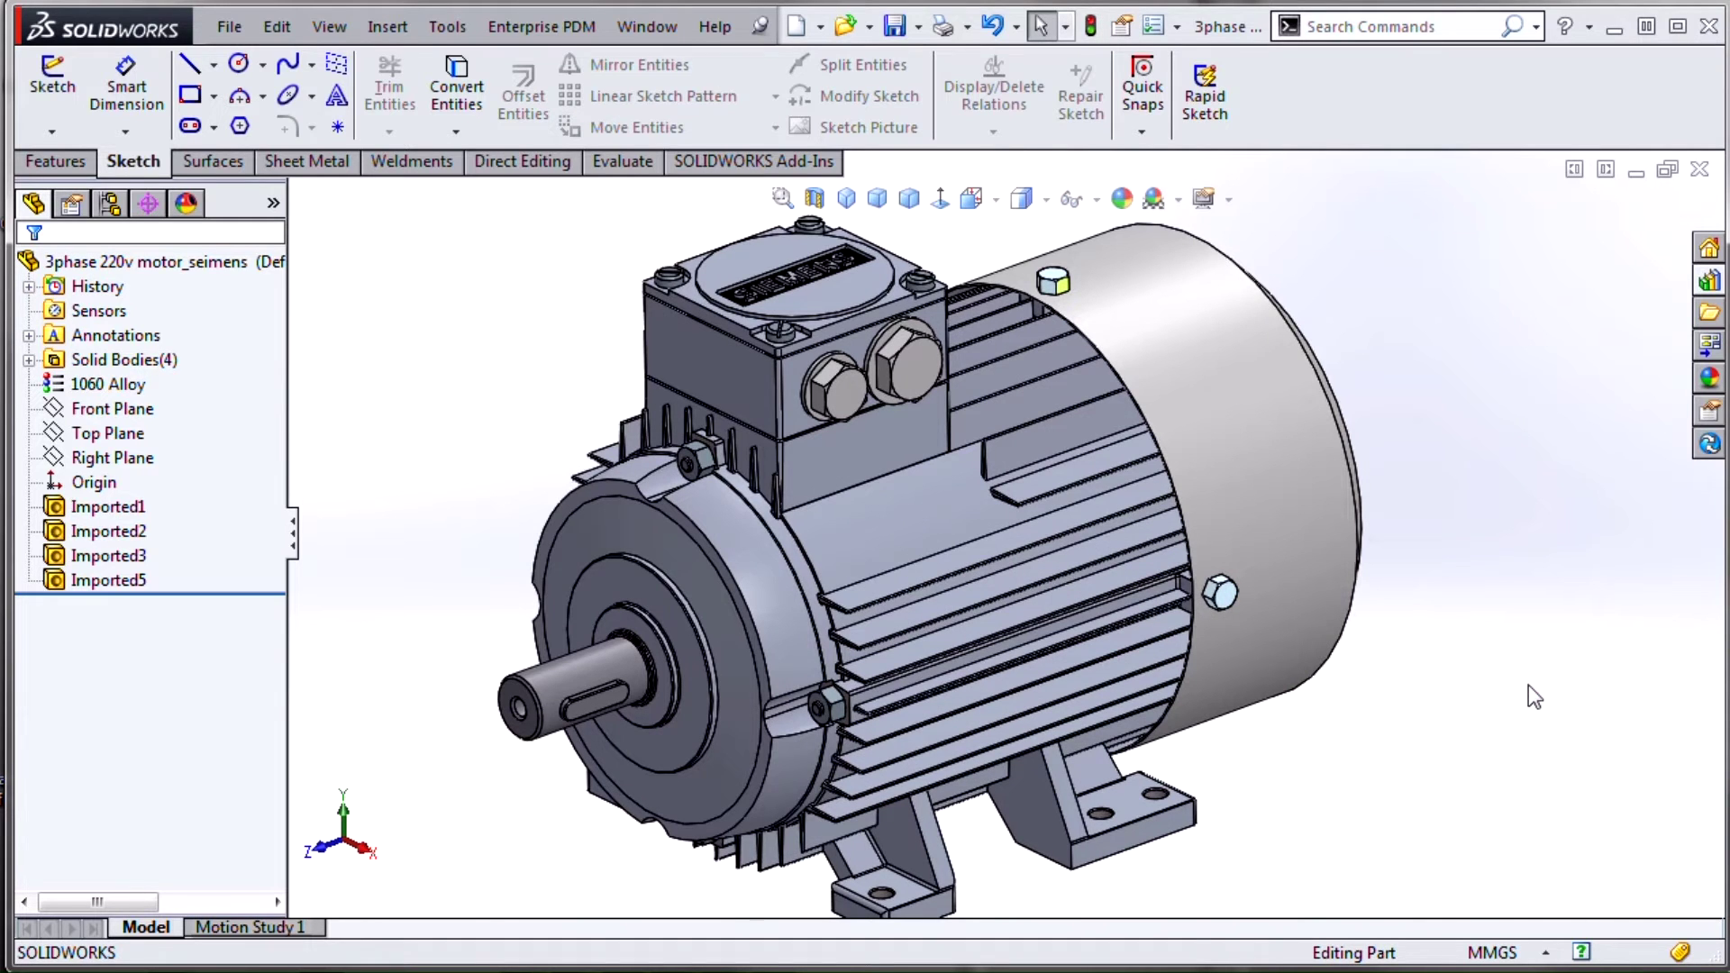
Switch to the Smart Motor Defining Assem assembly and insert the 3phase 220v motor_seimens part near the motor mount plate
key("ctrl+Tab")
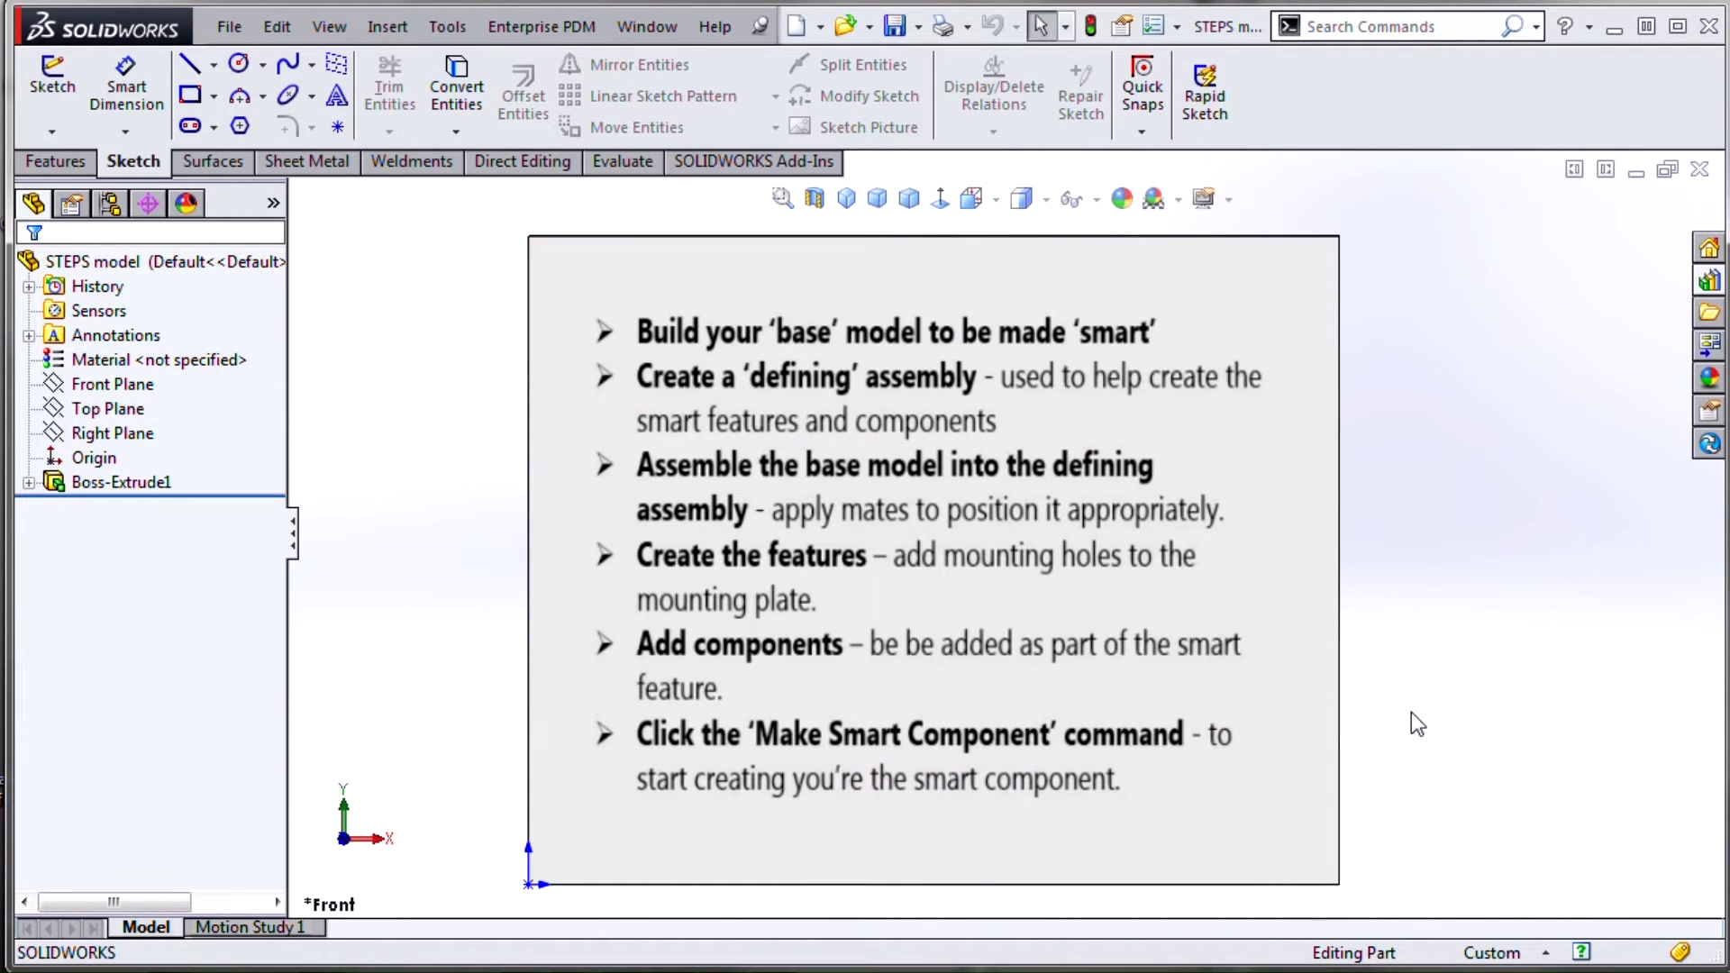
key("ctrl+Tab")
key("ctrl+Tab")
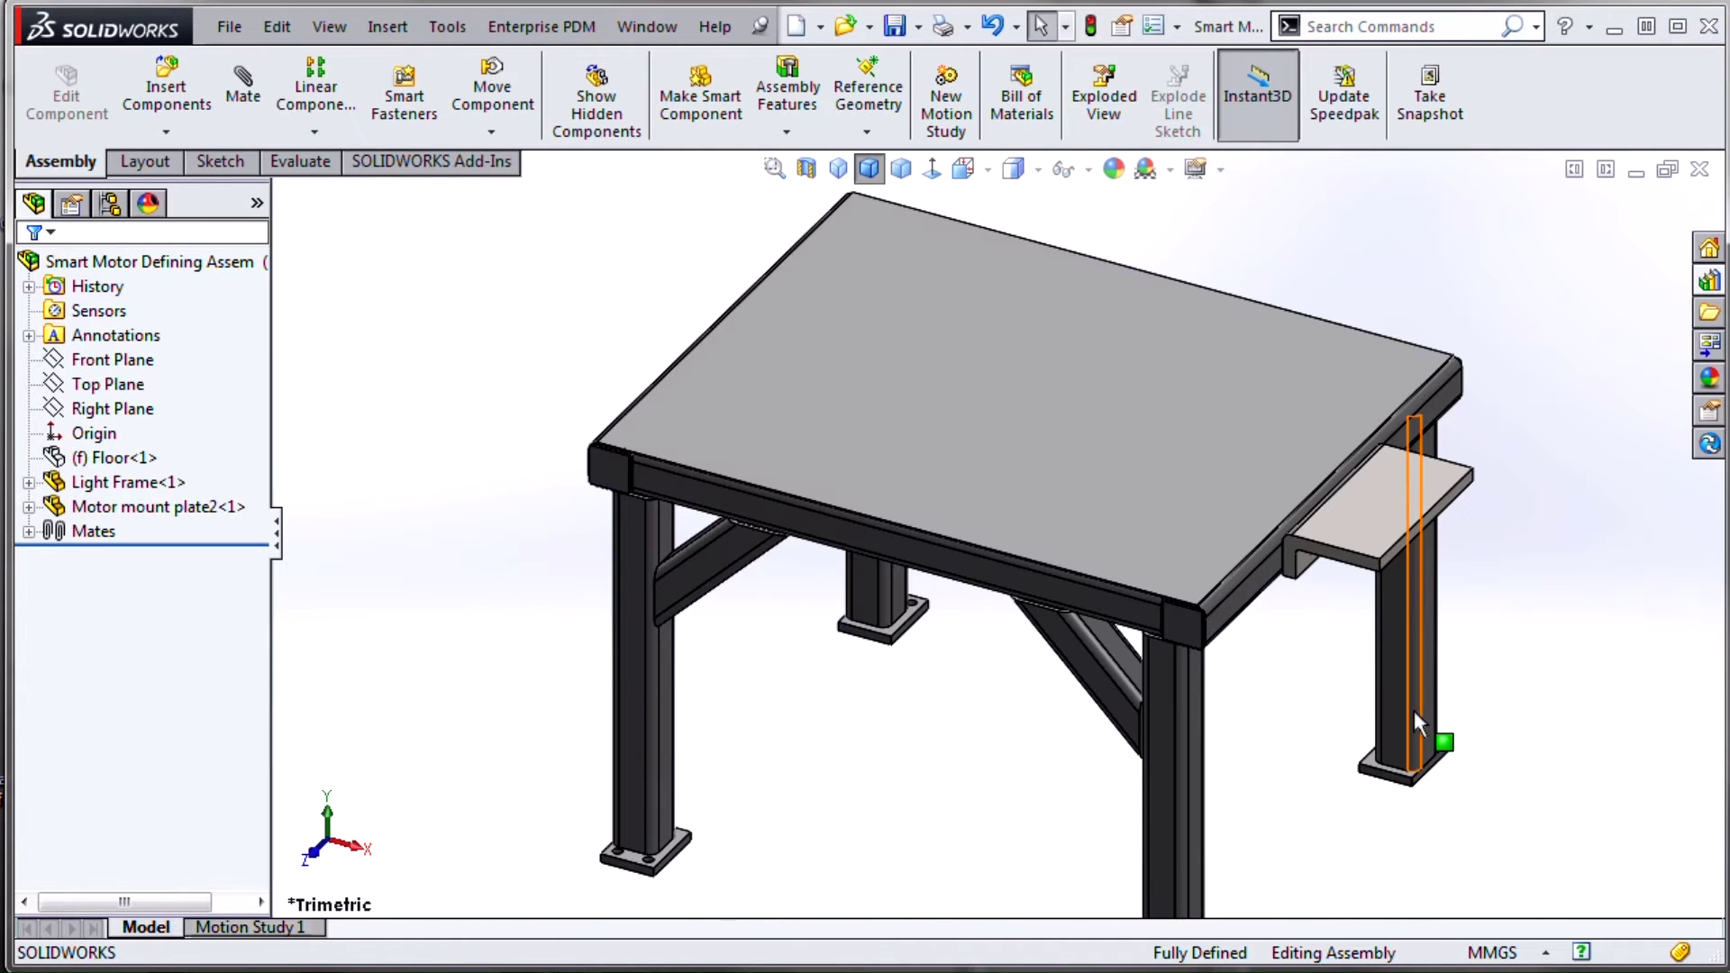
middle_click_drag(1360, 664, 1136, 692, "ctrl")
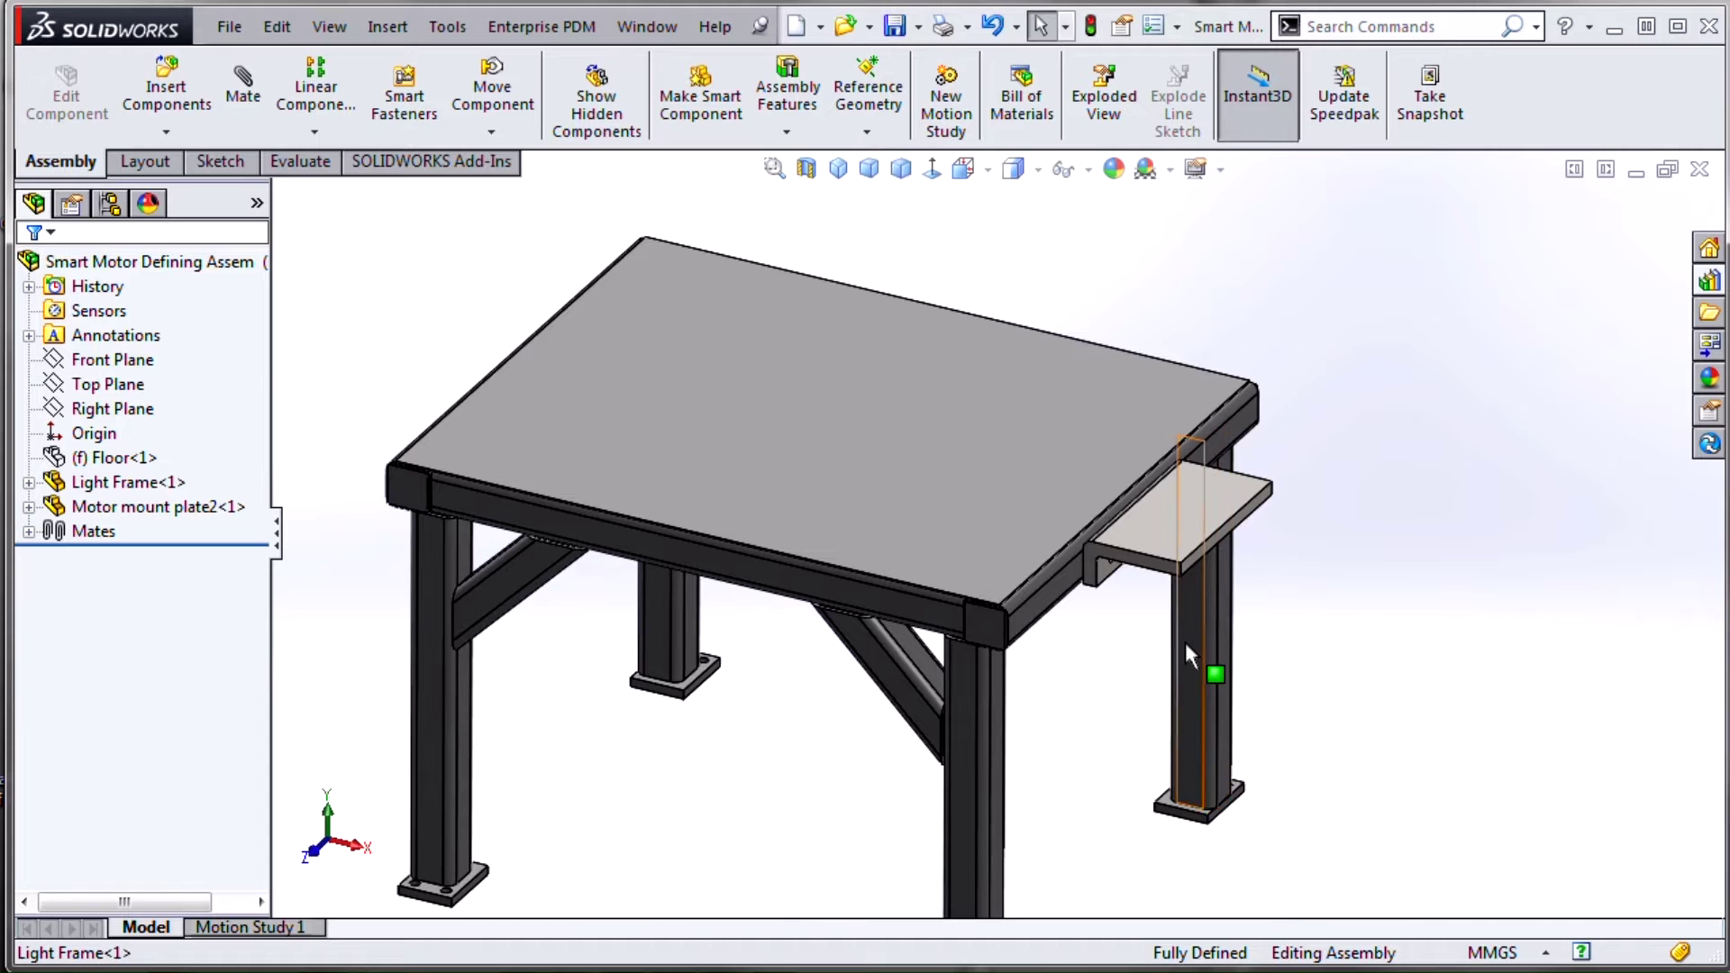
scroll(1184, 640, "down", 2)
middle_click_drag(1331, 637, 1147, 541, "ctrl")
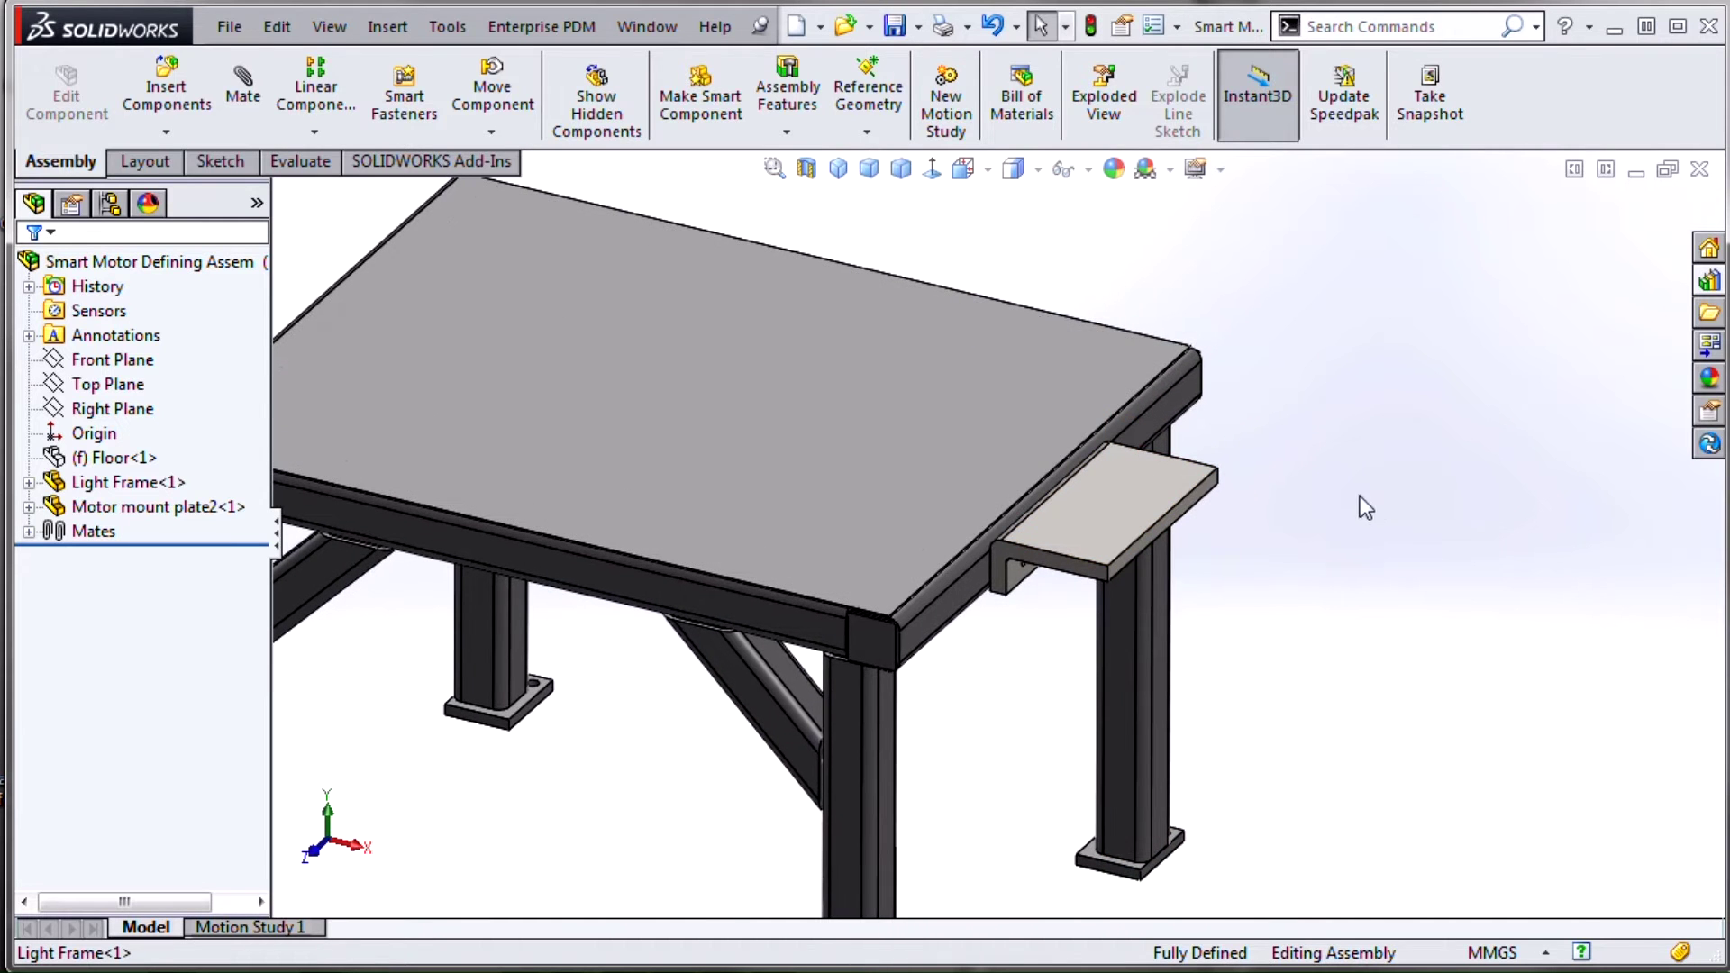
left_click(1399, 591)
left_click(1423, 530)
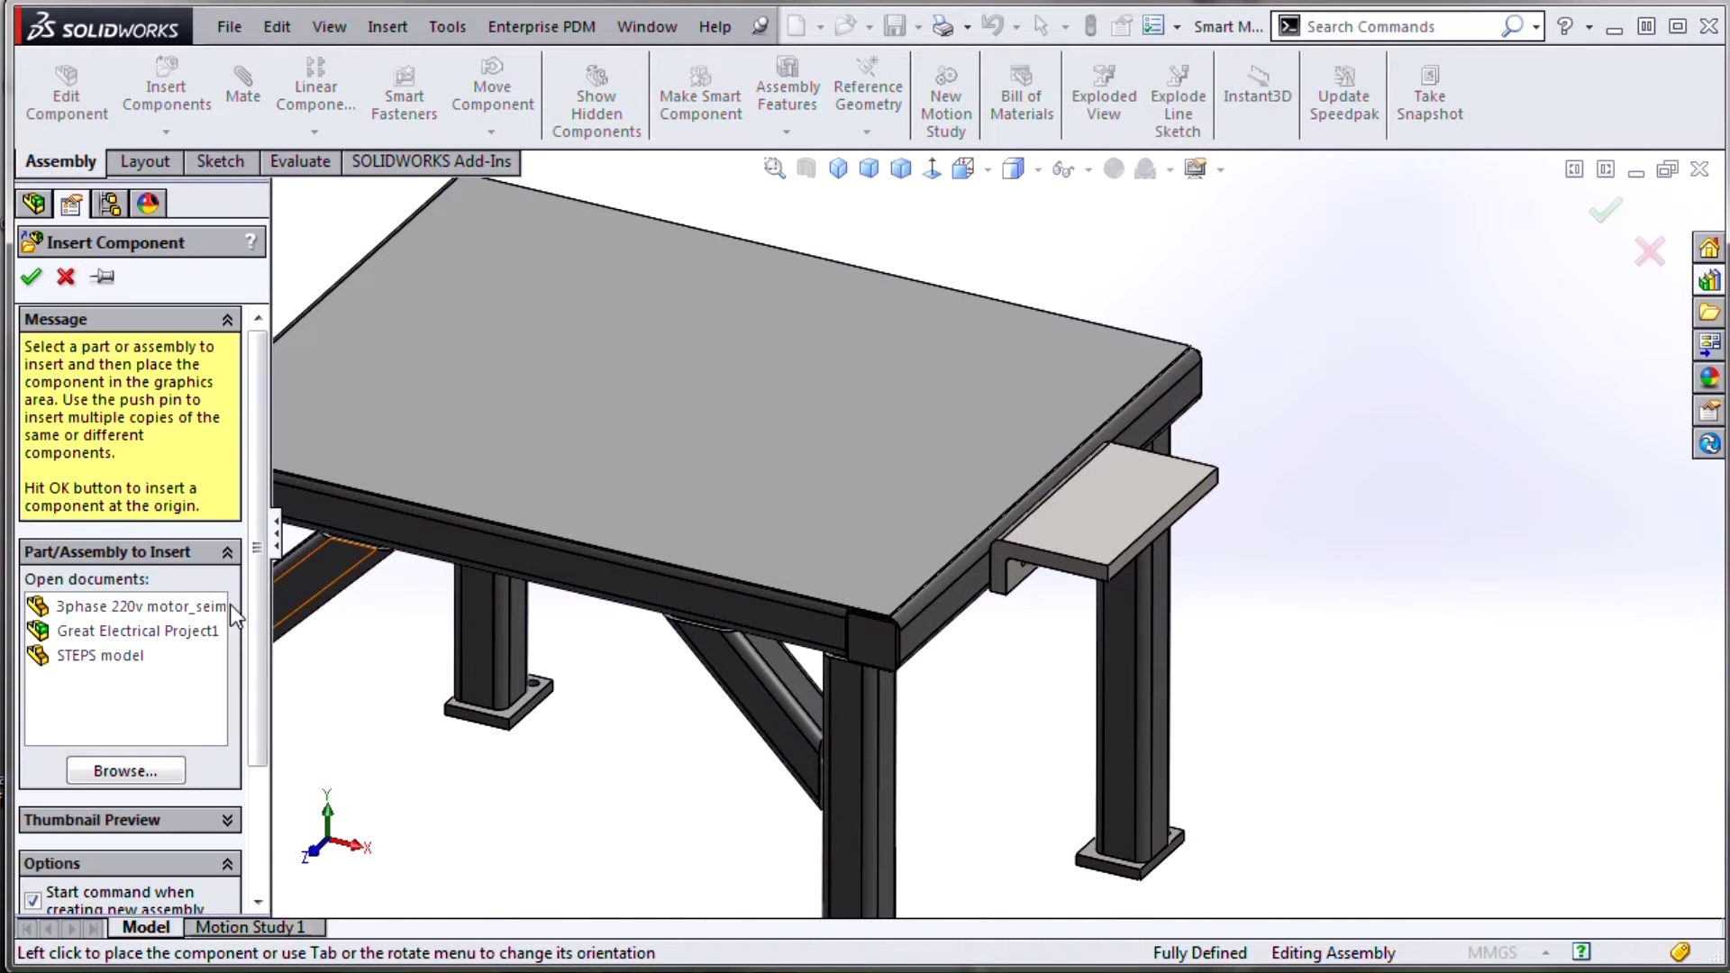
left_click(122, 607)
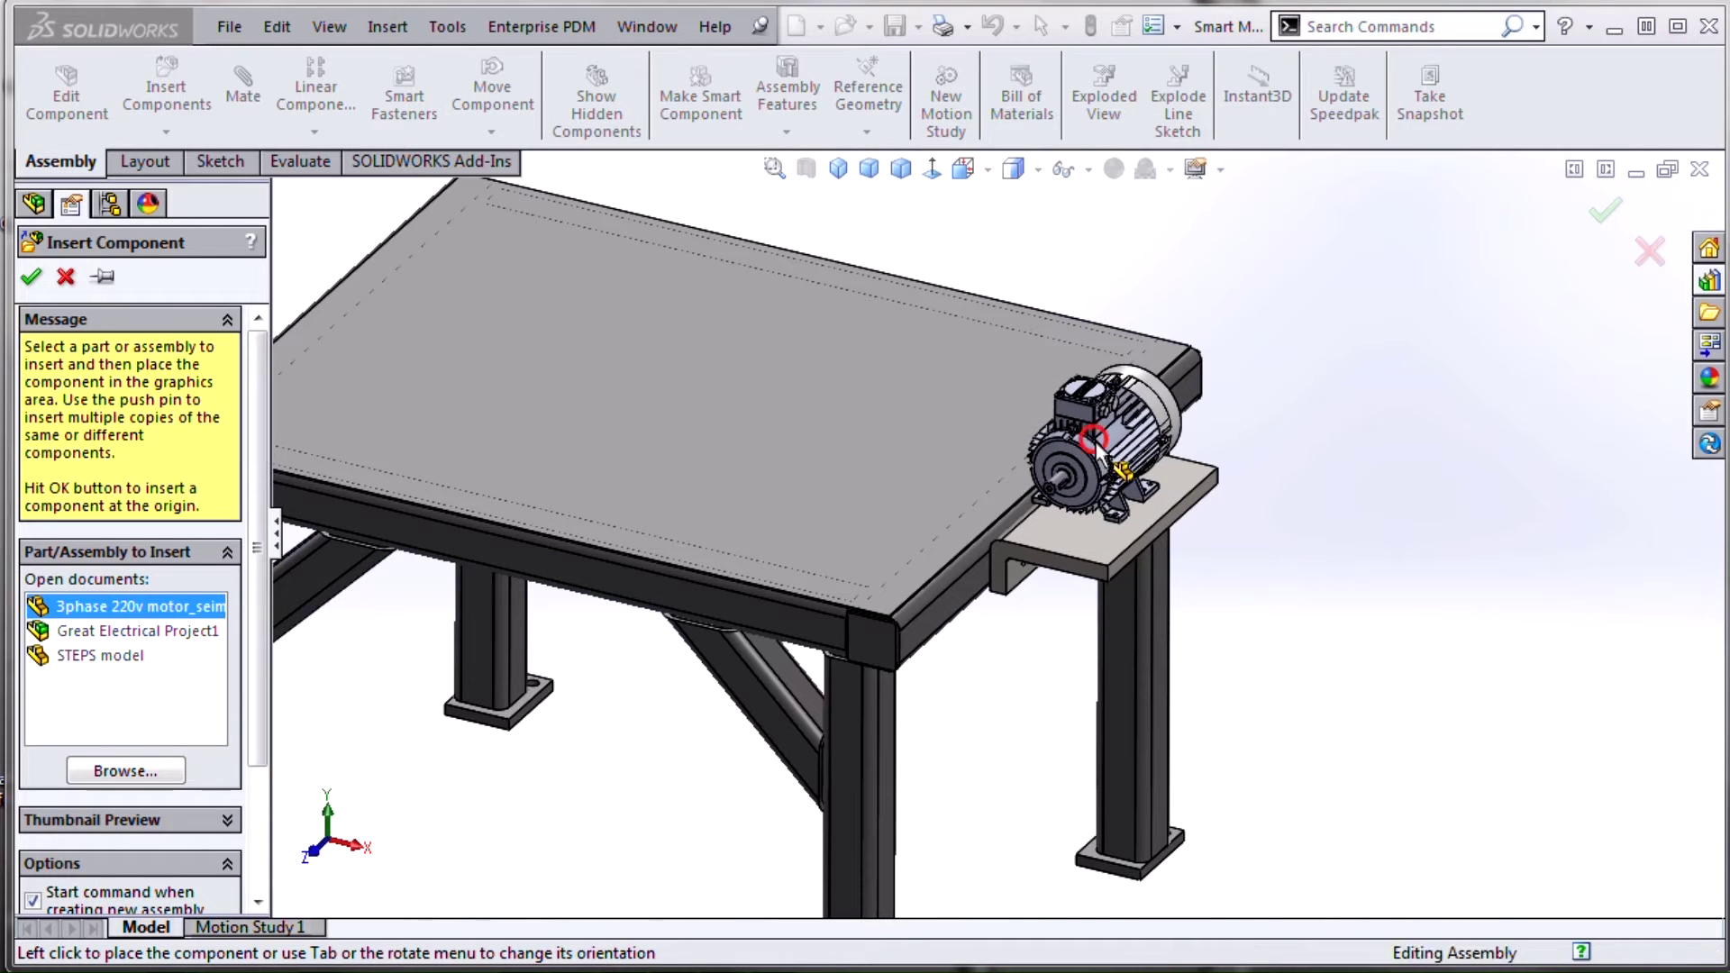
left_click(1201, 560)
Add a coincident mate between the underside of a motor foot and the mount plate's top face
scroll(1142, 514, "down", 5)
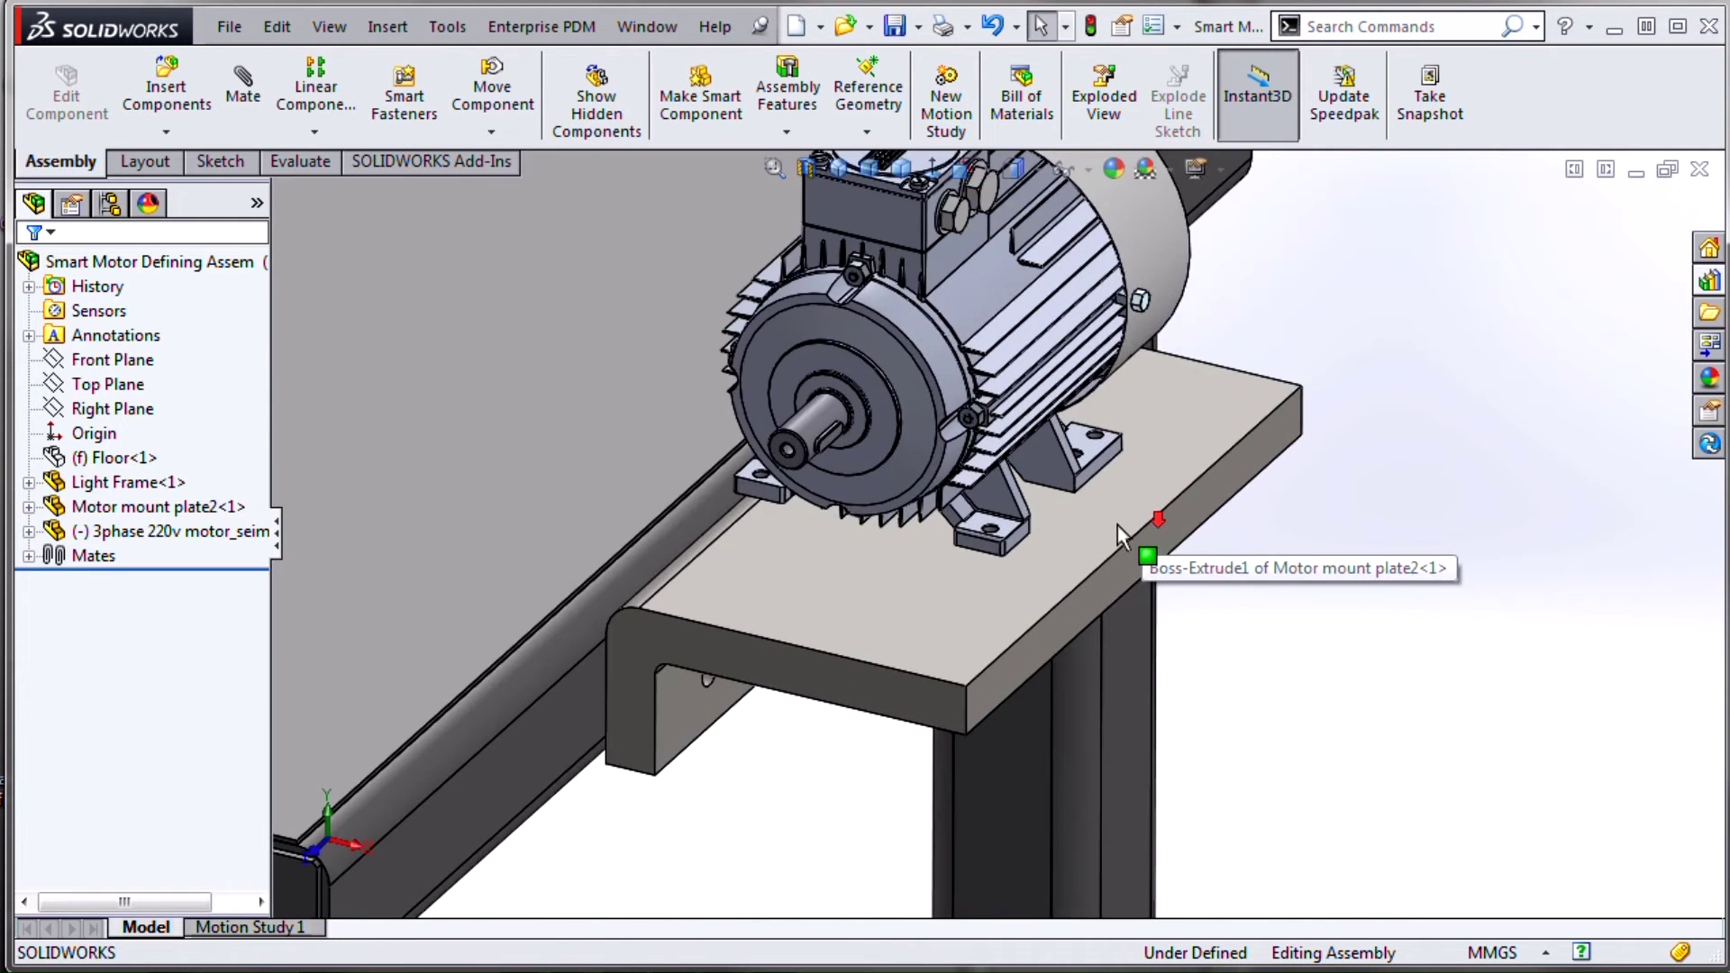
middle_click_drag(1043, 519, 1018, 279)
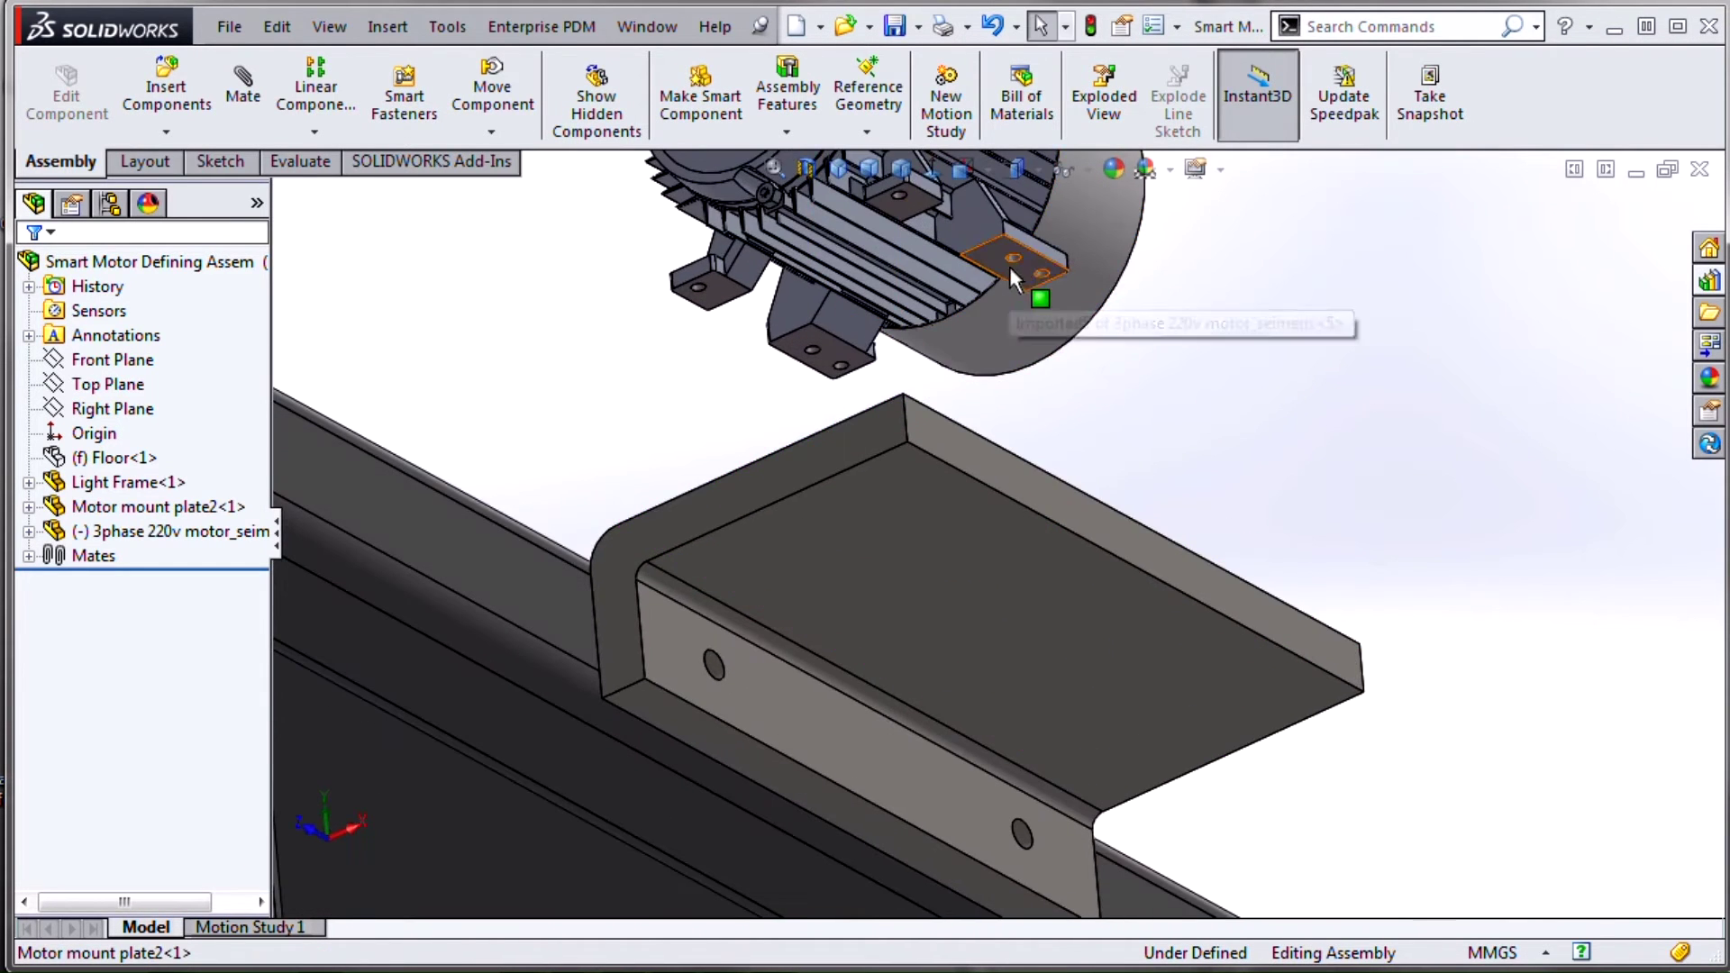
left_click(998, 268)
scroll(1052, 360, "up", 5)
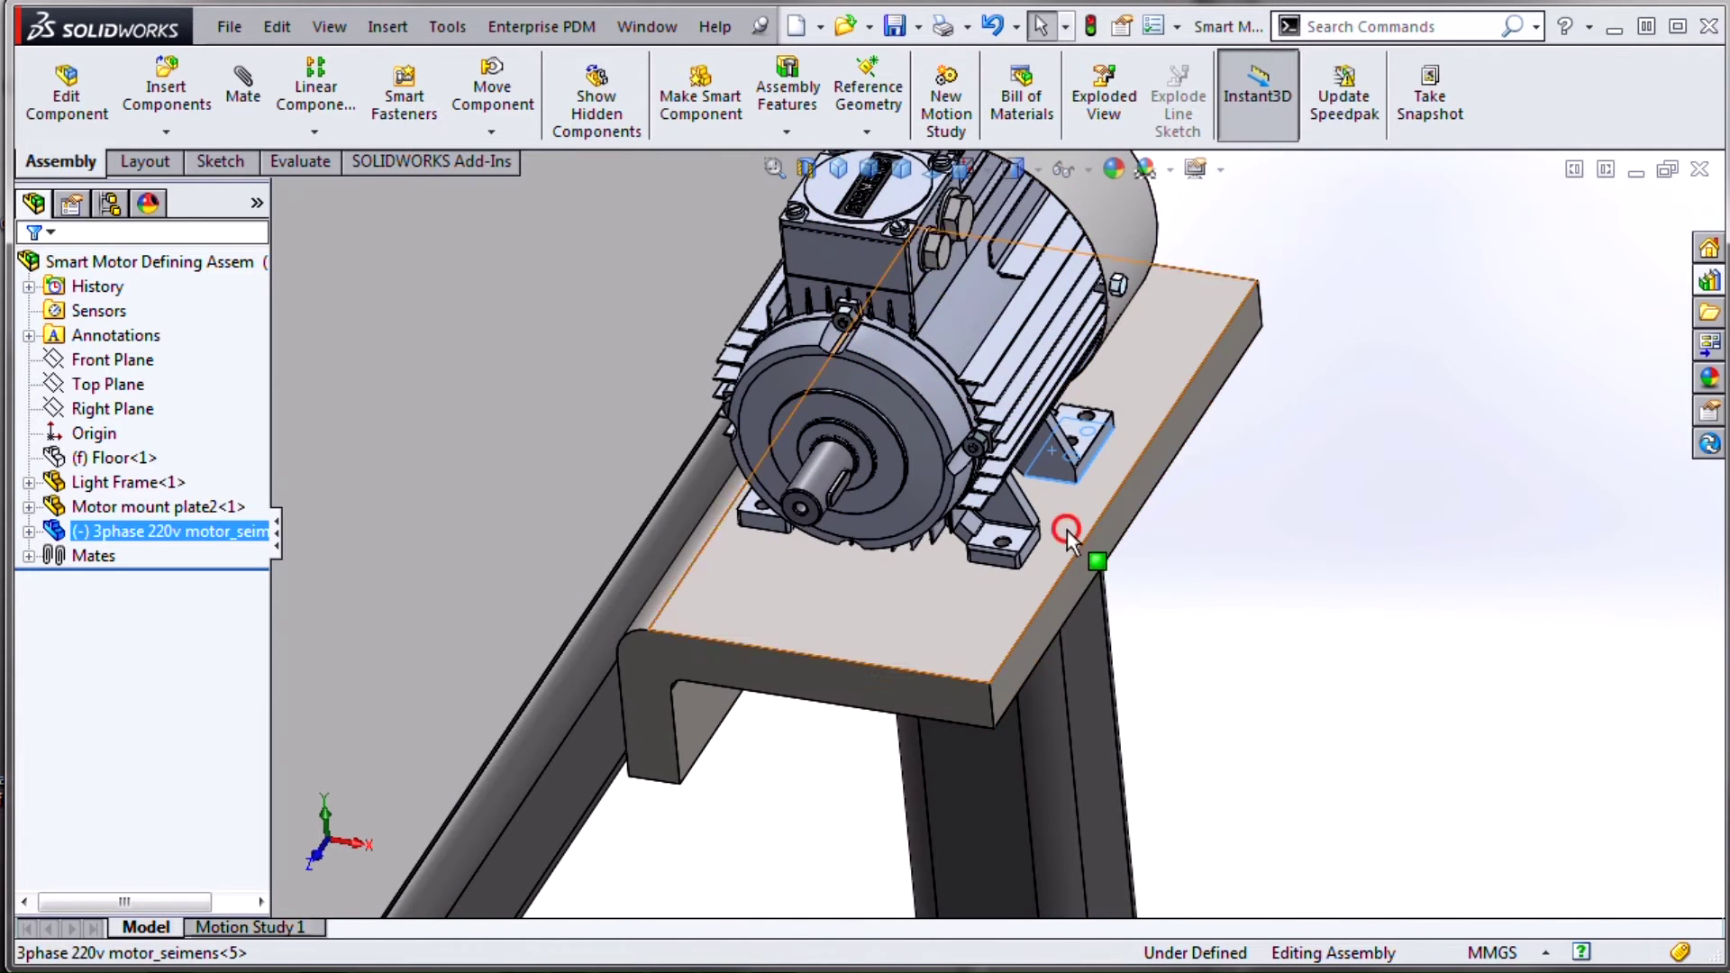
left_click(1099, 532)
left_click(1142, 506)
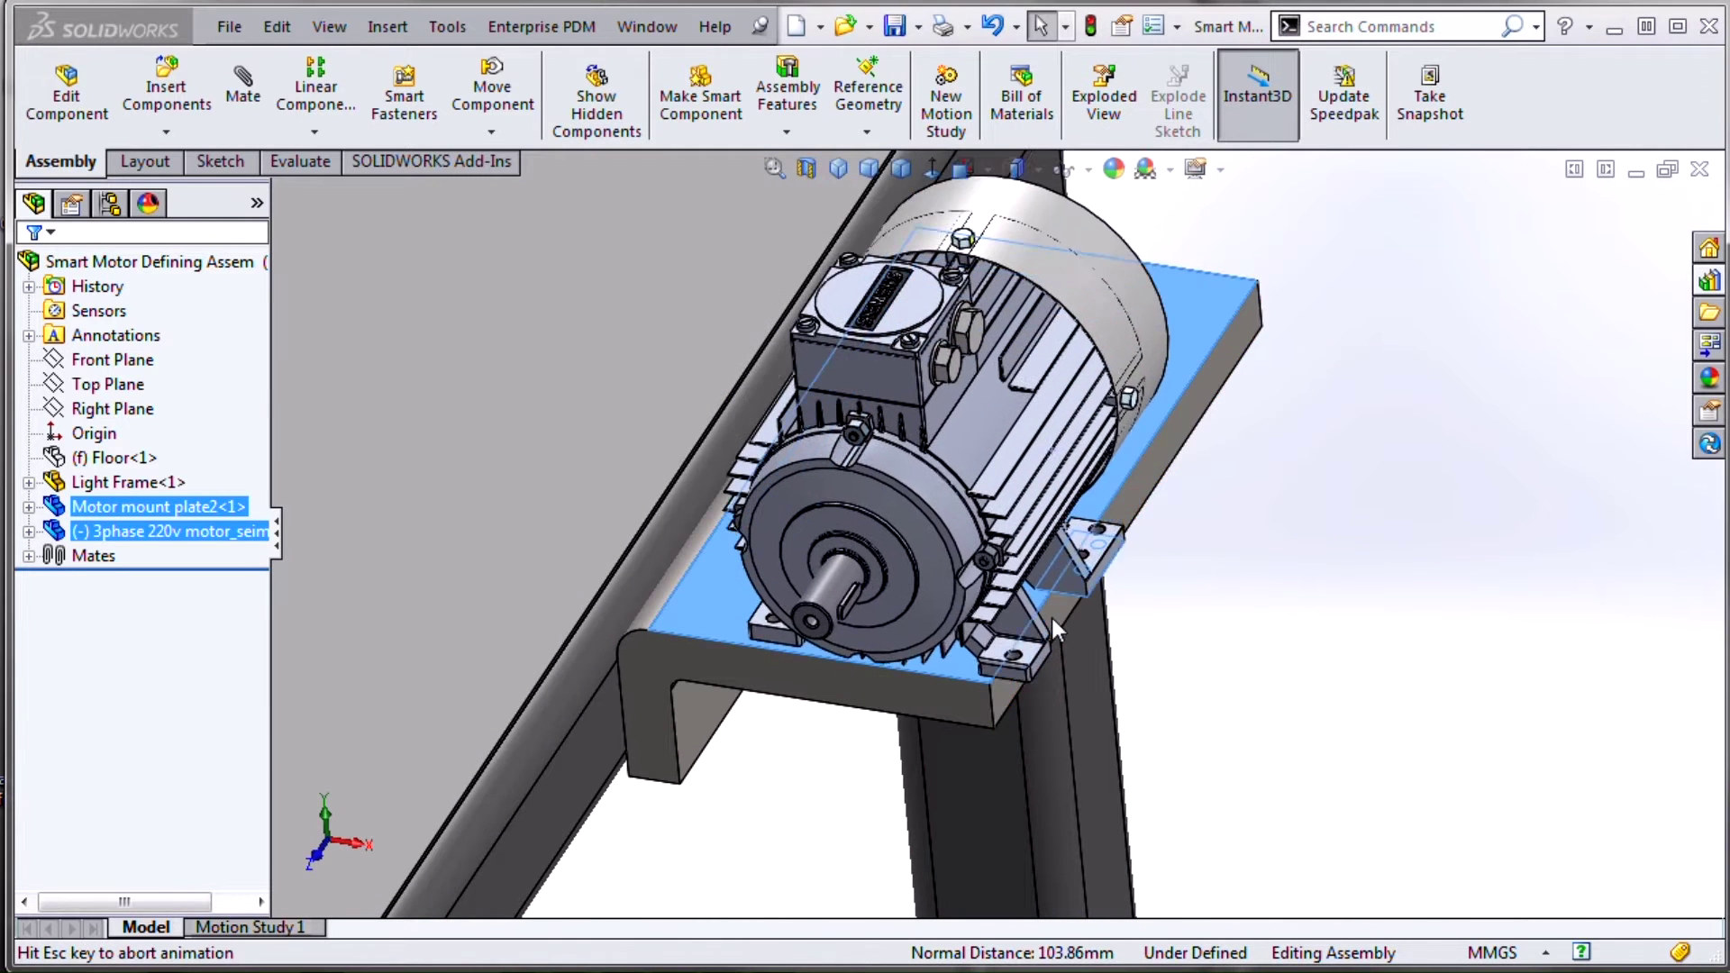
left_click(991, 413)
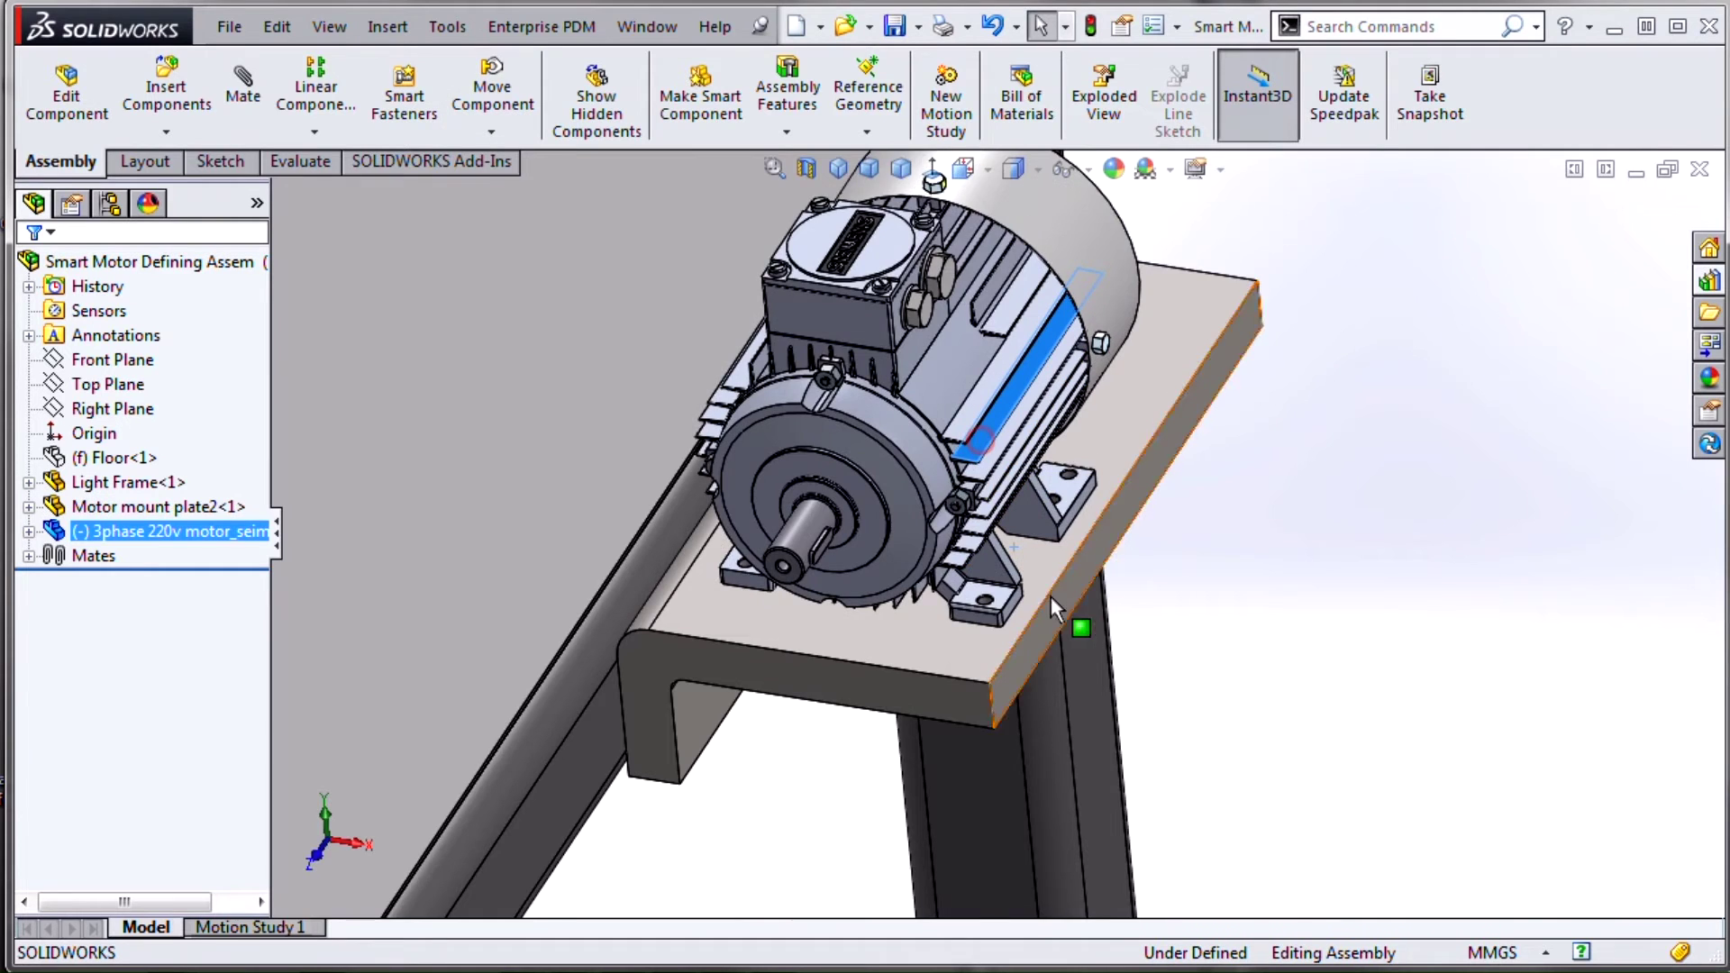
Add a 20 mm distance mate between the front foot's outer bottom edge and the mount plate's long outer side face
scroll(1036, 600, "down", 4)
left_click(979, 611)
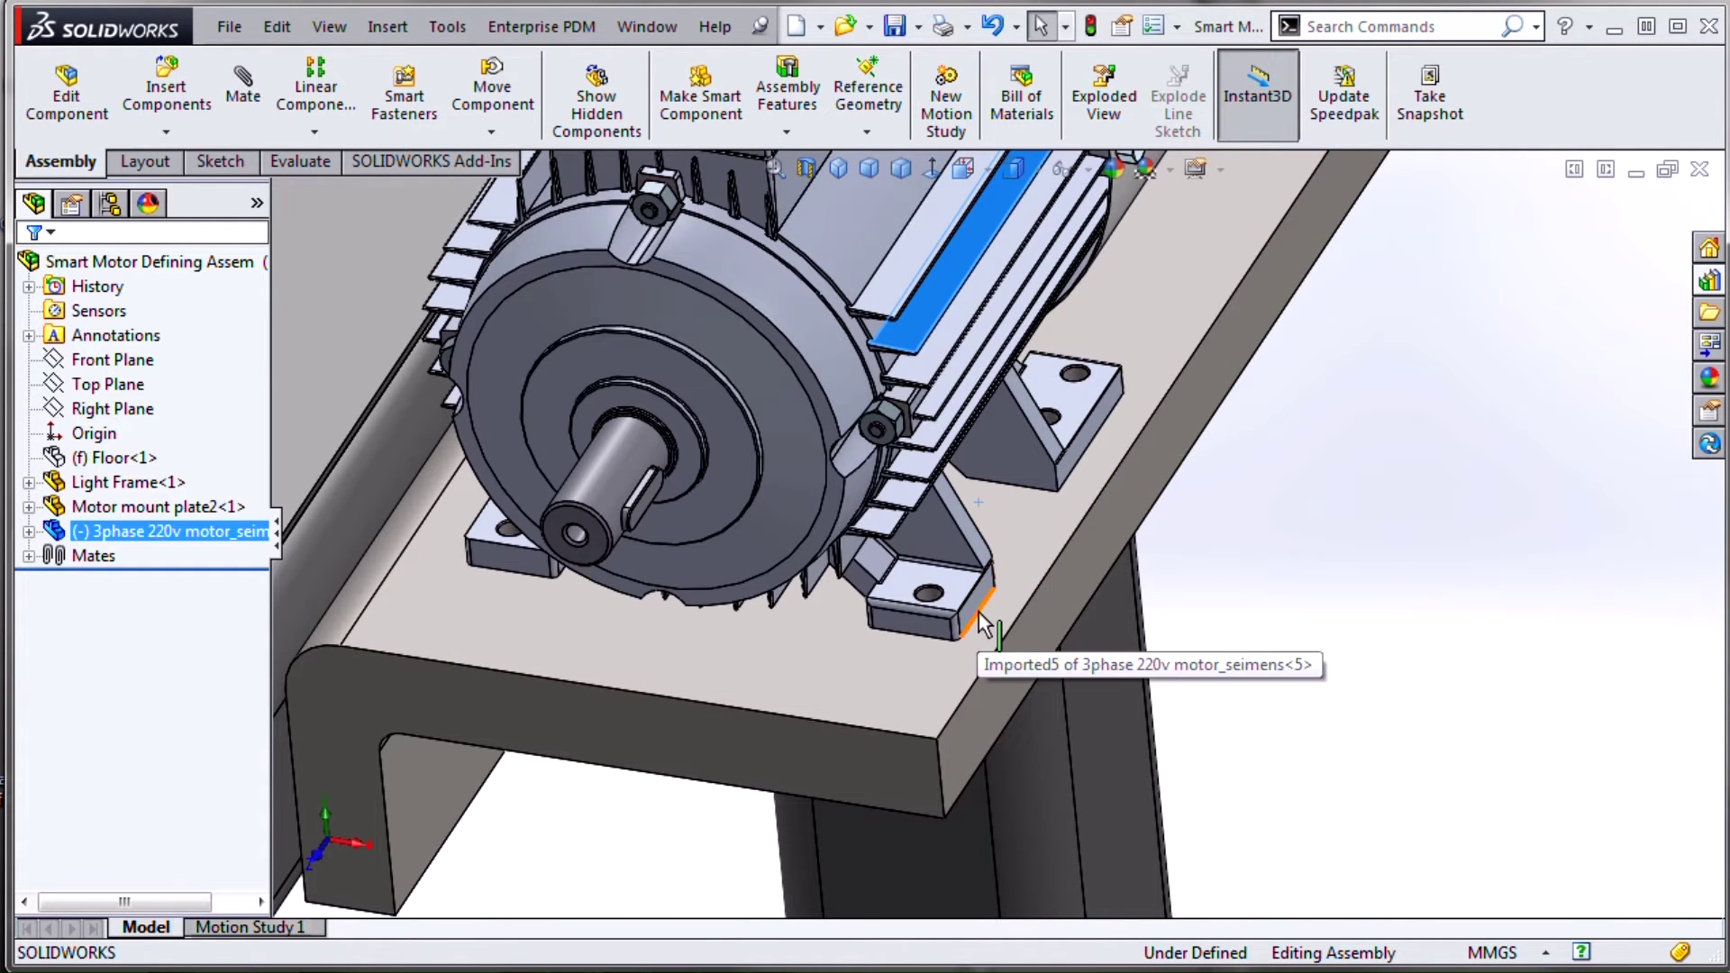
left_click(1020, 635)
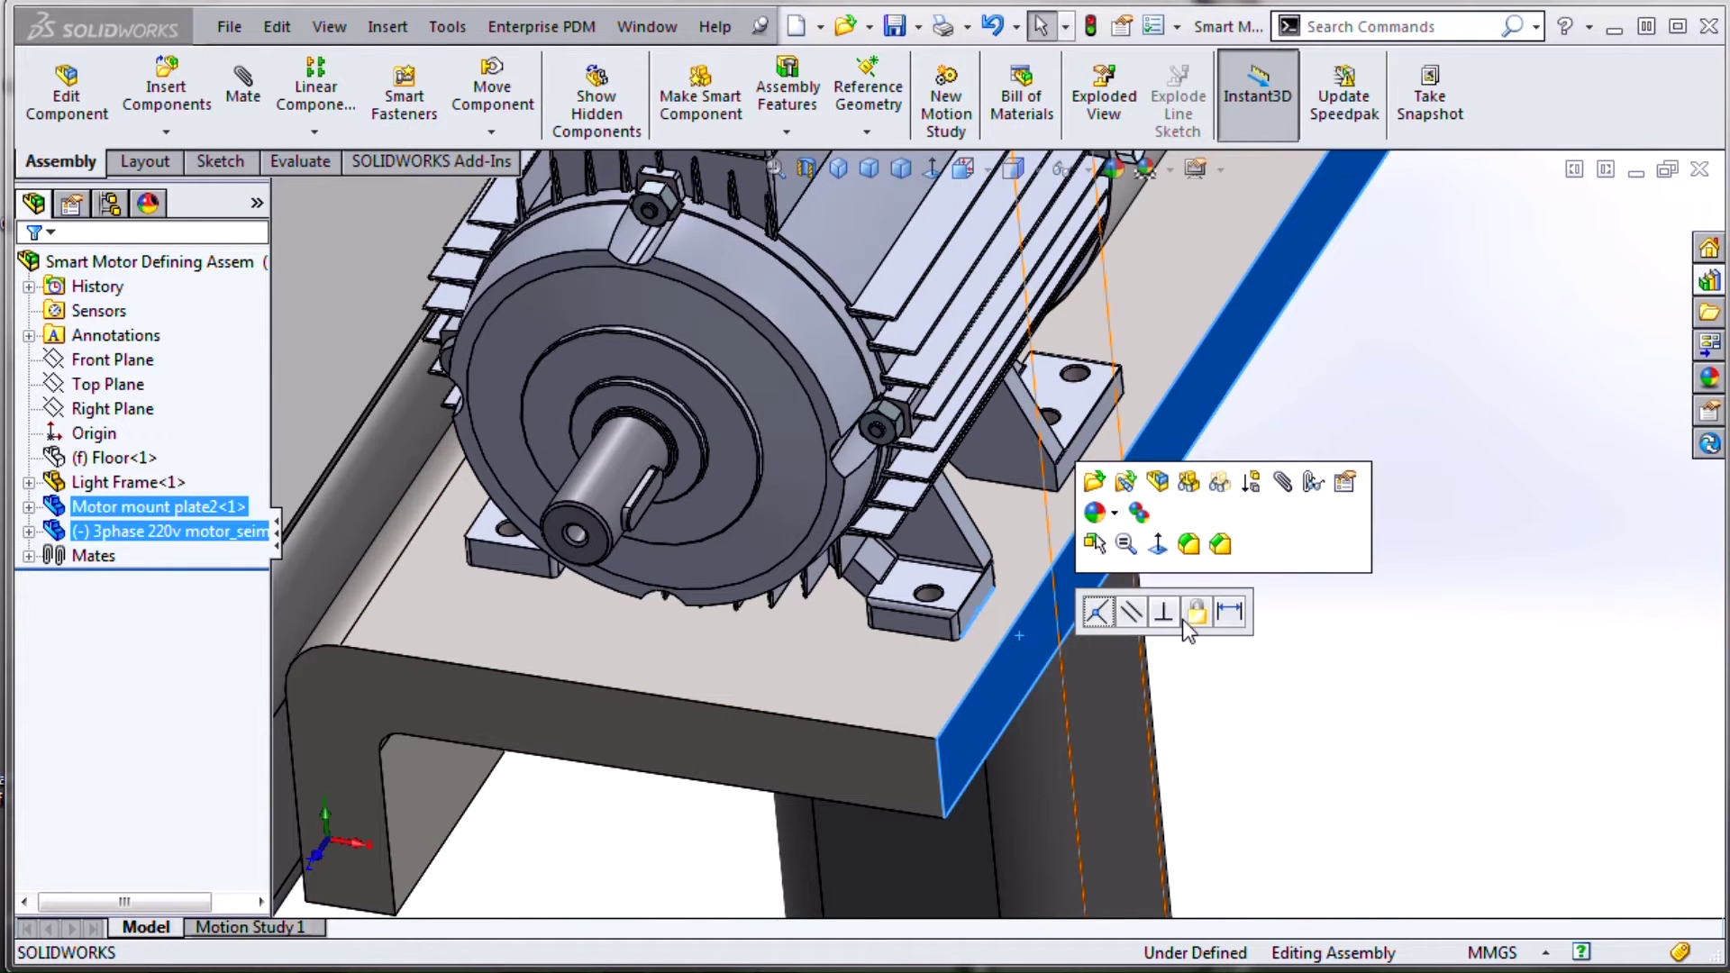
left_click(1222, 611)
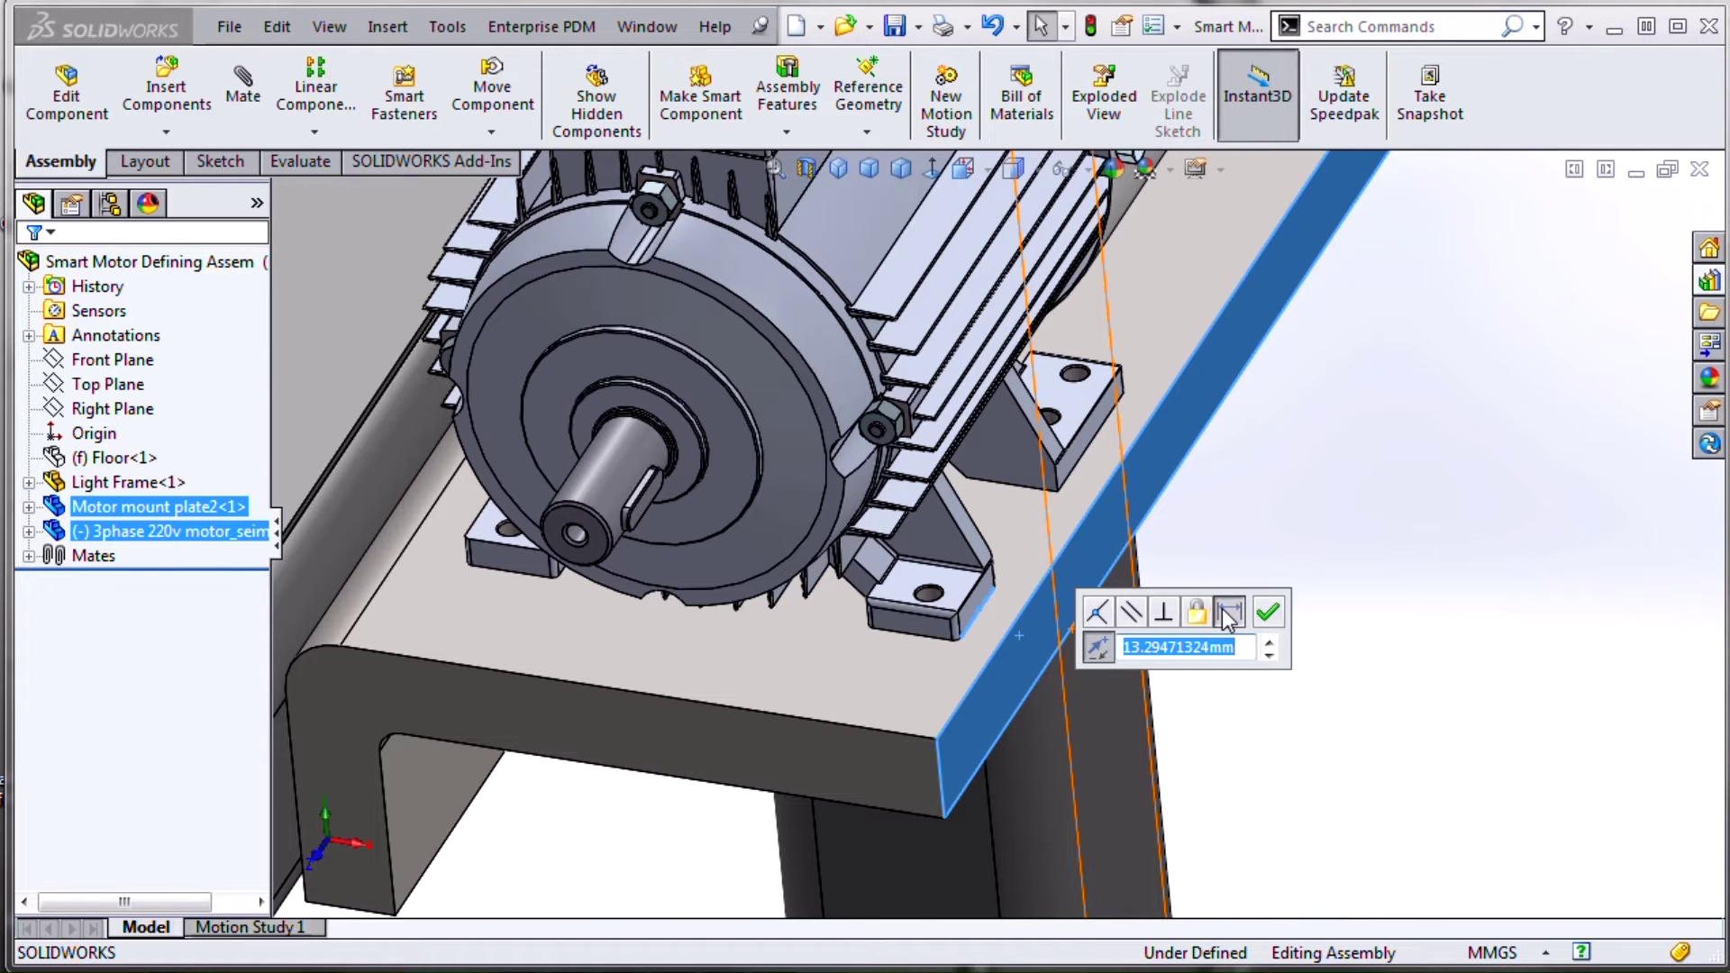
type("20.00mm")
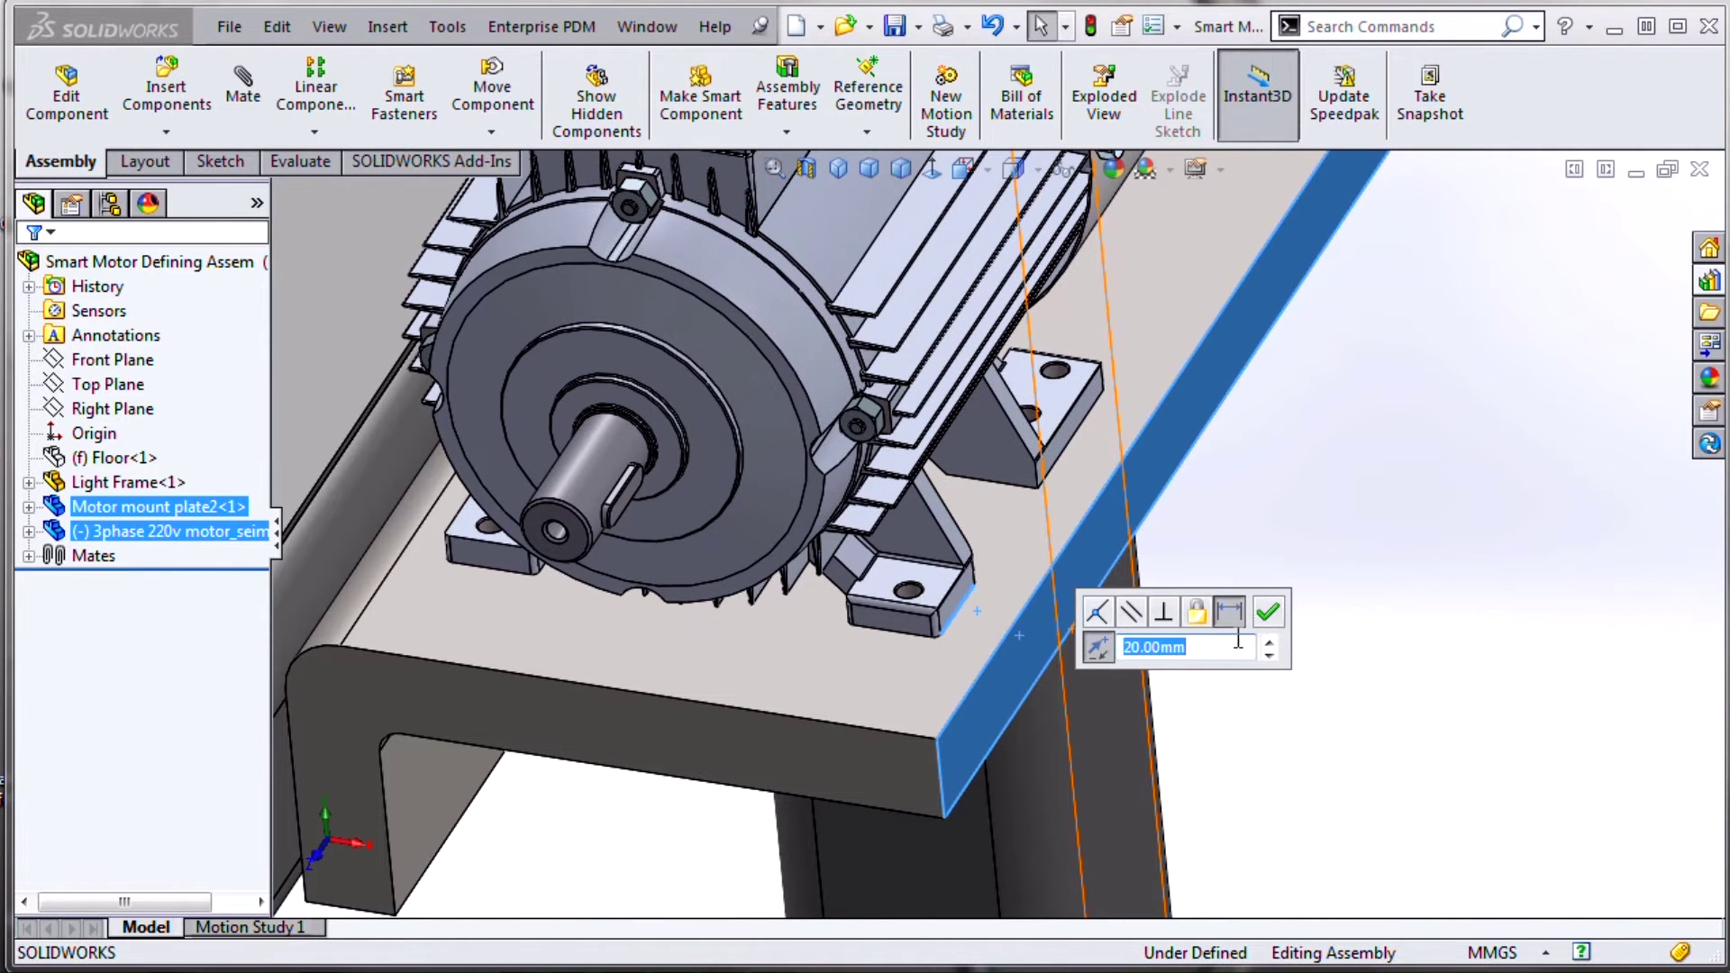
key("Return")
Add a 120 mm distance mate between the front foot's front bottom edge and the mount plate's L-shaped end face
left_click(791, 771)
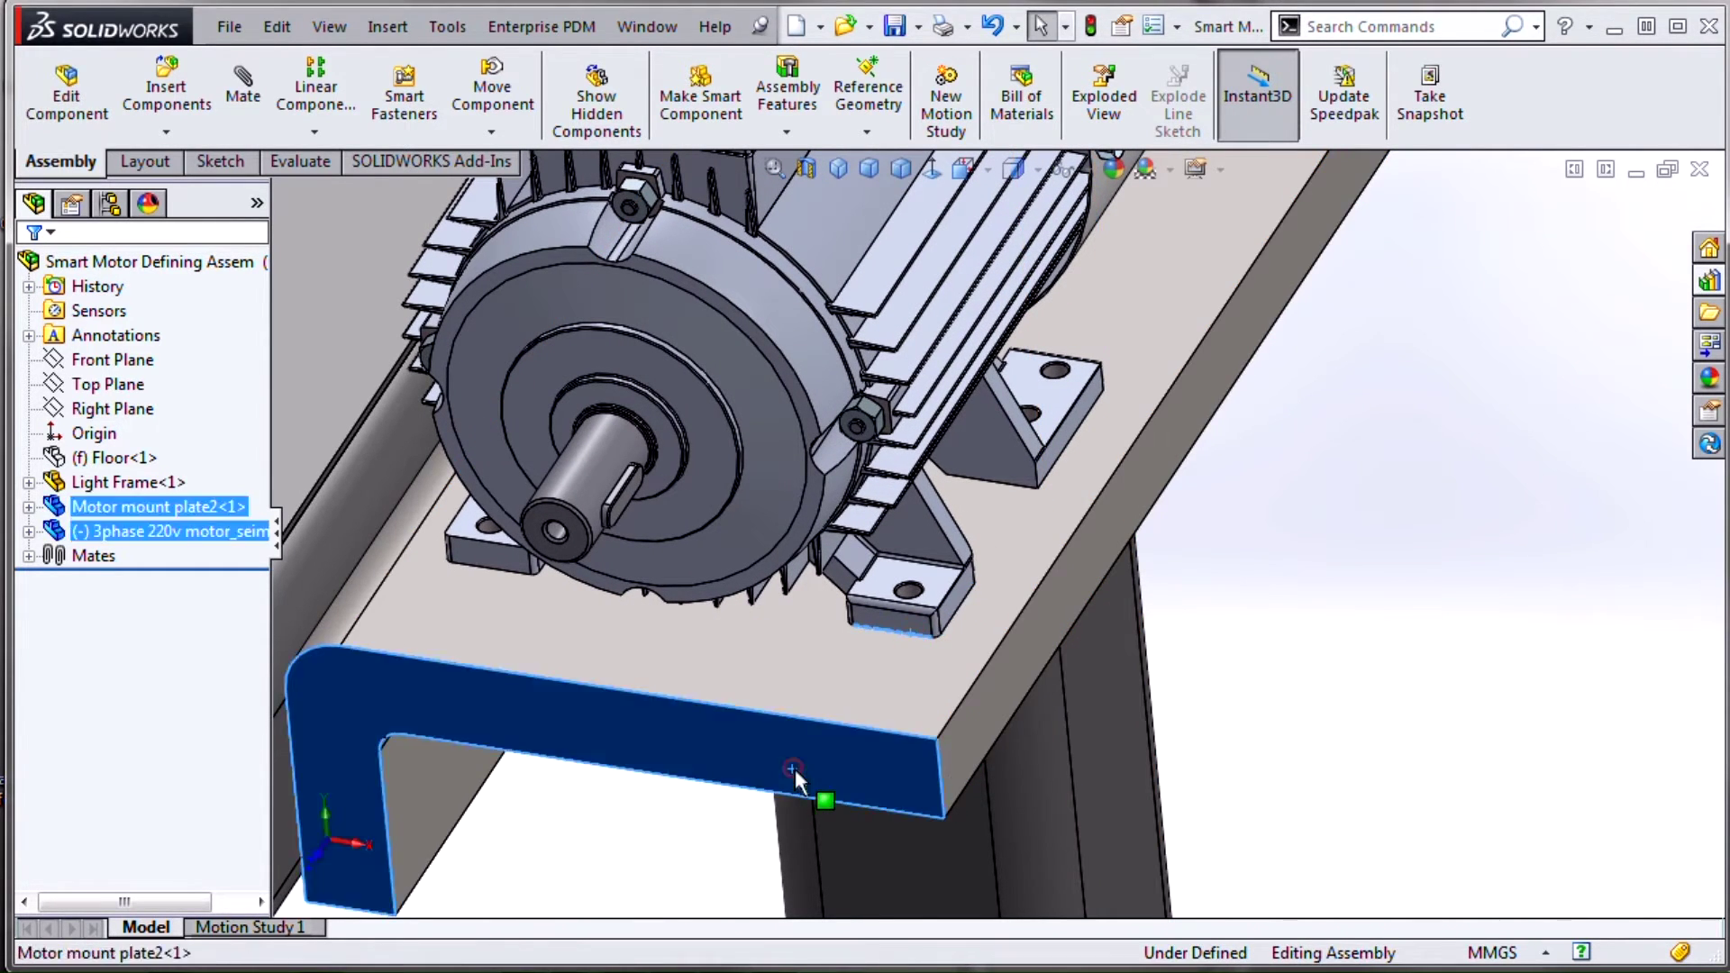
left_click(1002, 744)
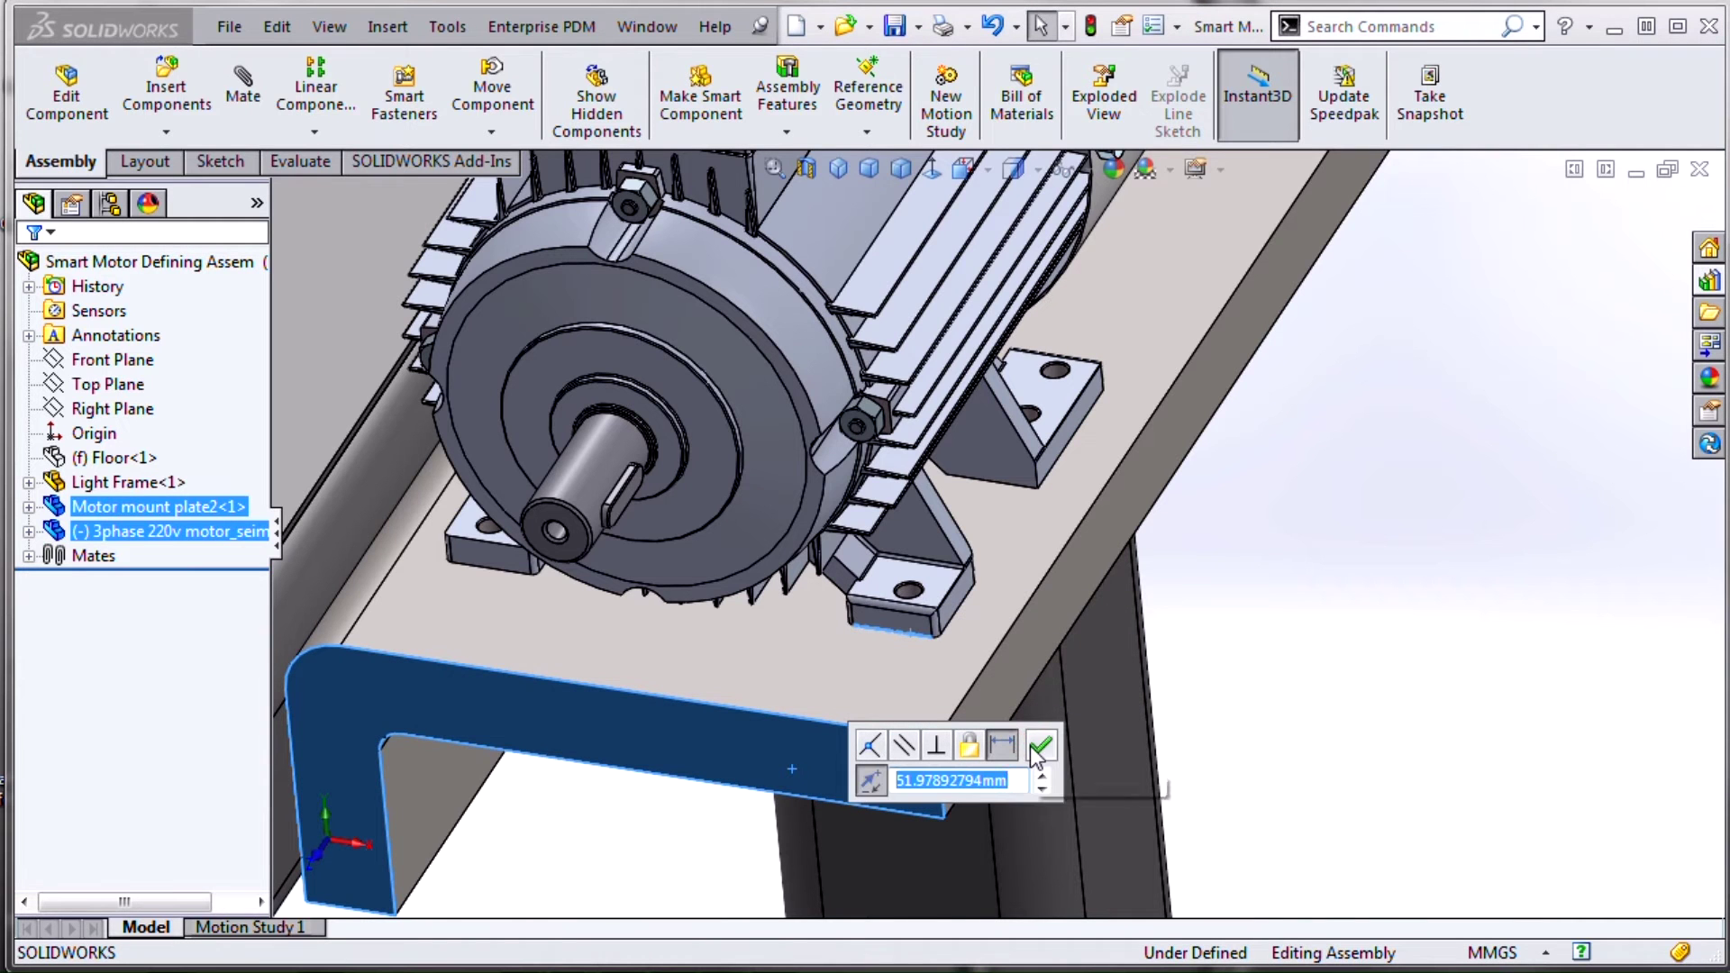
type("120")
key("Return")
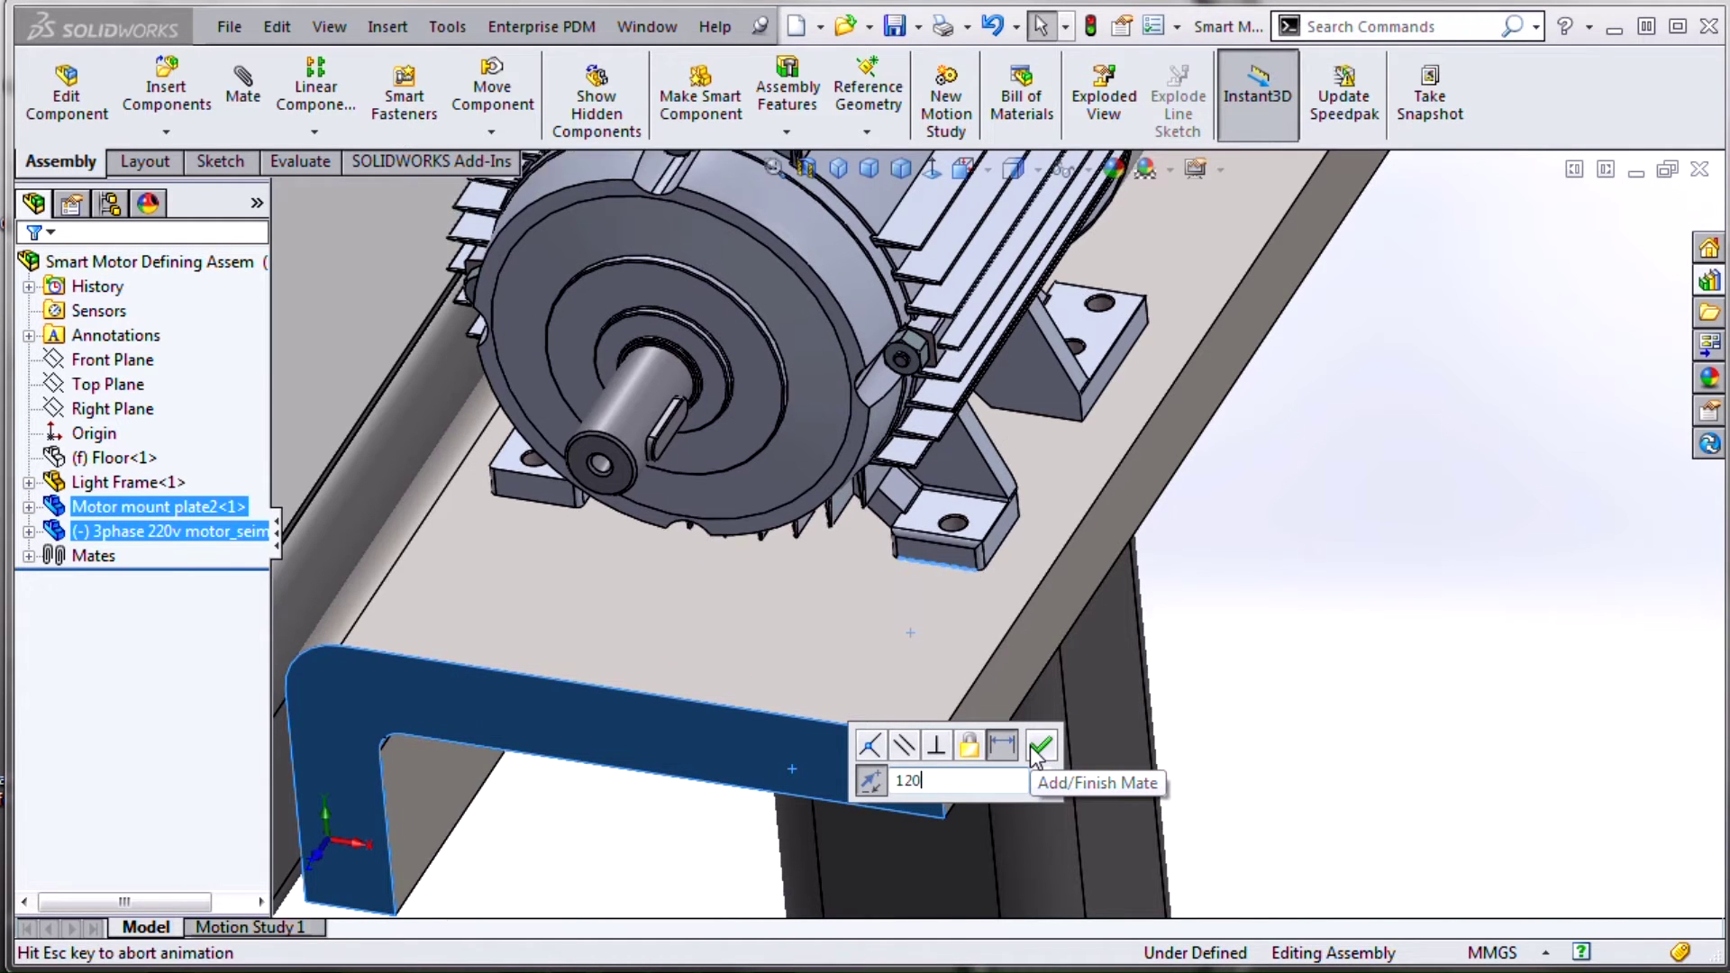
left_click(1037, 746)
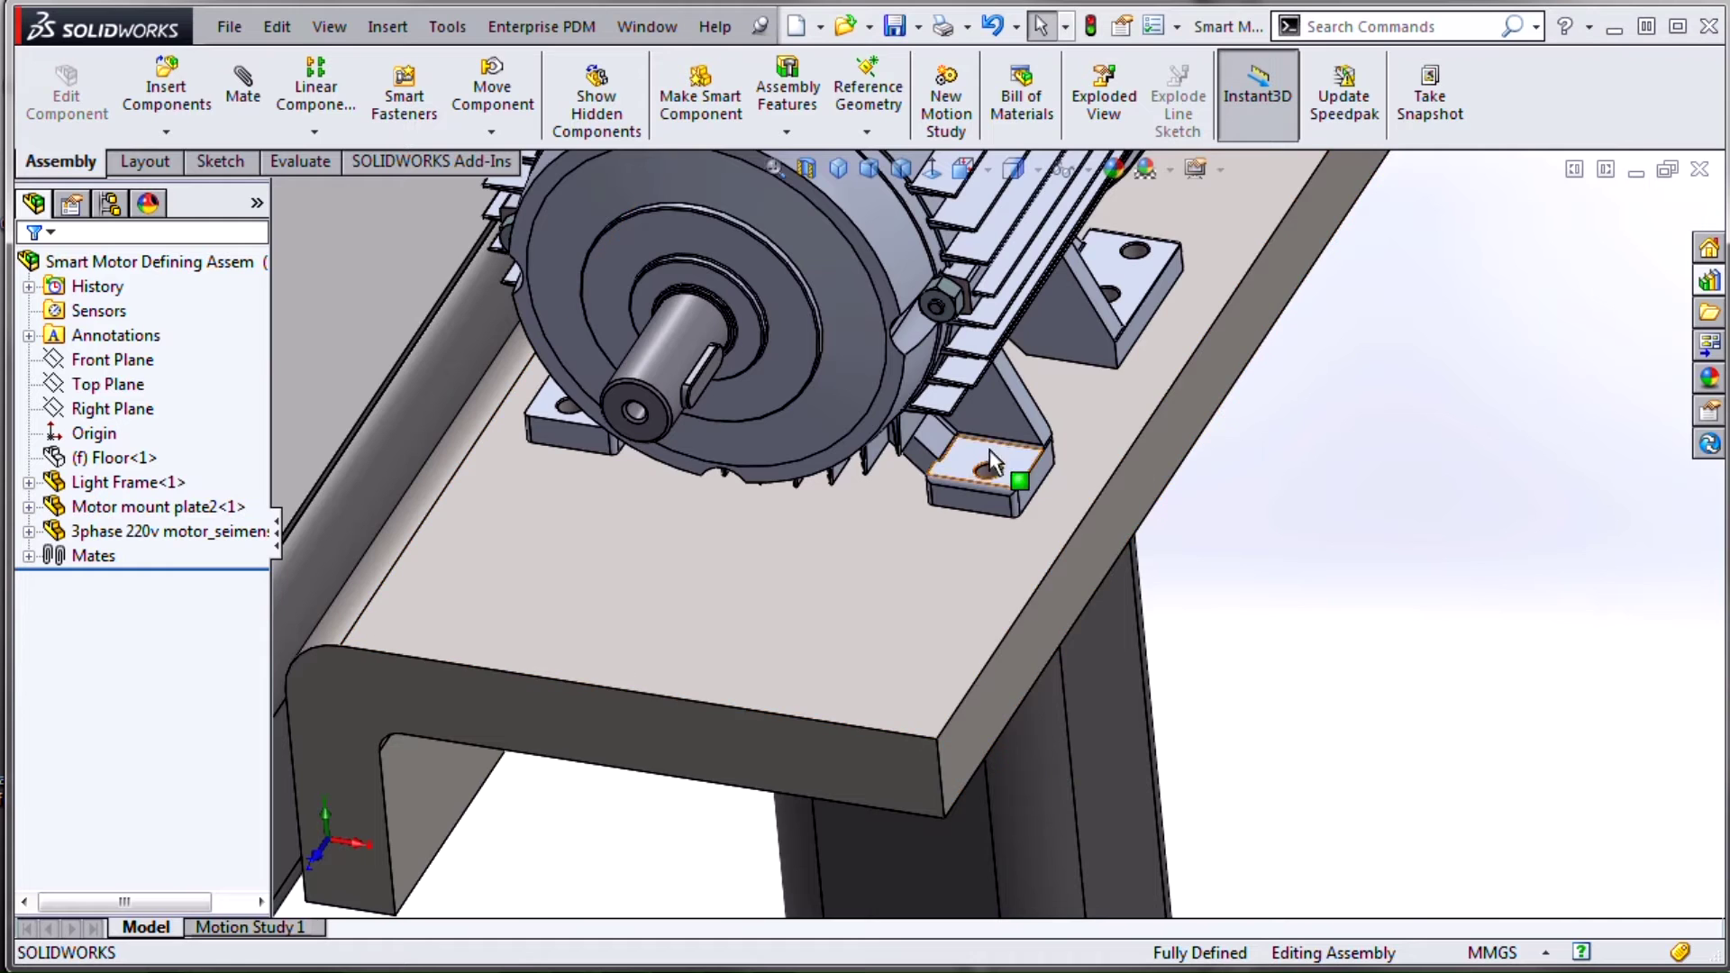
Edit the motor mount plate in the context of the assembly and start a sketch on its top face
middle_click_drag(1035, 491, 629, 759)
left_click(691, 730)
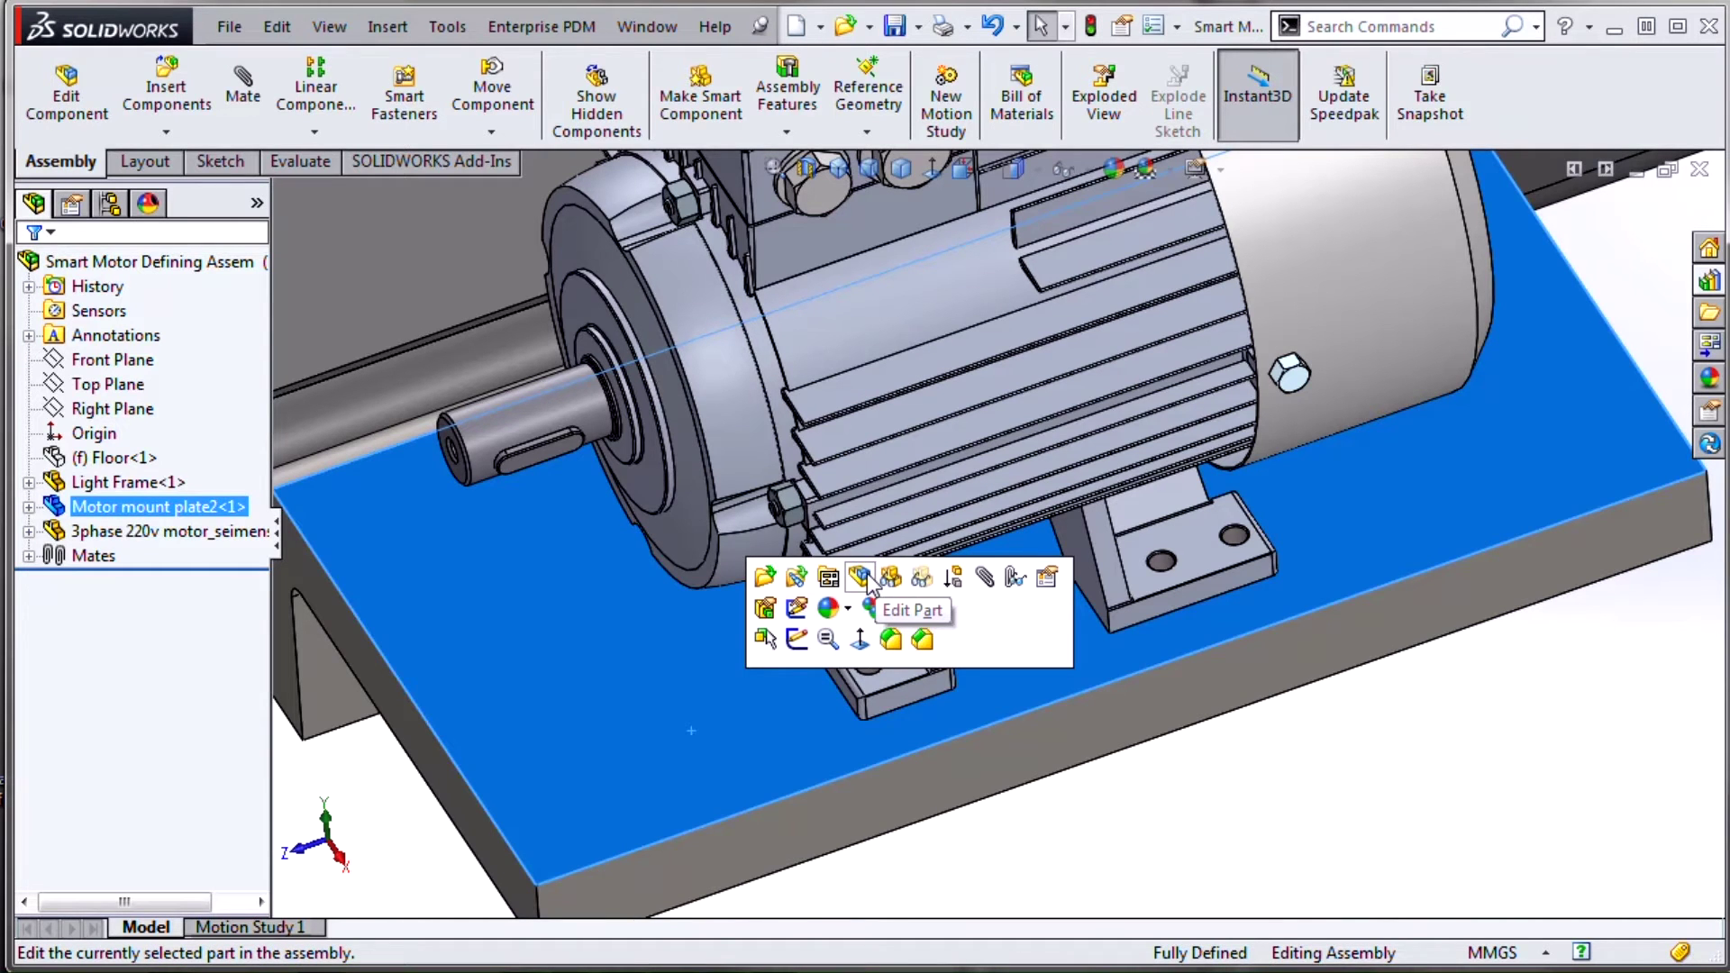
left_click(867, 581)
left_click(672, 703)
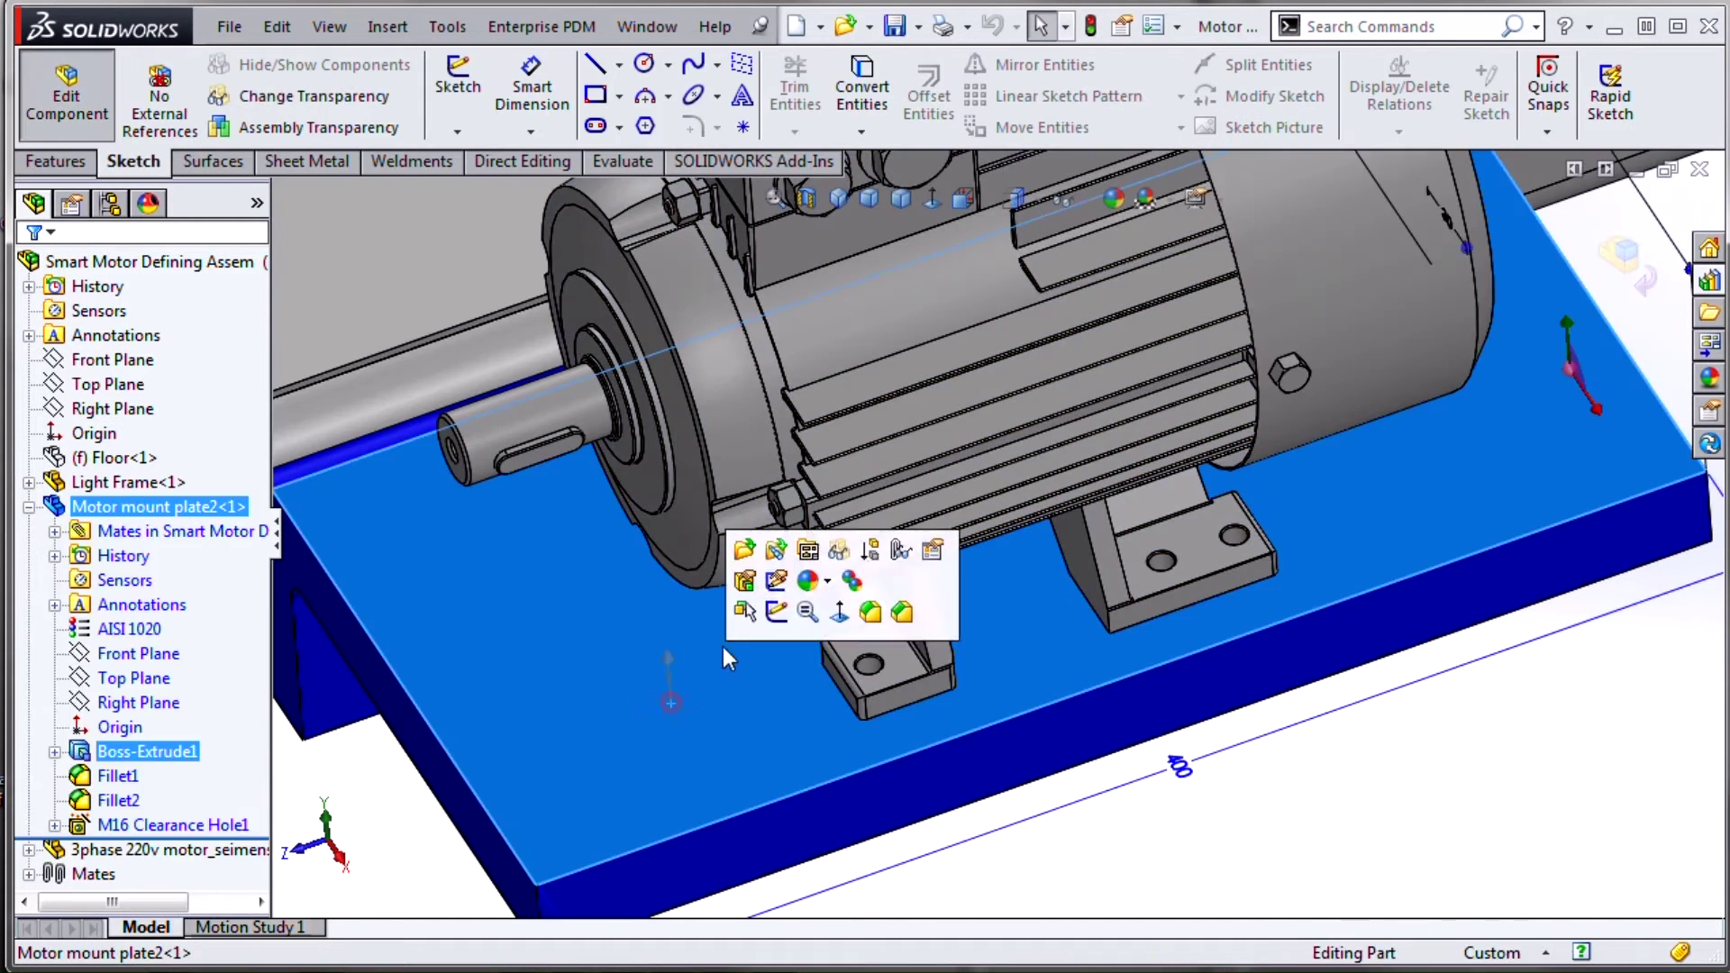
left_click(775, 614)
Convert the three circular hole edges of the near-side motor feet into the plate sketch and exit the sketch
scroll(937, 721, "down", 8)
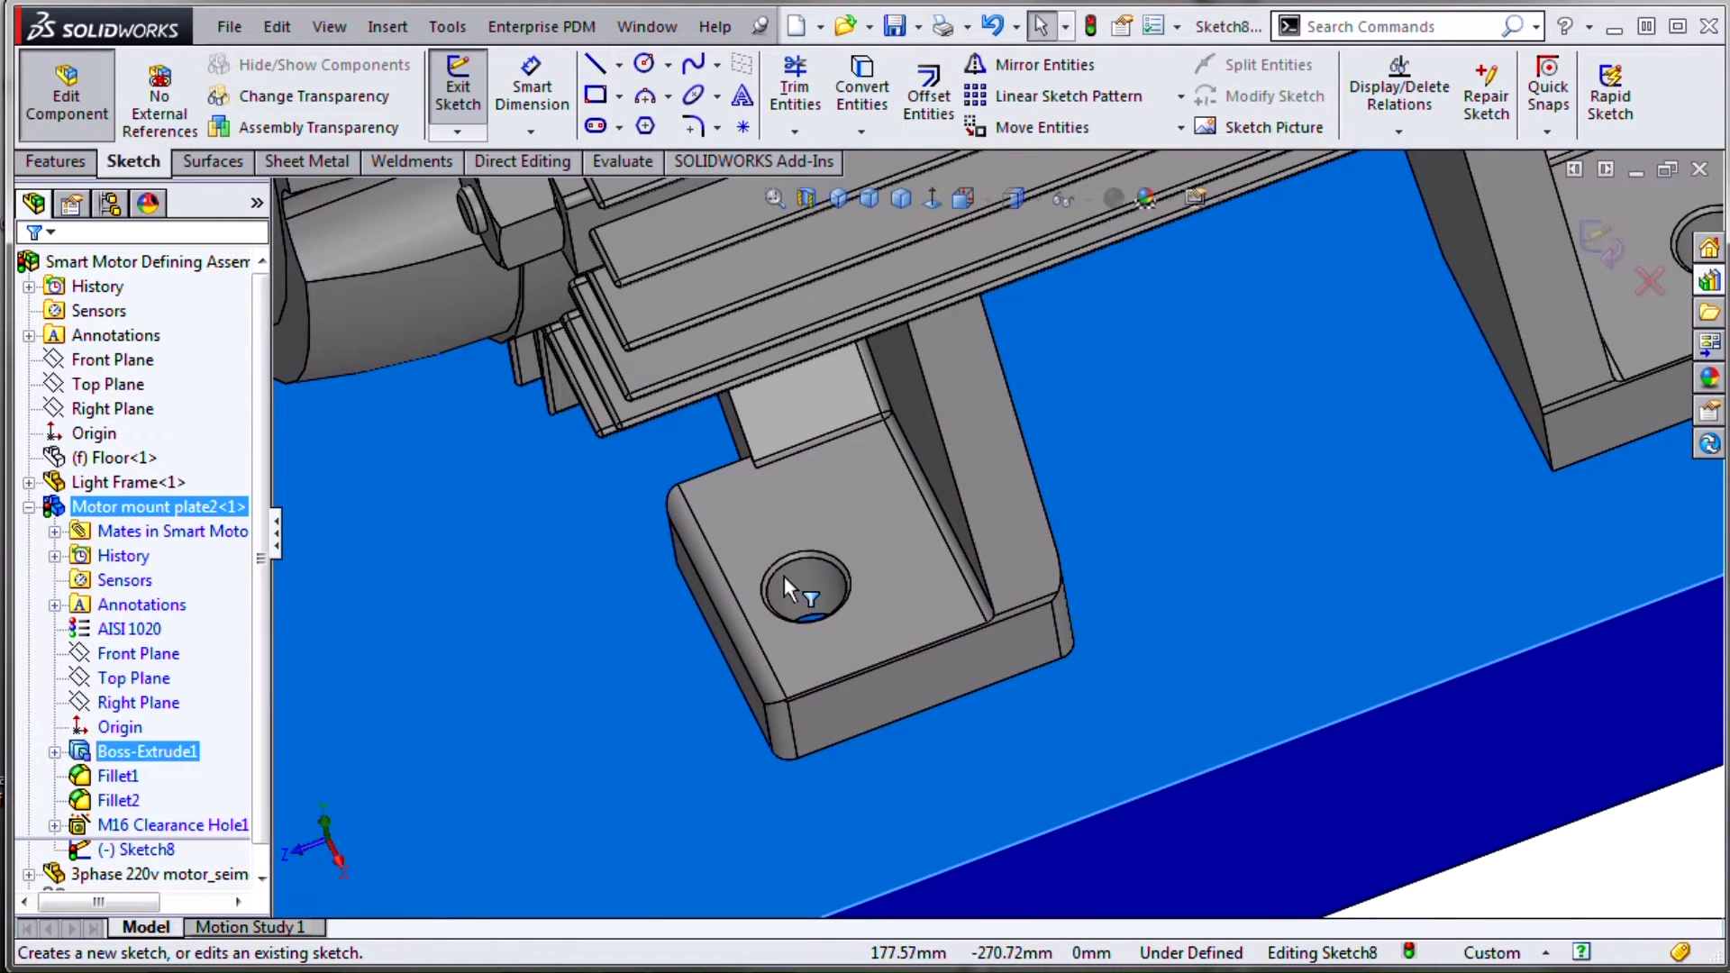
left_click(789, 562)
scroll(1017, 612, "up", 4)
scroll(1355, 395, "down", 6)
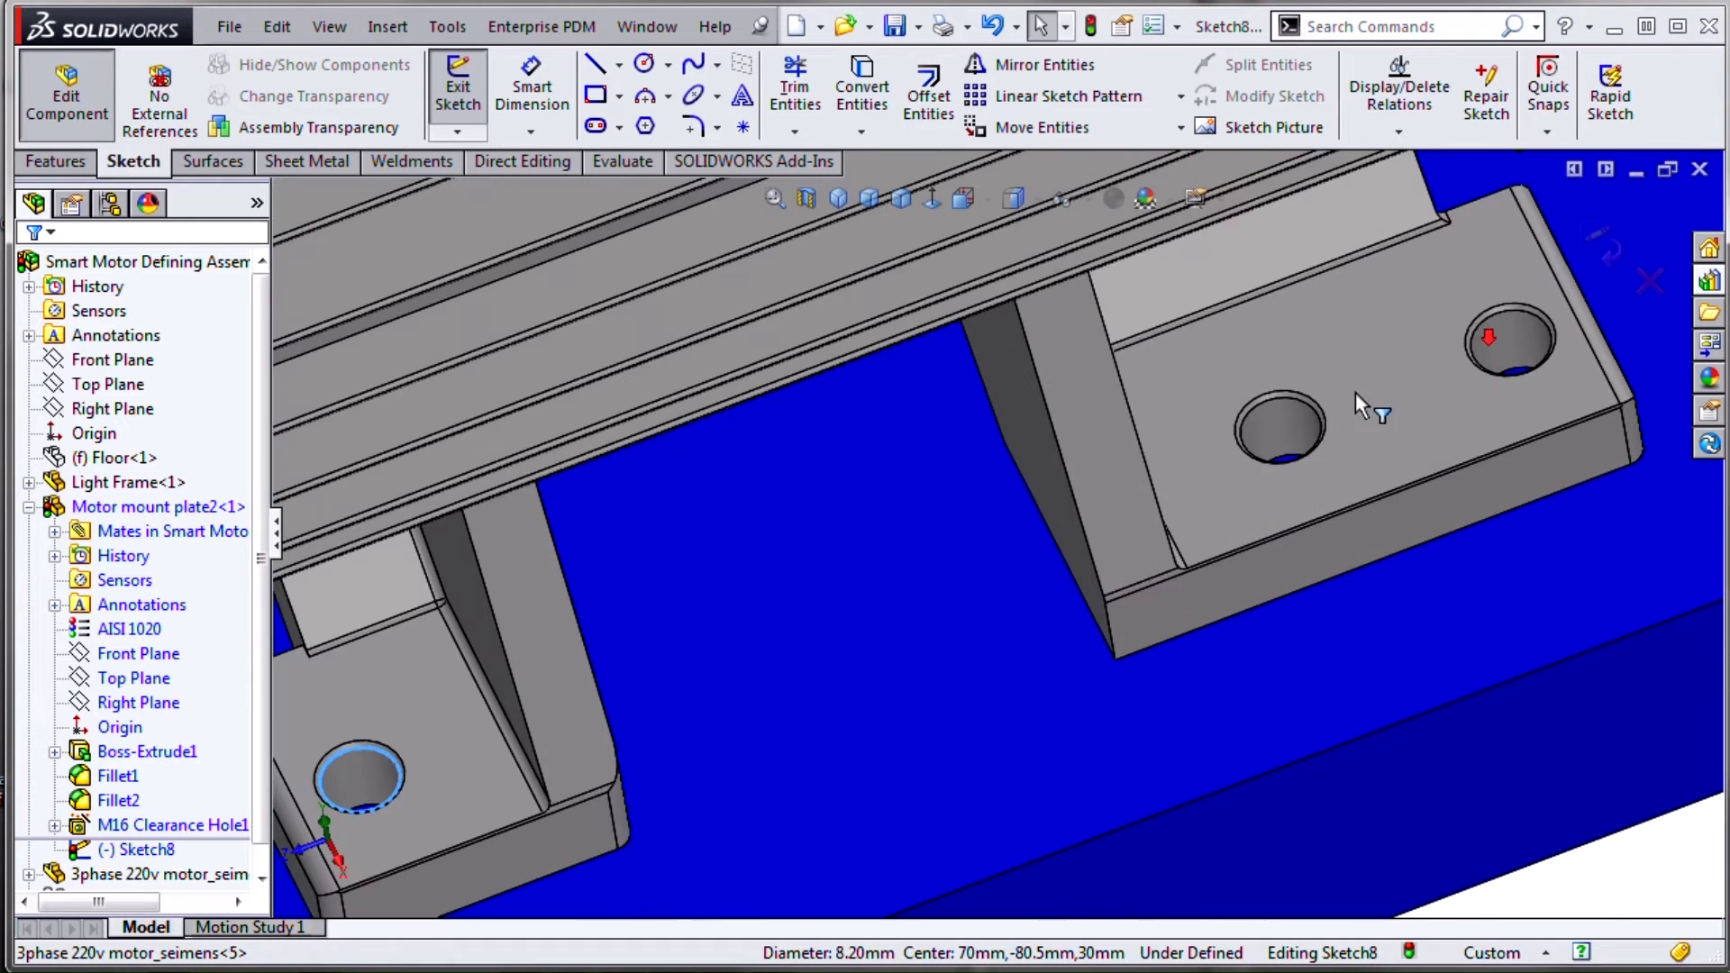
left_click(1304, 410, "ctrl")
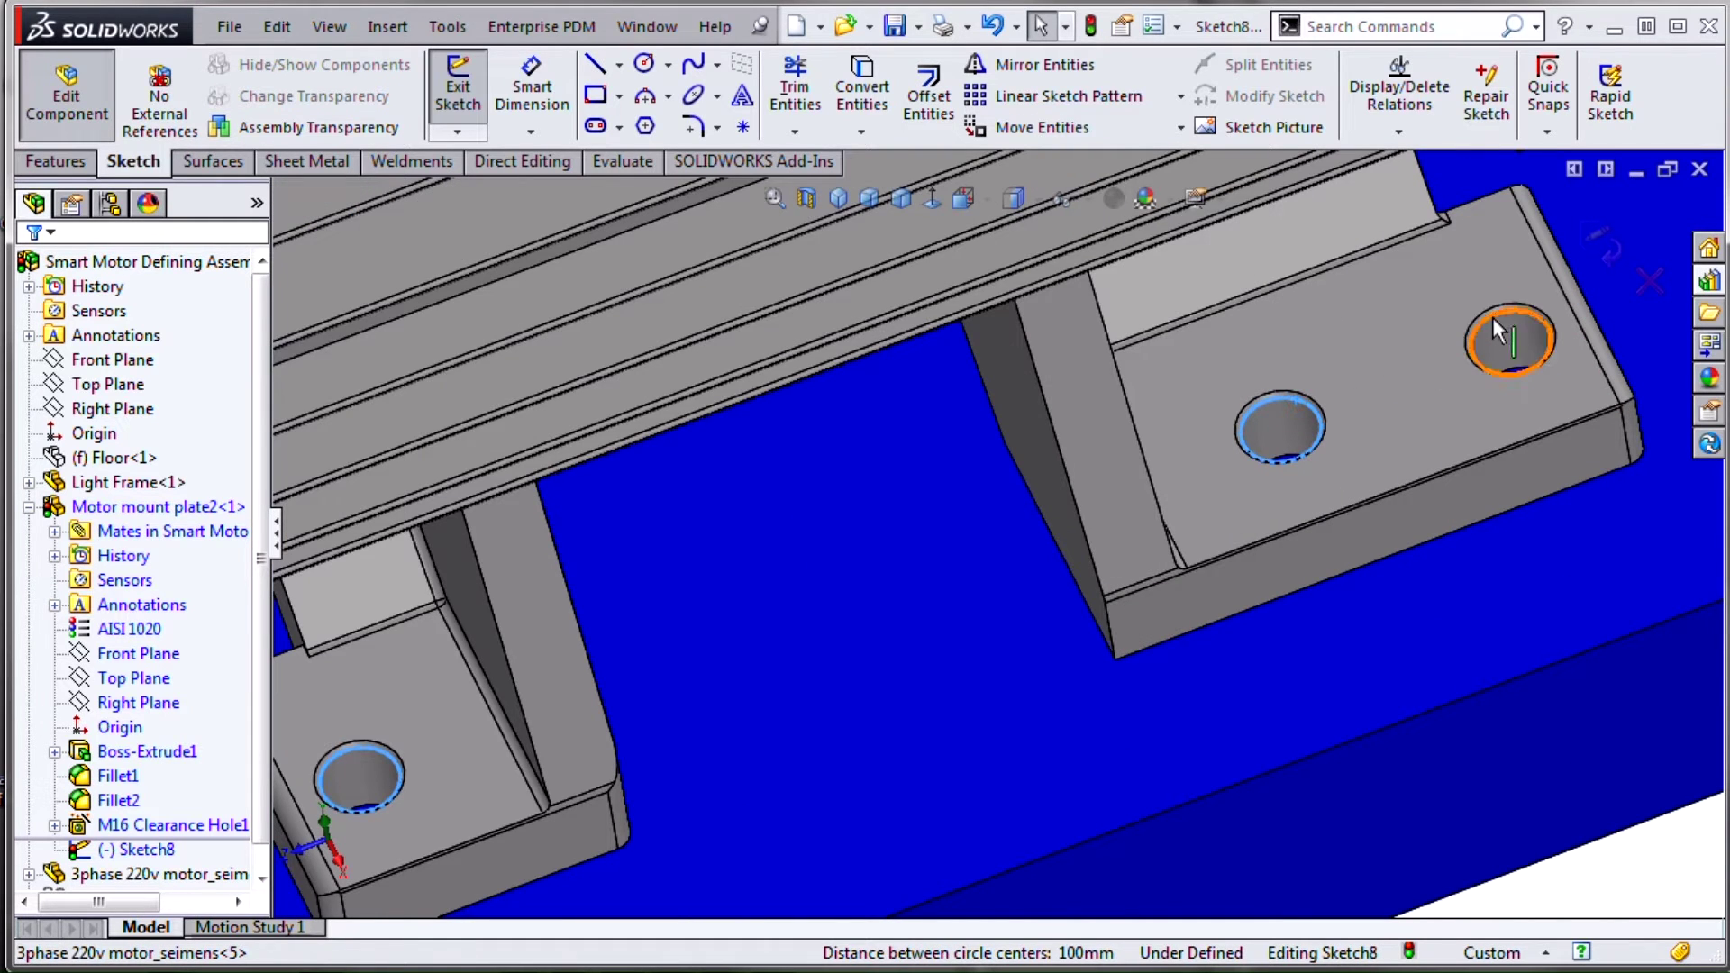
left_click(1492, 318, "ctrl")
left_click(1618, 402)
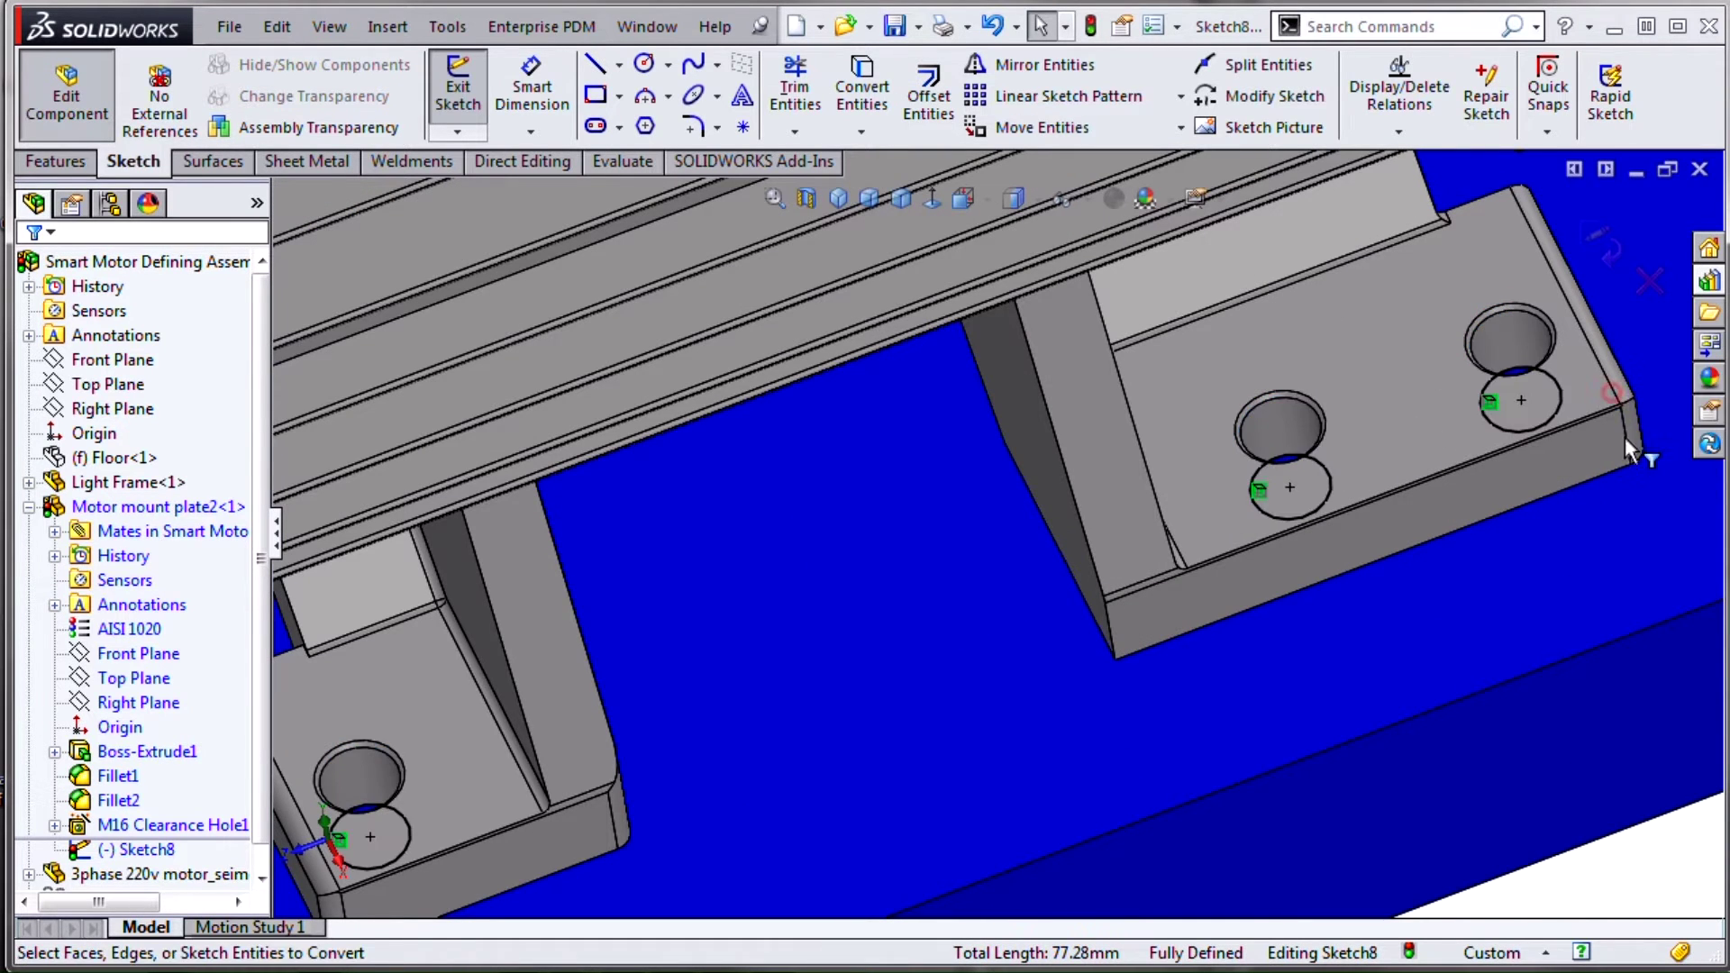
left_click(1601, 243)
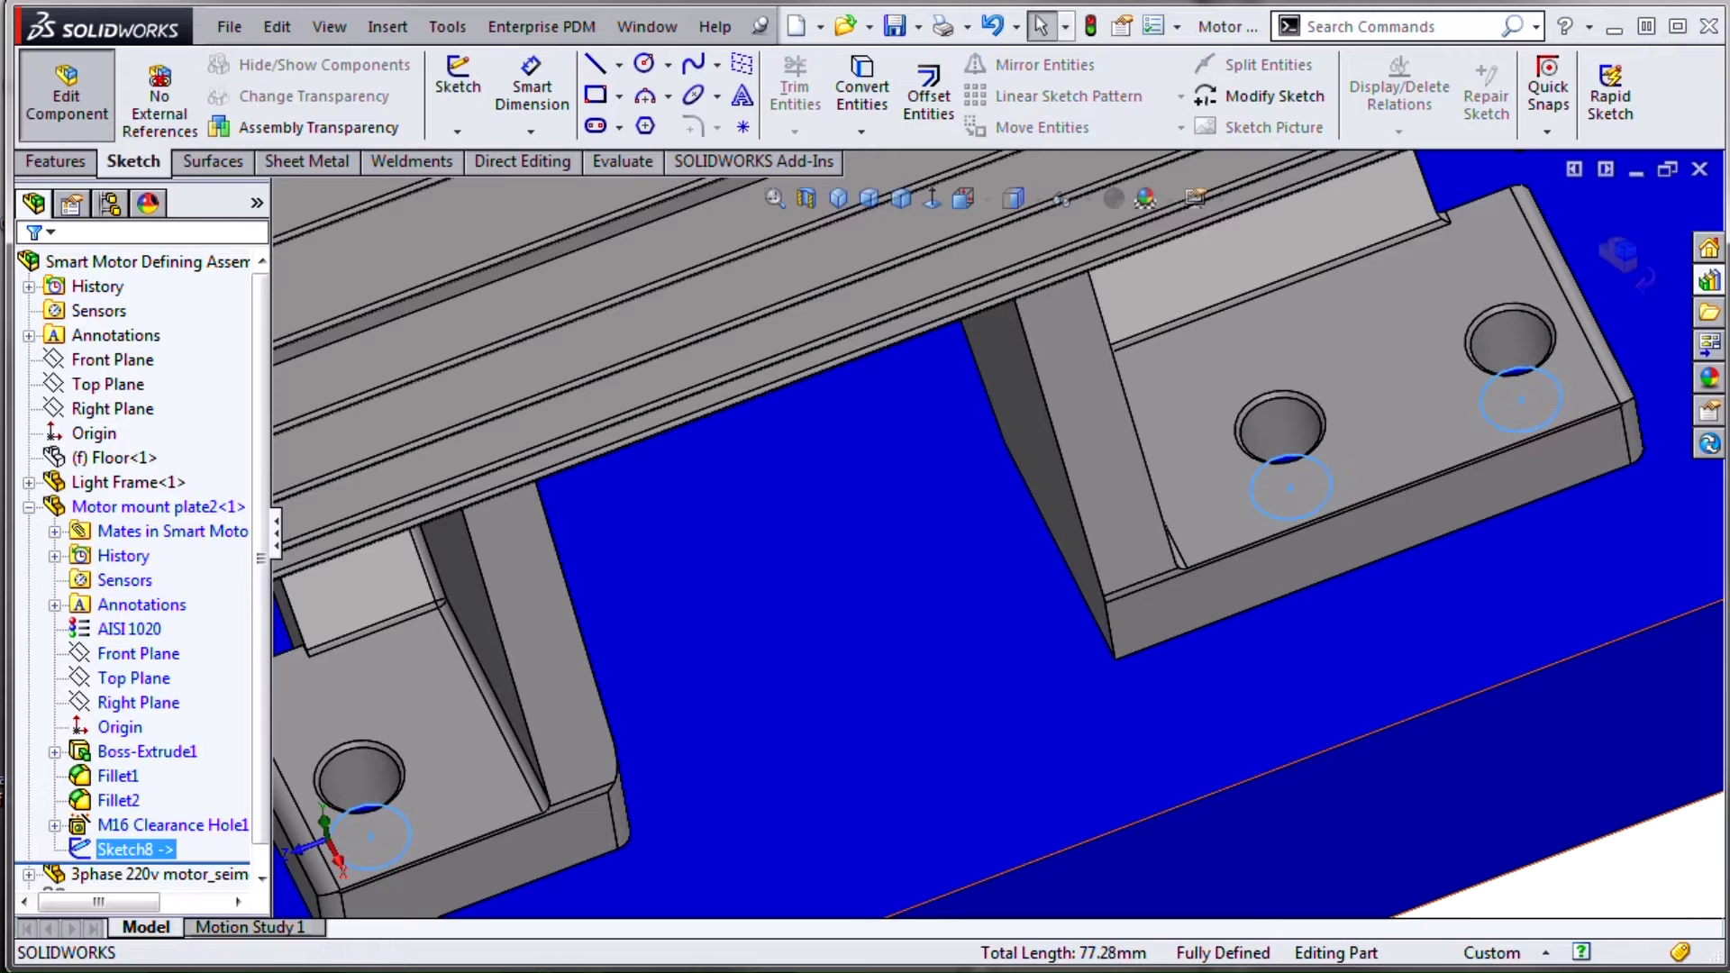
Cut-extrude the three converted hole circles Through All in the motor mount plate
scroll(991, 536, "up", 5)
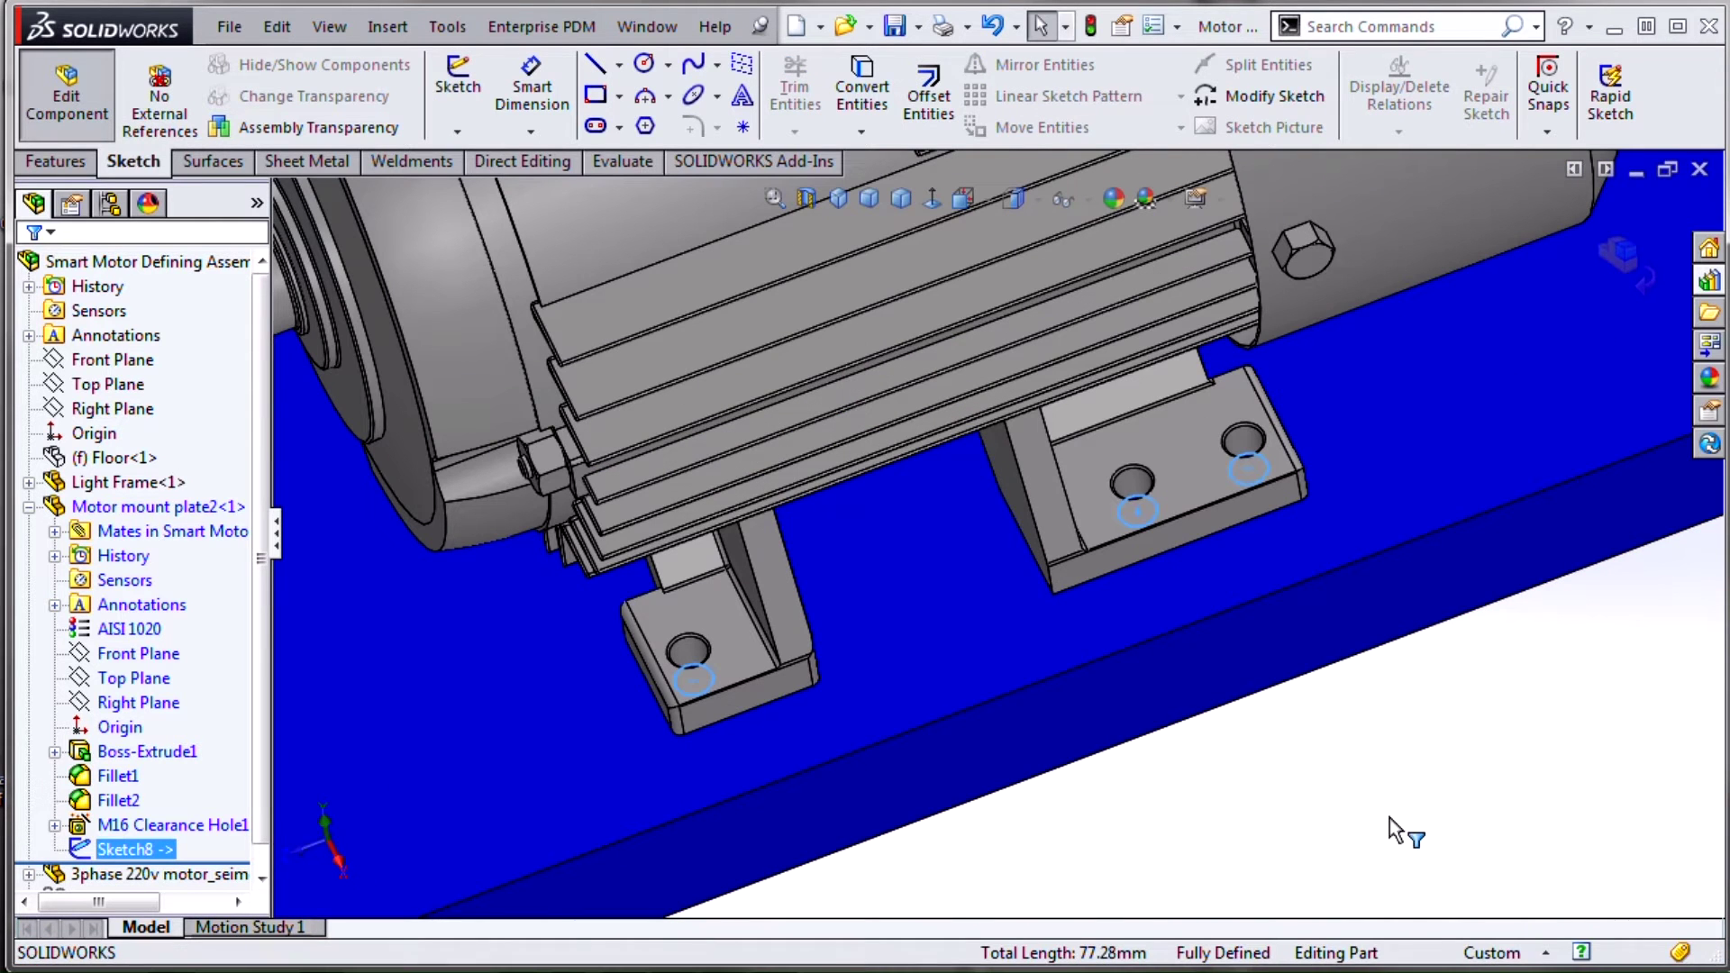
right_click_drag(1392, 816, 1313, 718)
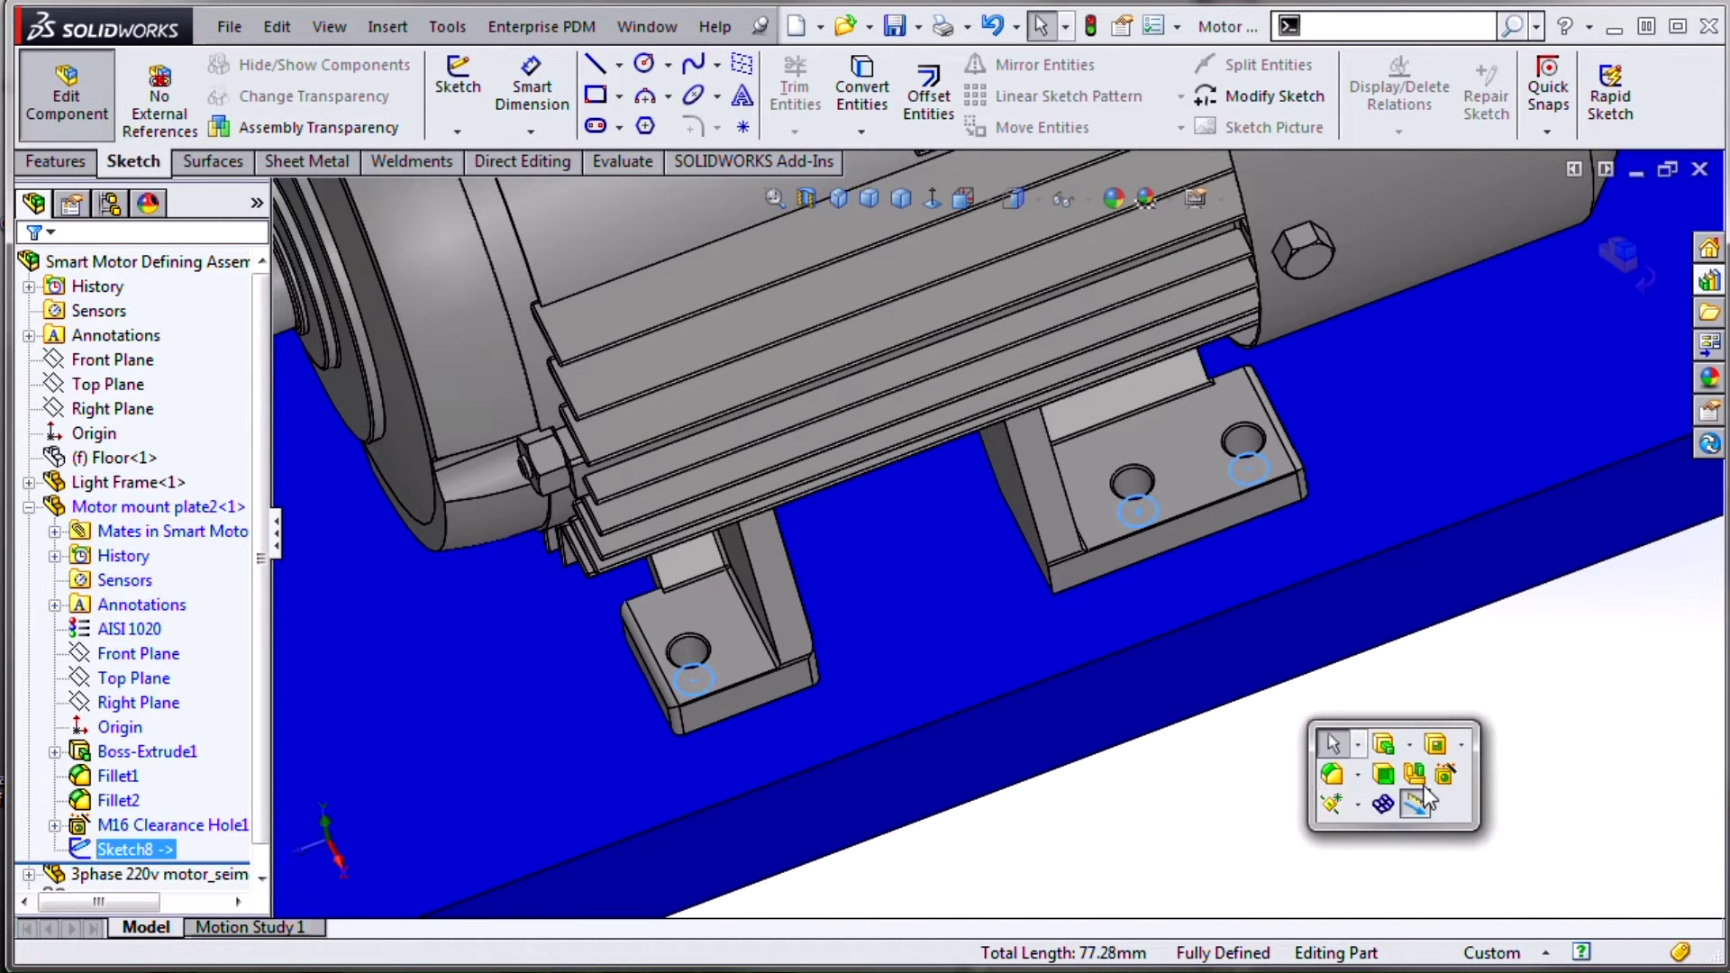
left_click(1427, 763)
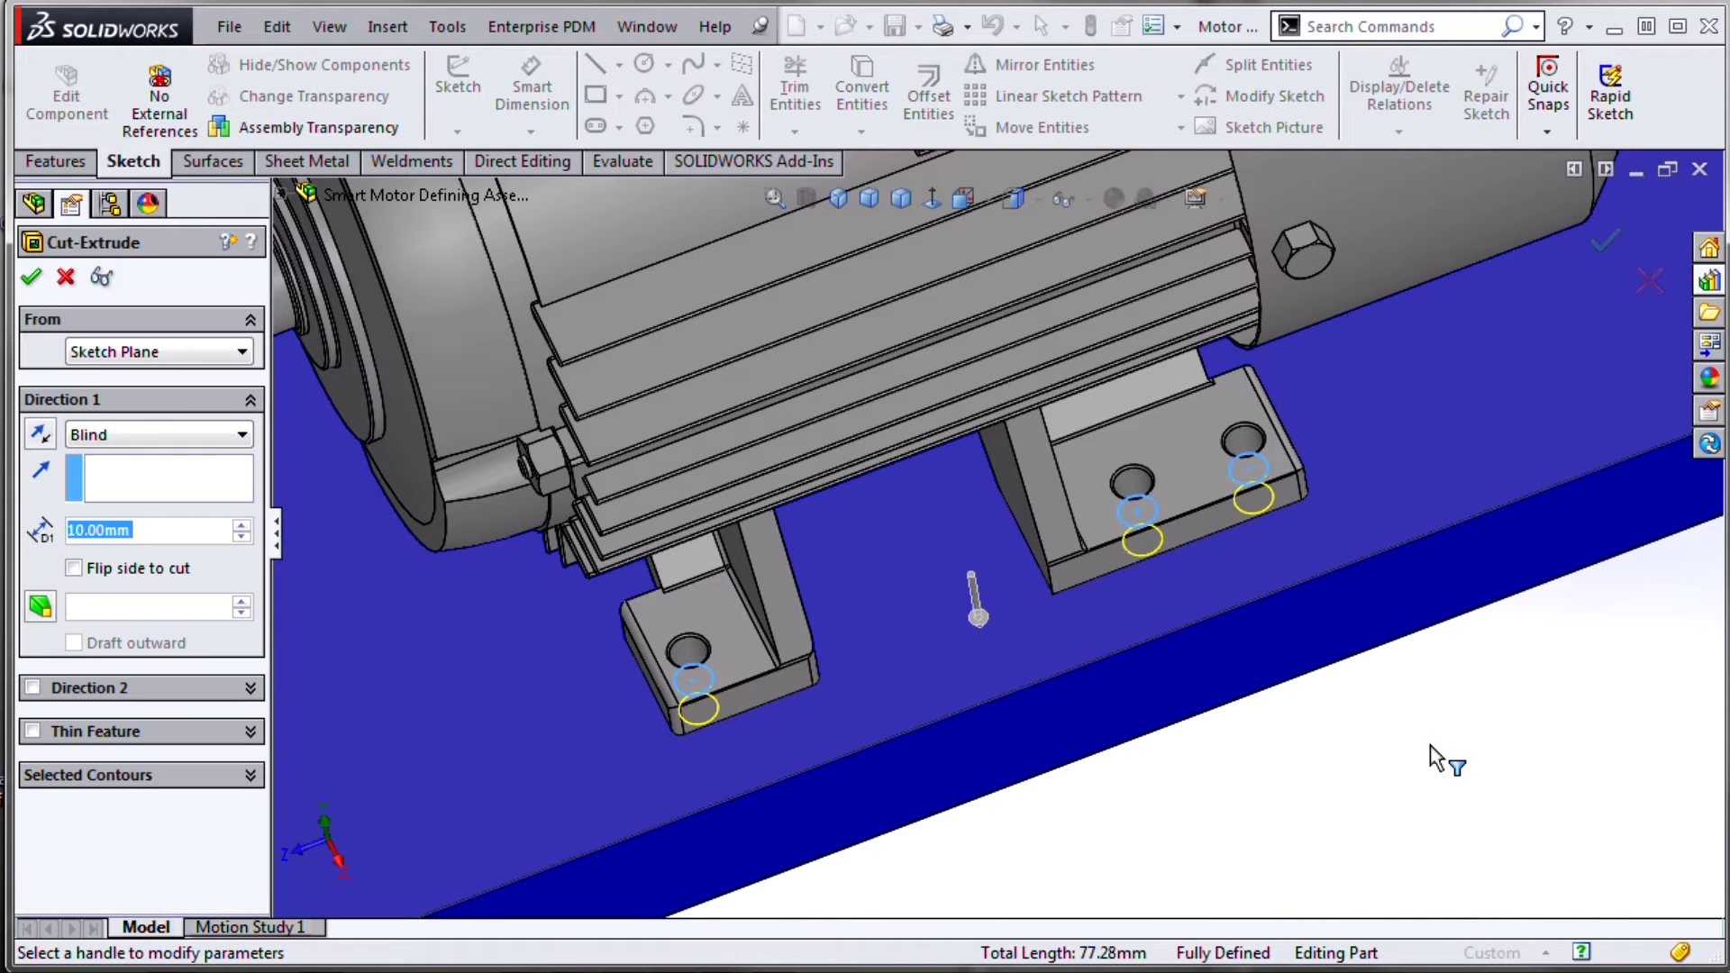
left_click(142, 437)
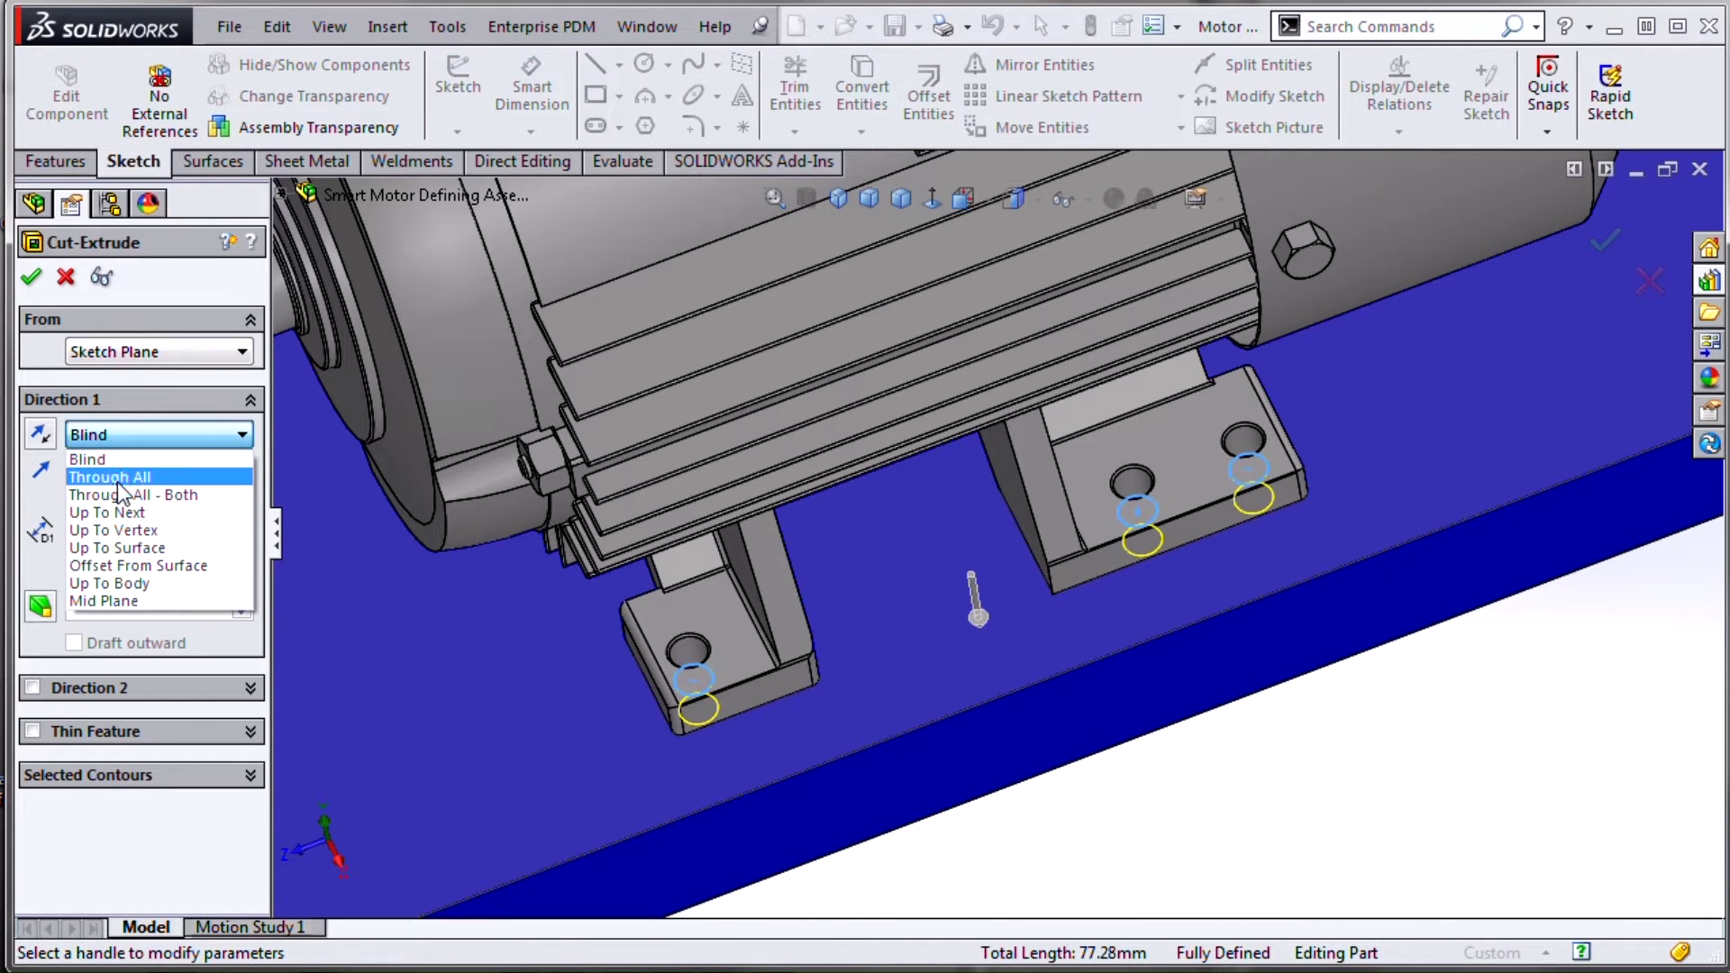
left_click(111, 477)
left_click(32, 277)
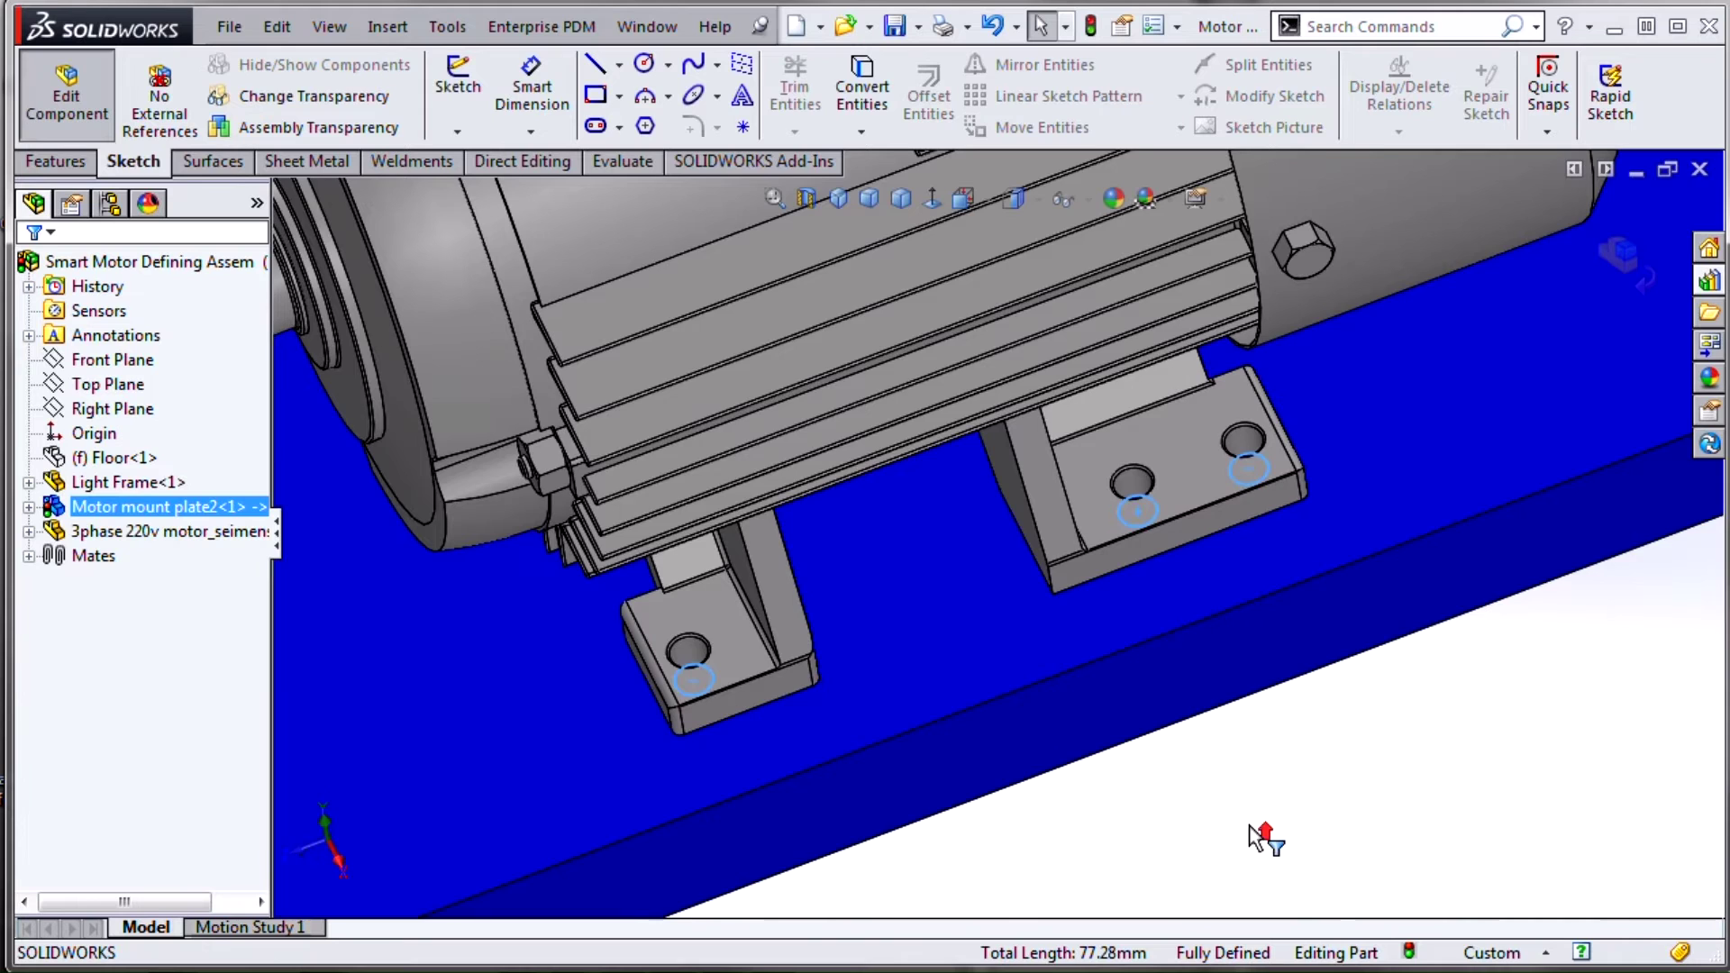
Finish editing the mount plate, return to the assembly and inspect the cut holes on the plate's underside
key("f")
middle_click_drag(1251, 715, 1441, 406)
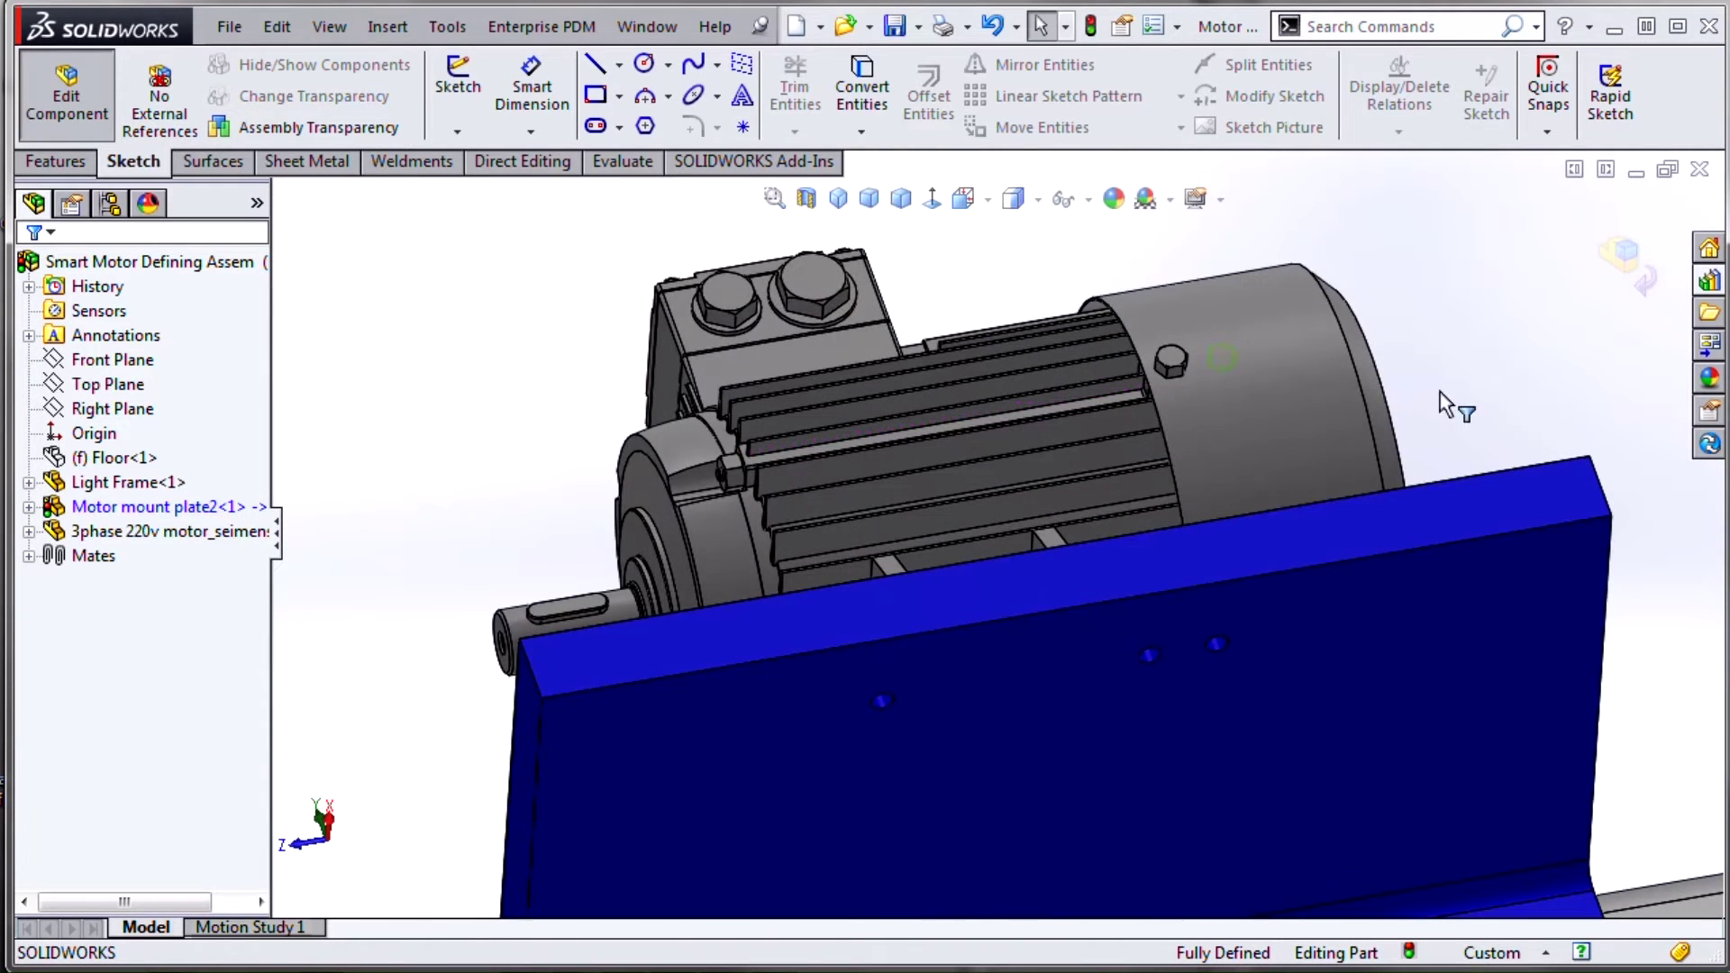
left_click(1622, 257)
scroll(998, 718, "down", 5)
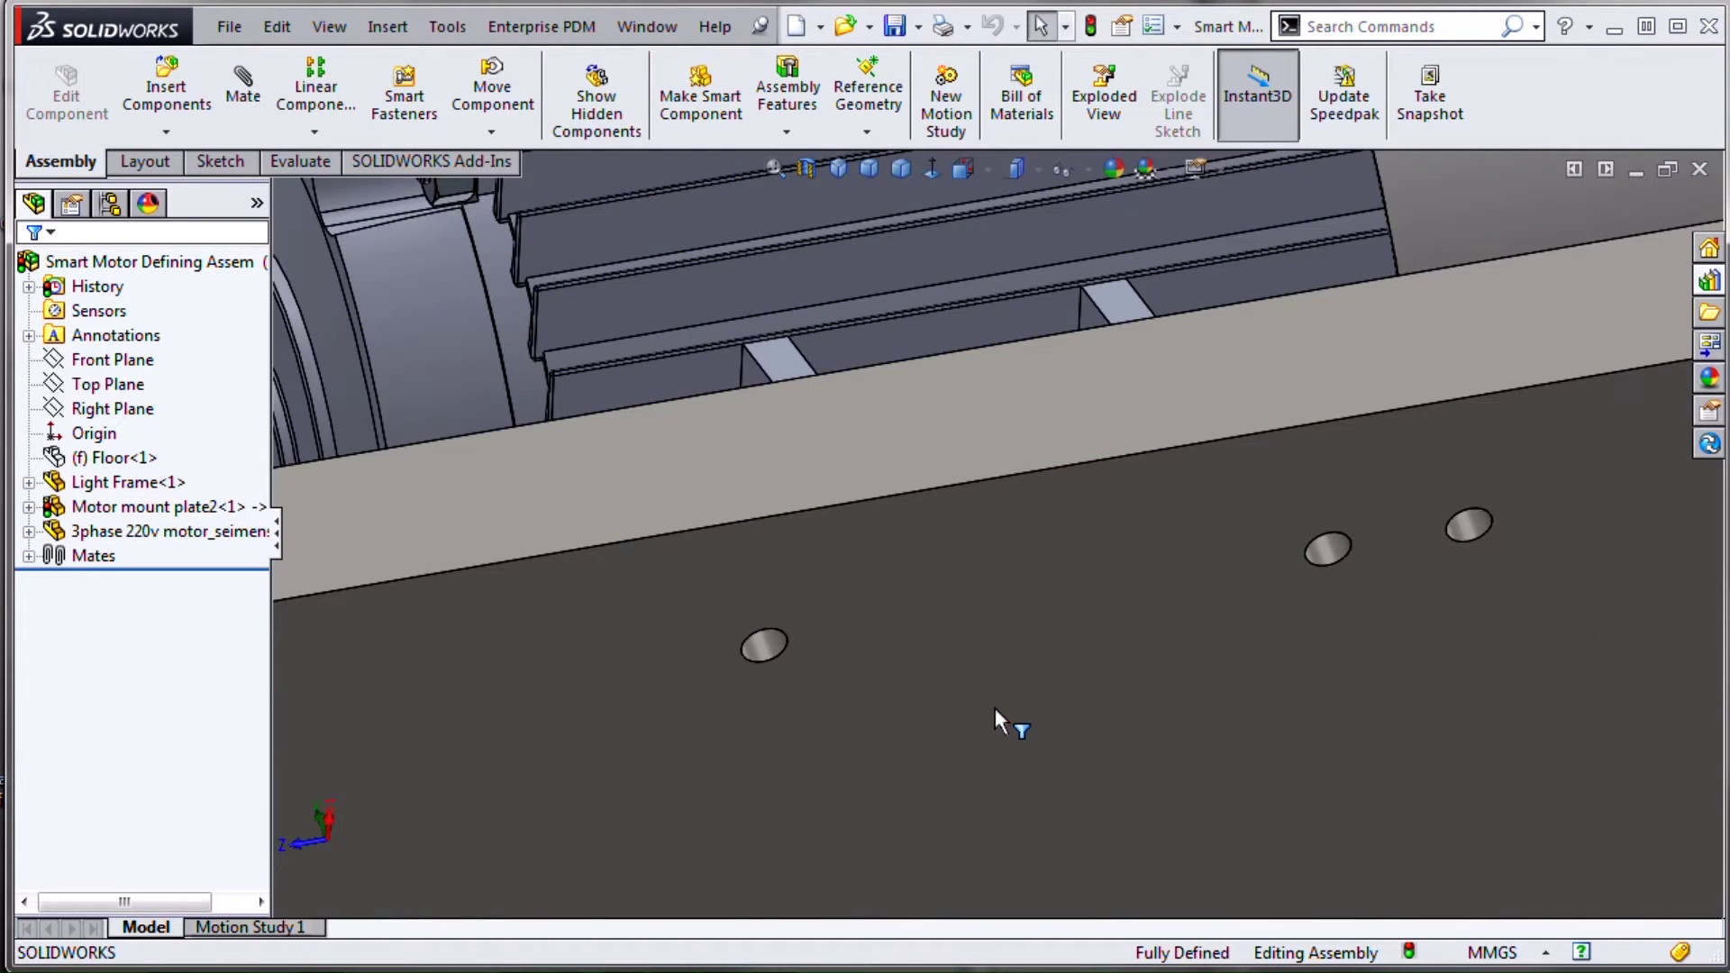
scroll(995, 721, "up", 5)
middle_click_drag(1013, 703, 954, 688)
scroll(1024, 799, "down", 8)
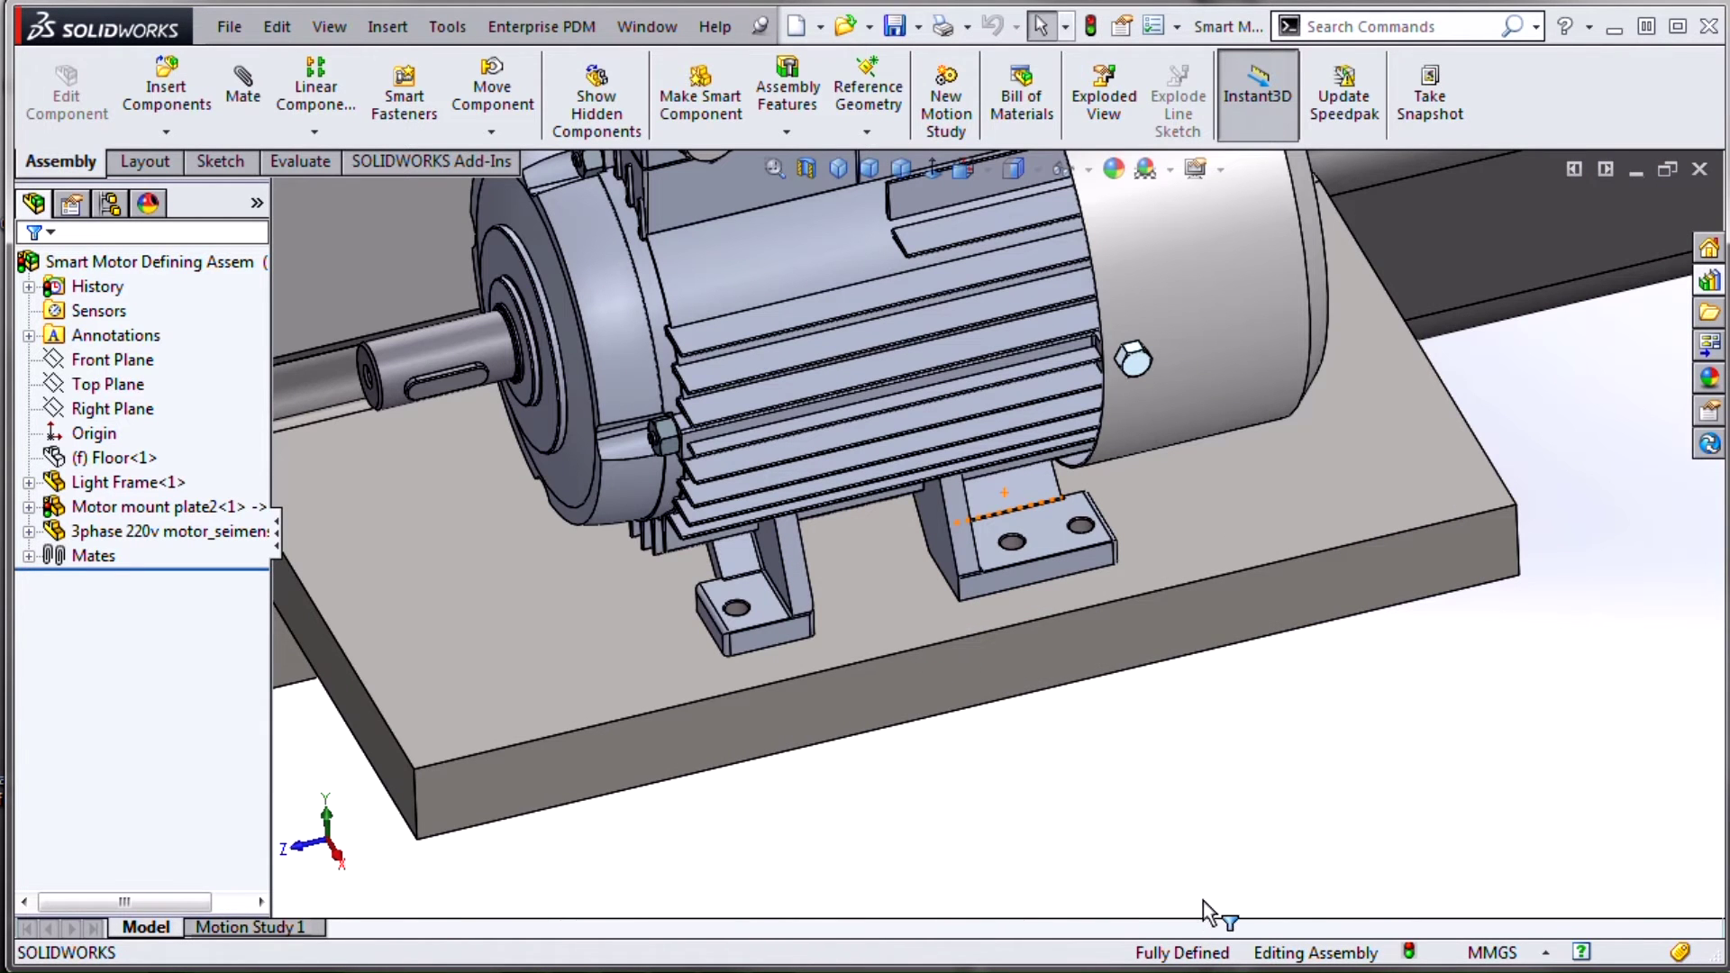
Insert the ANSI Metric Toolbox Hex Bolt - ANSI B18.2.3.5M into the outermost hole of the near-side rear motor foot
left_click(1709, 281)
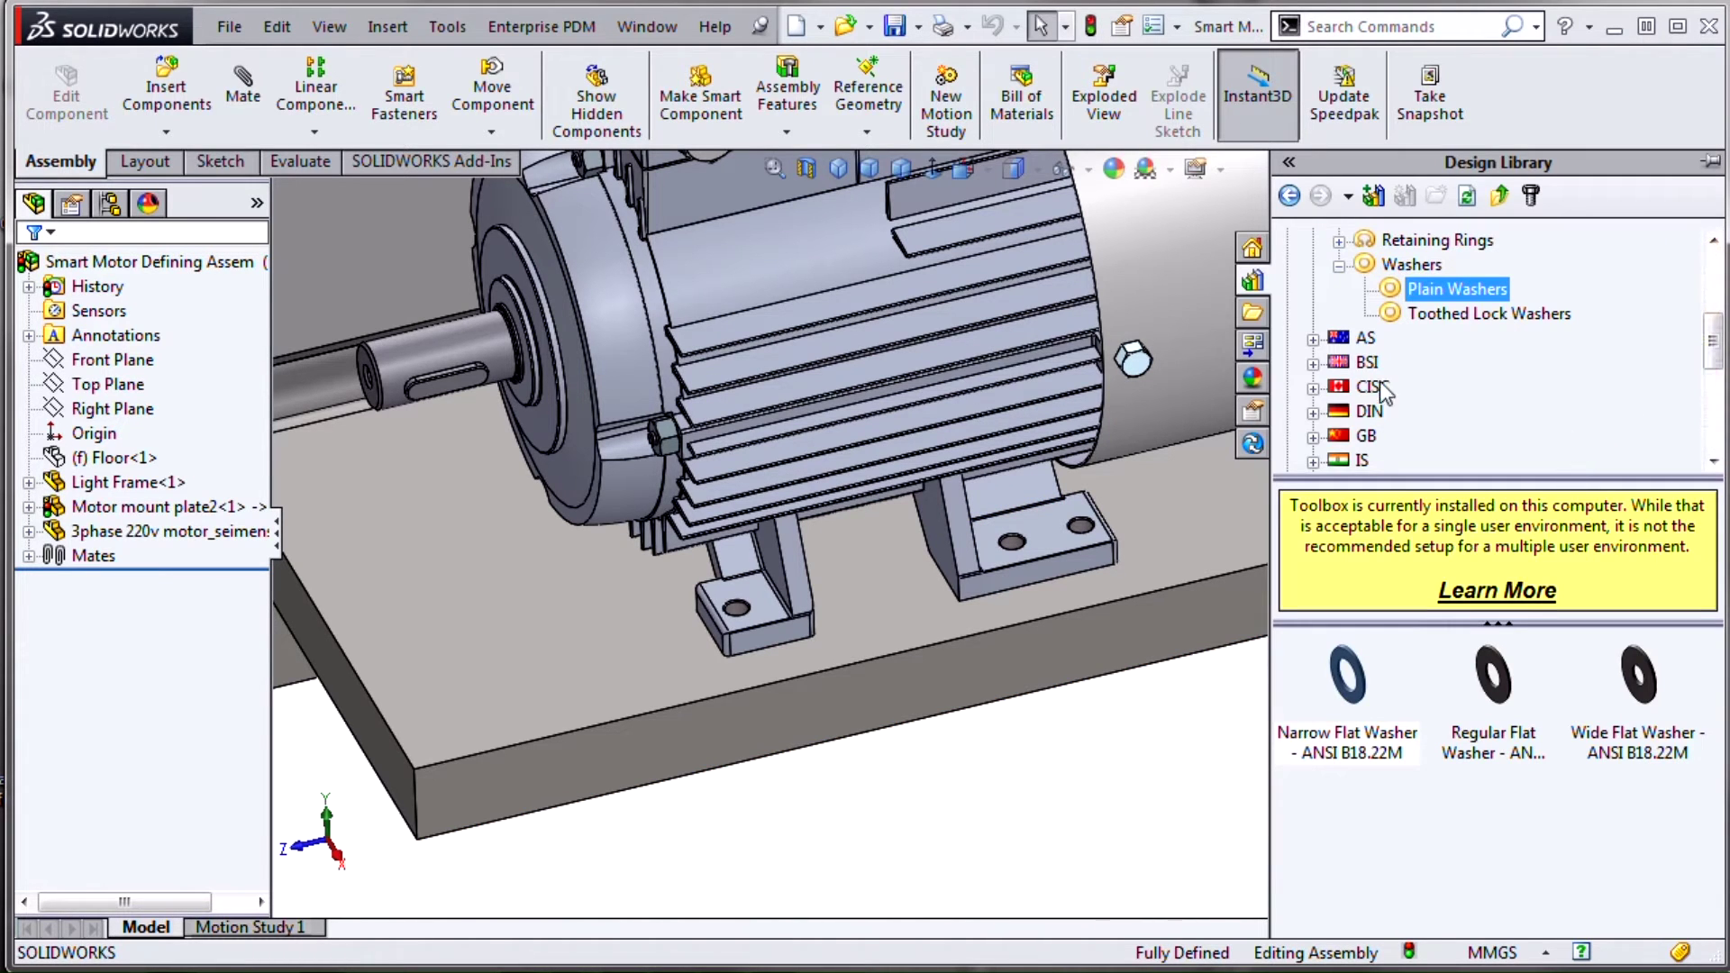
left_click(1339, 265)
scroll(1341, 423, "up", 4)
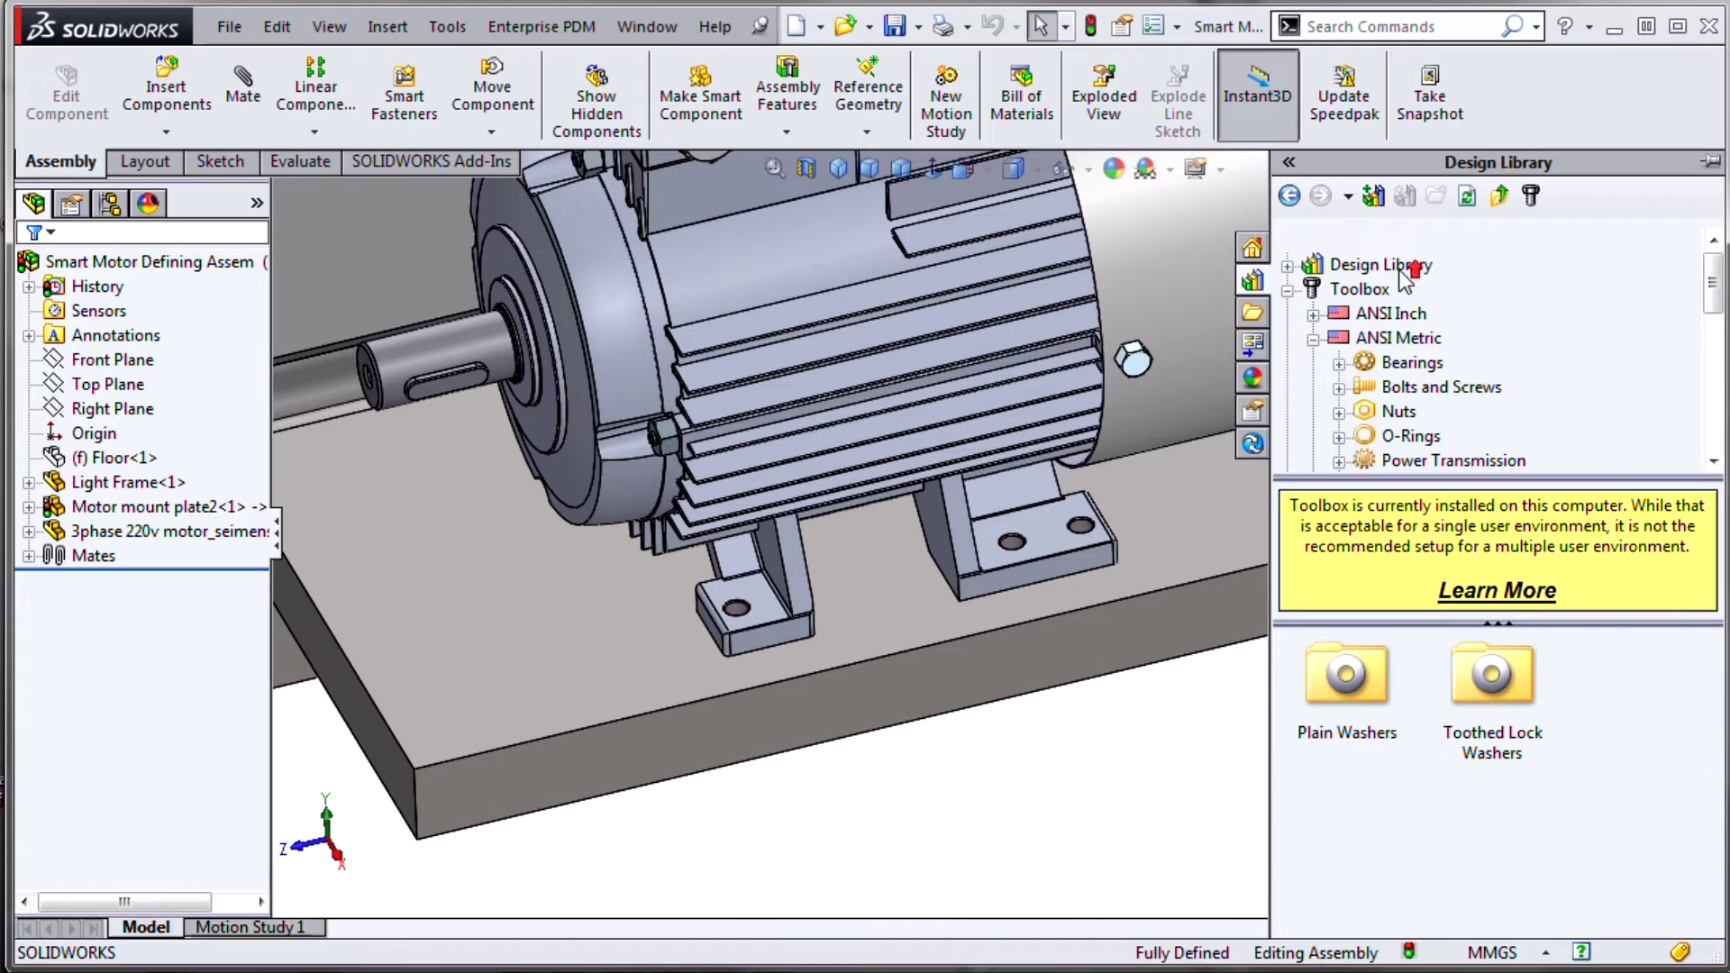
left_click(1339, 387)
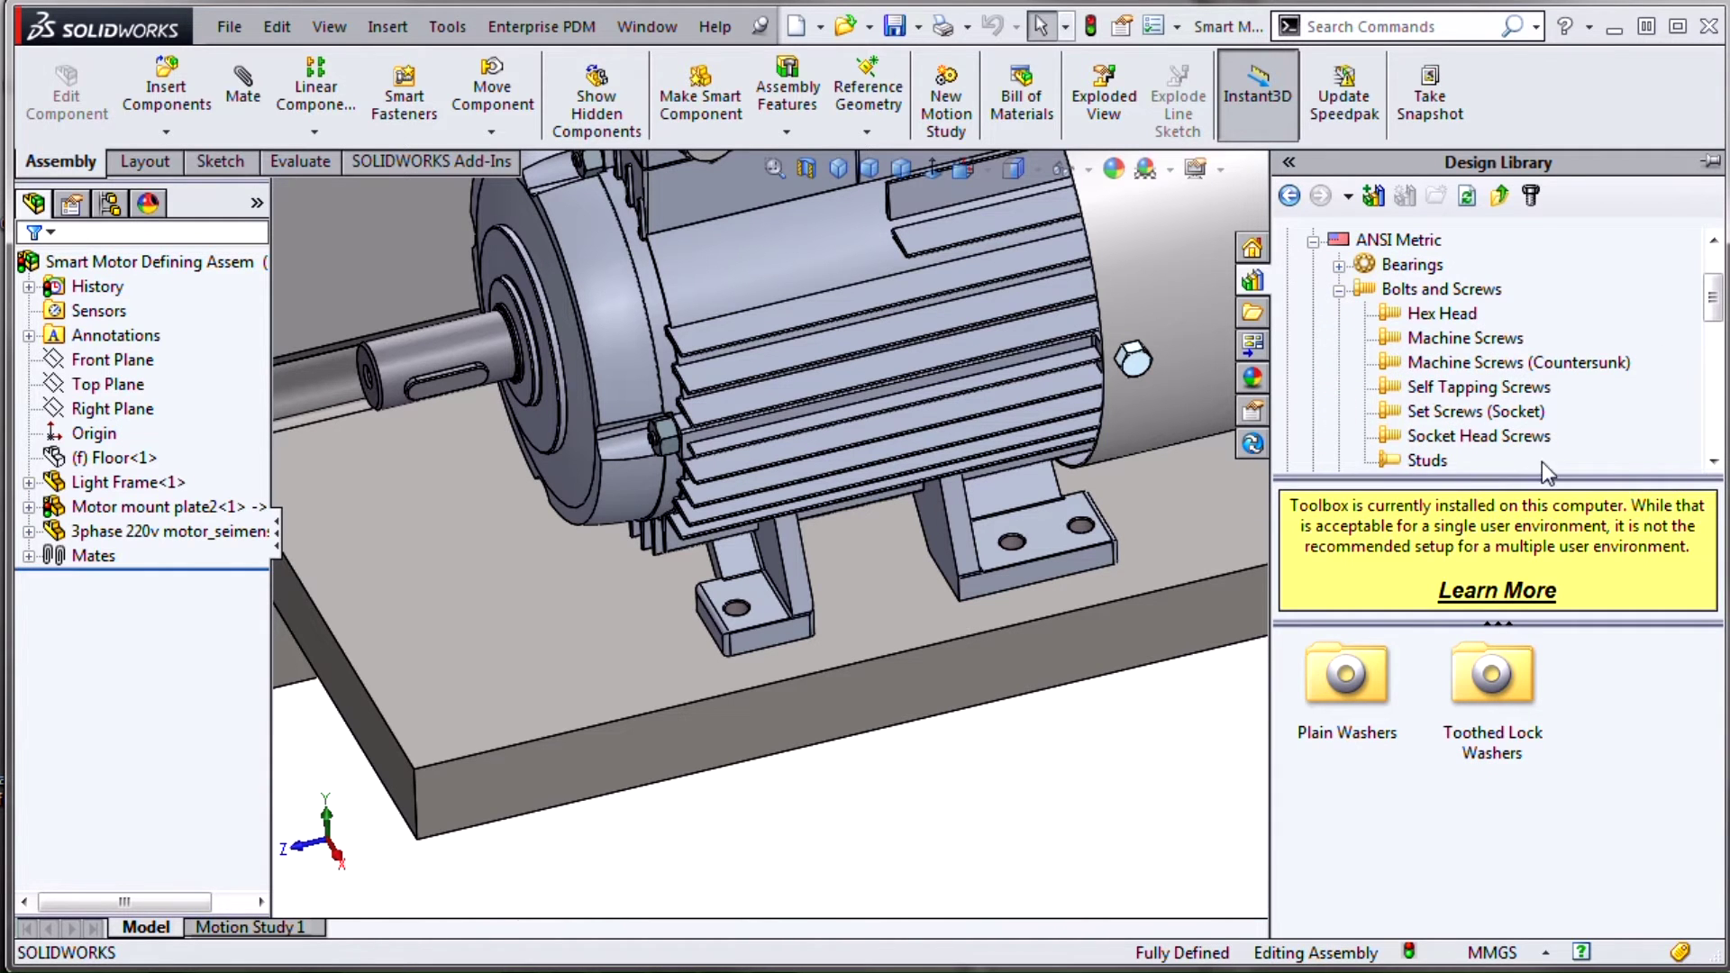
left_click(1444, 315)
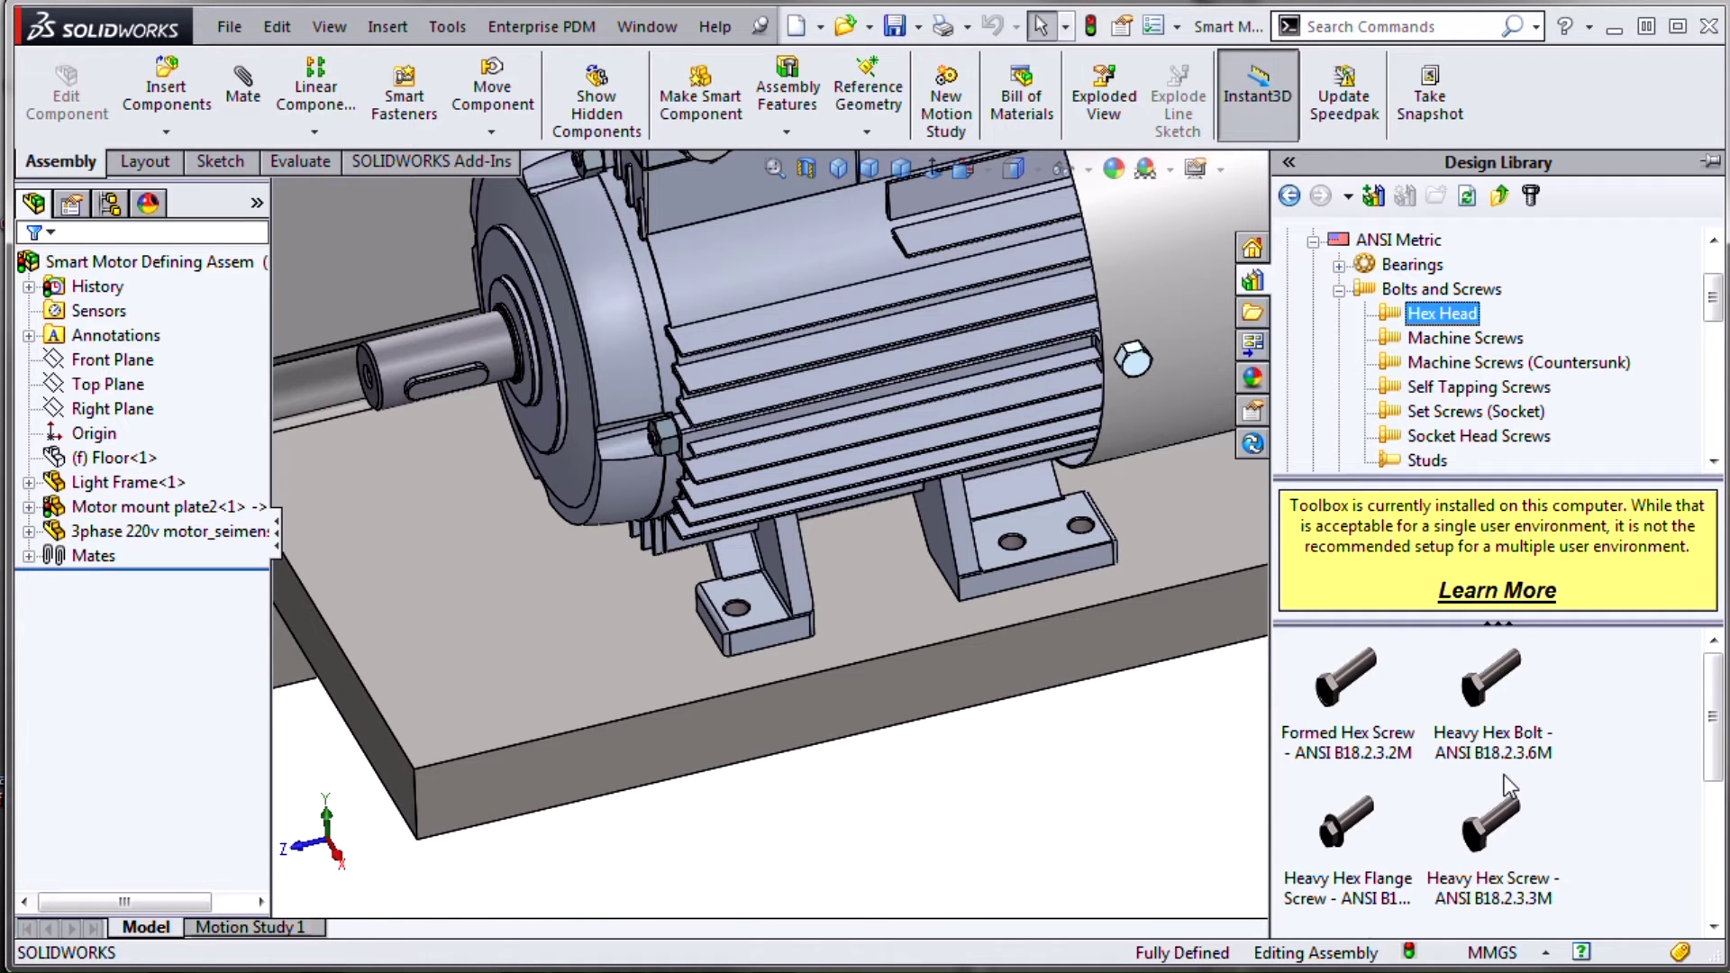
scroll(1685, 716, "down", 3)
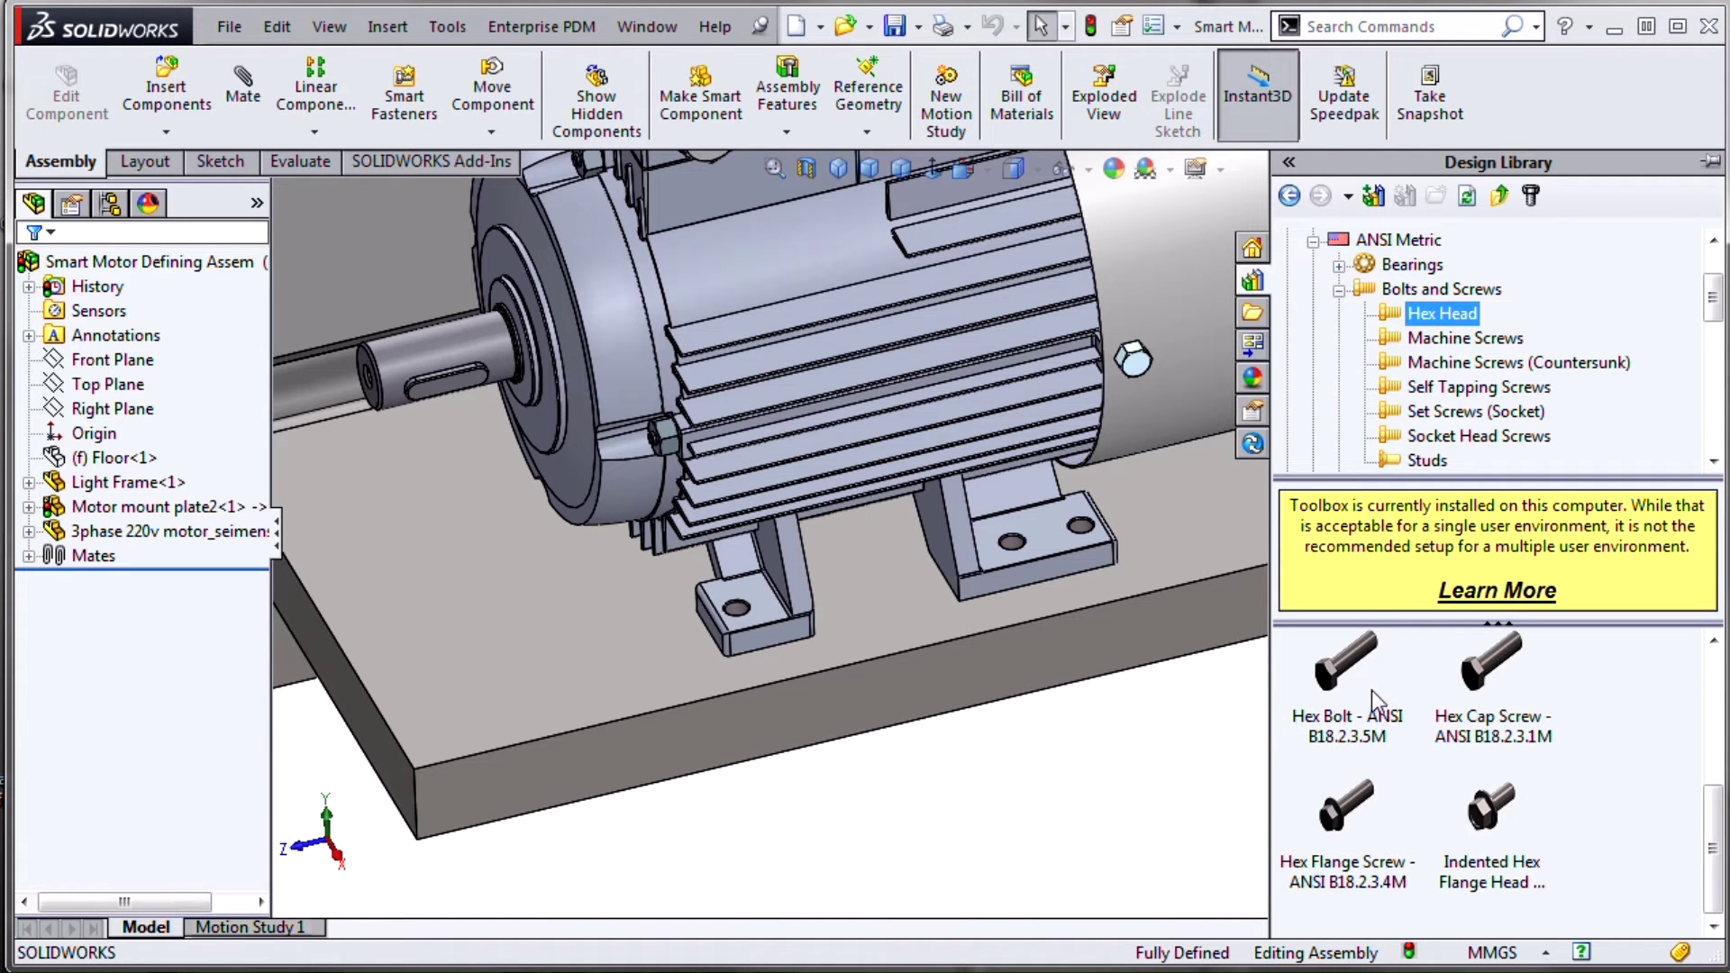
scroll(1214, 622, "down", 2)
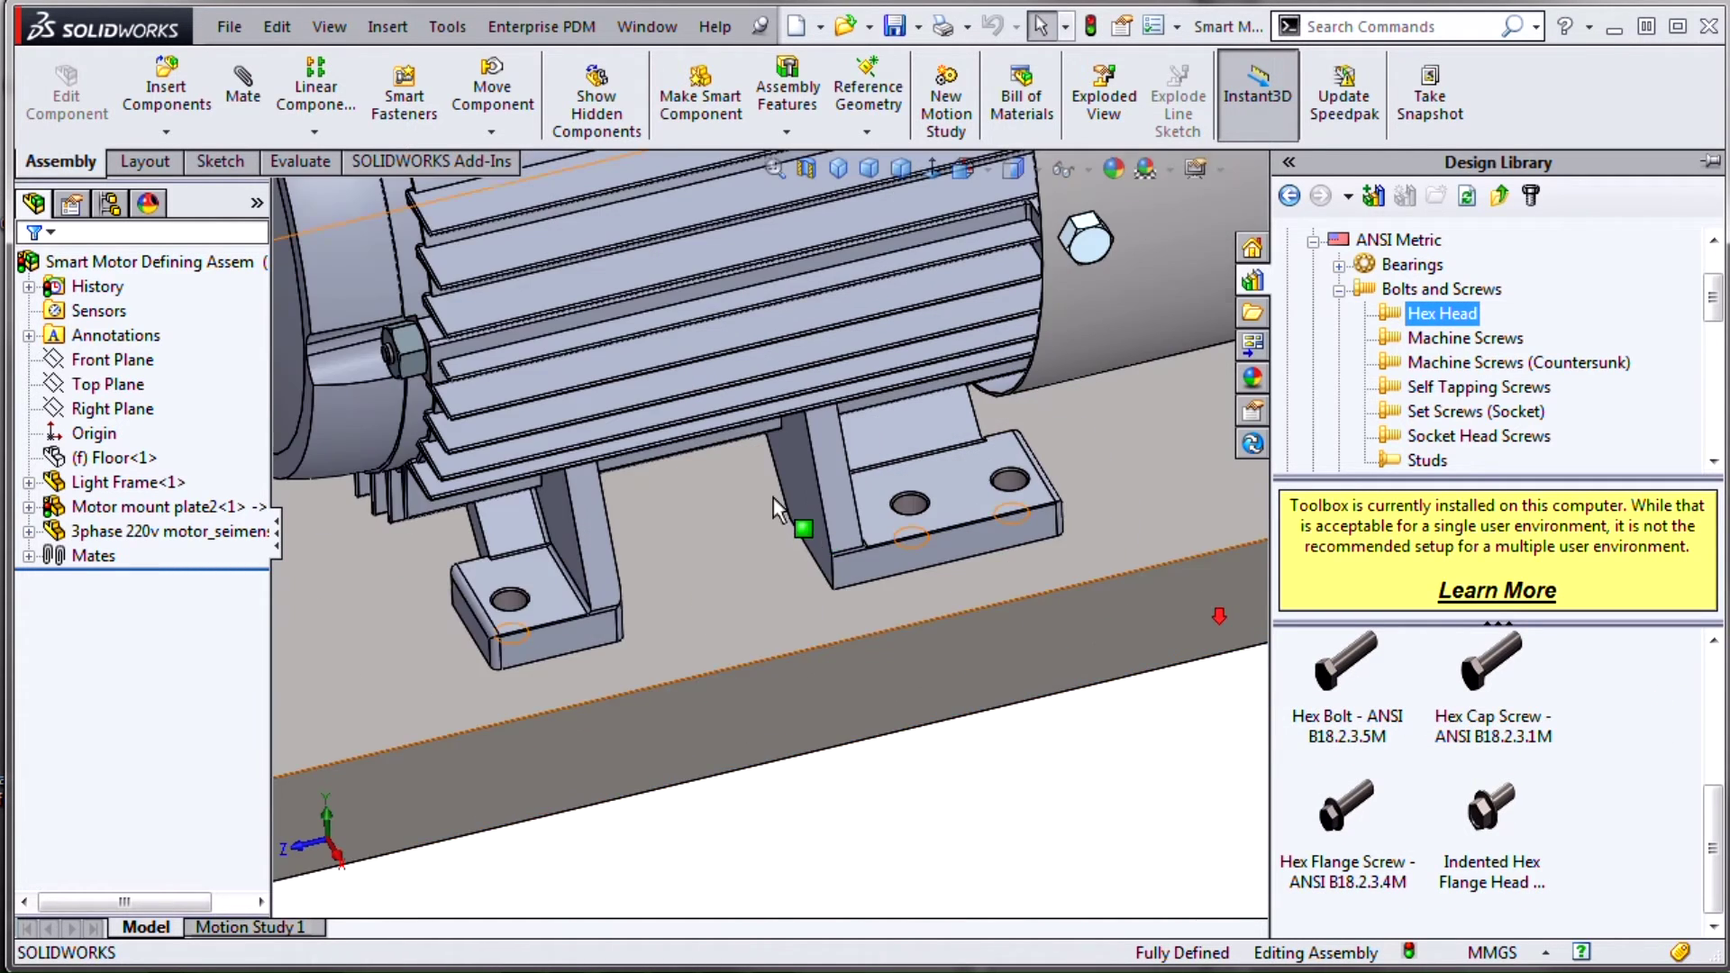
left_click_drag(1340, 677, 1090, 487)
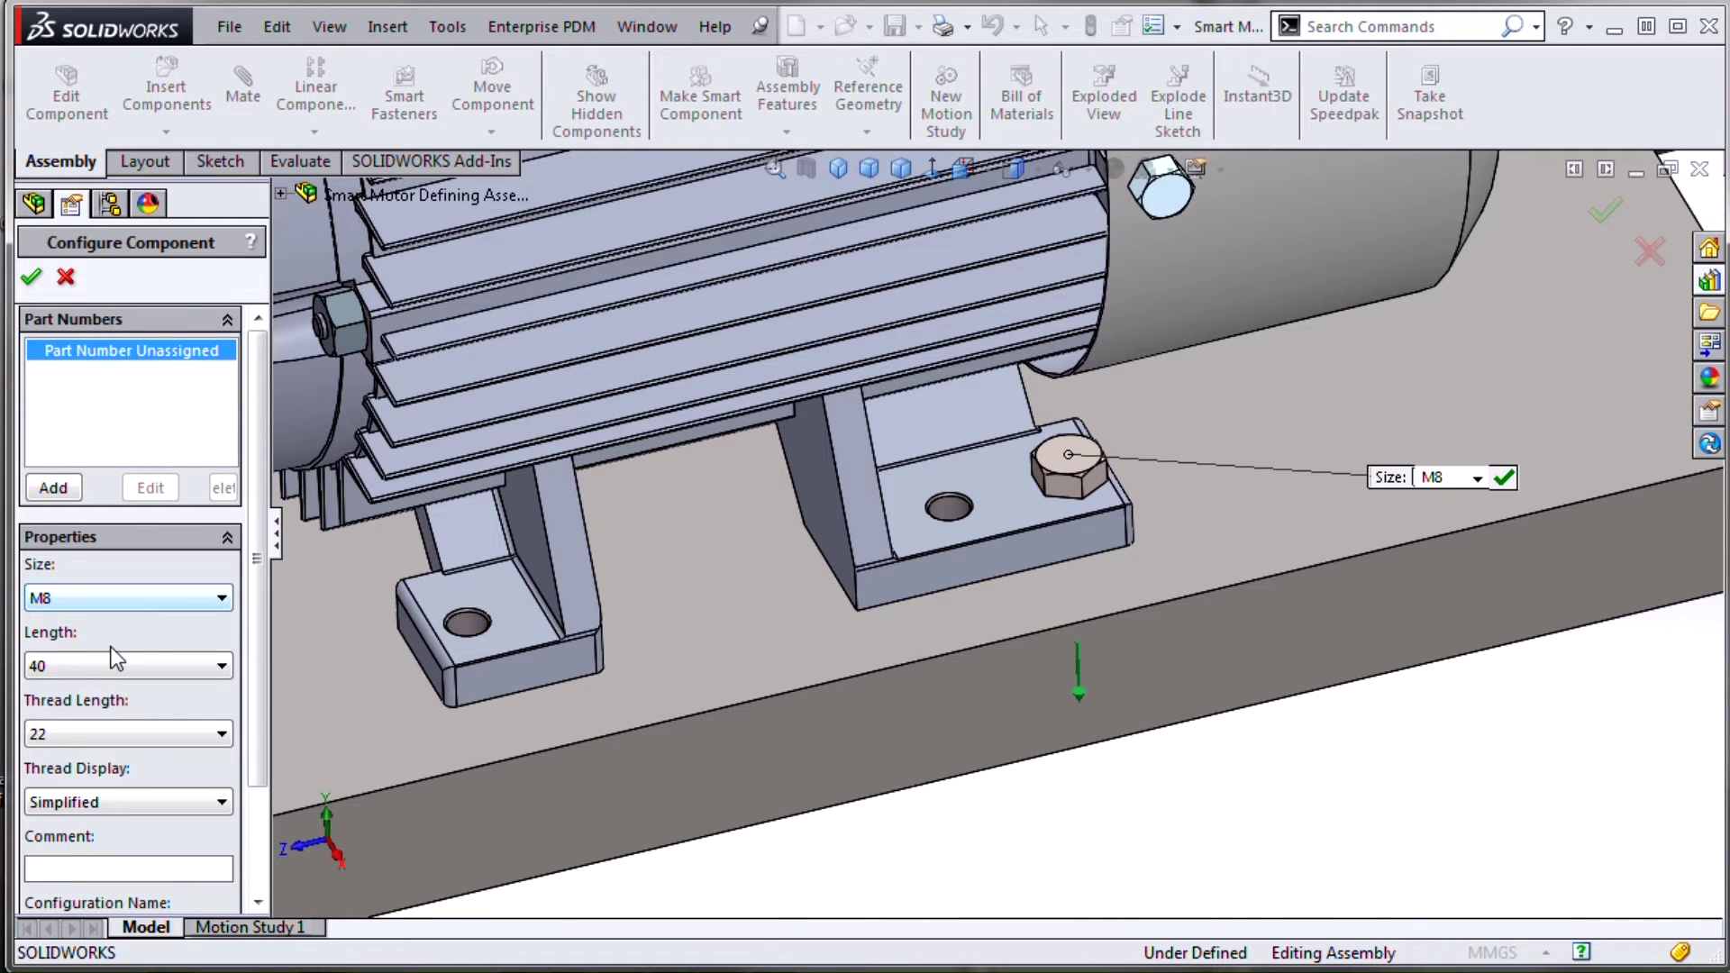
Set the M8 hex bolt's length to 55 and place copies in the other two near-side foot holes
left_click(107, 664)
left_click(72, 744)
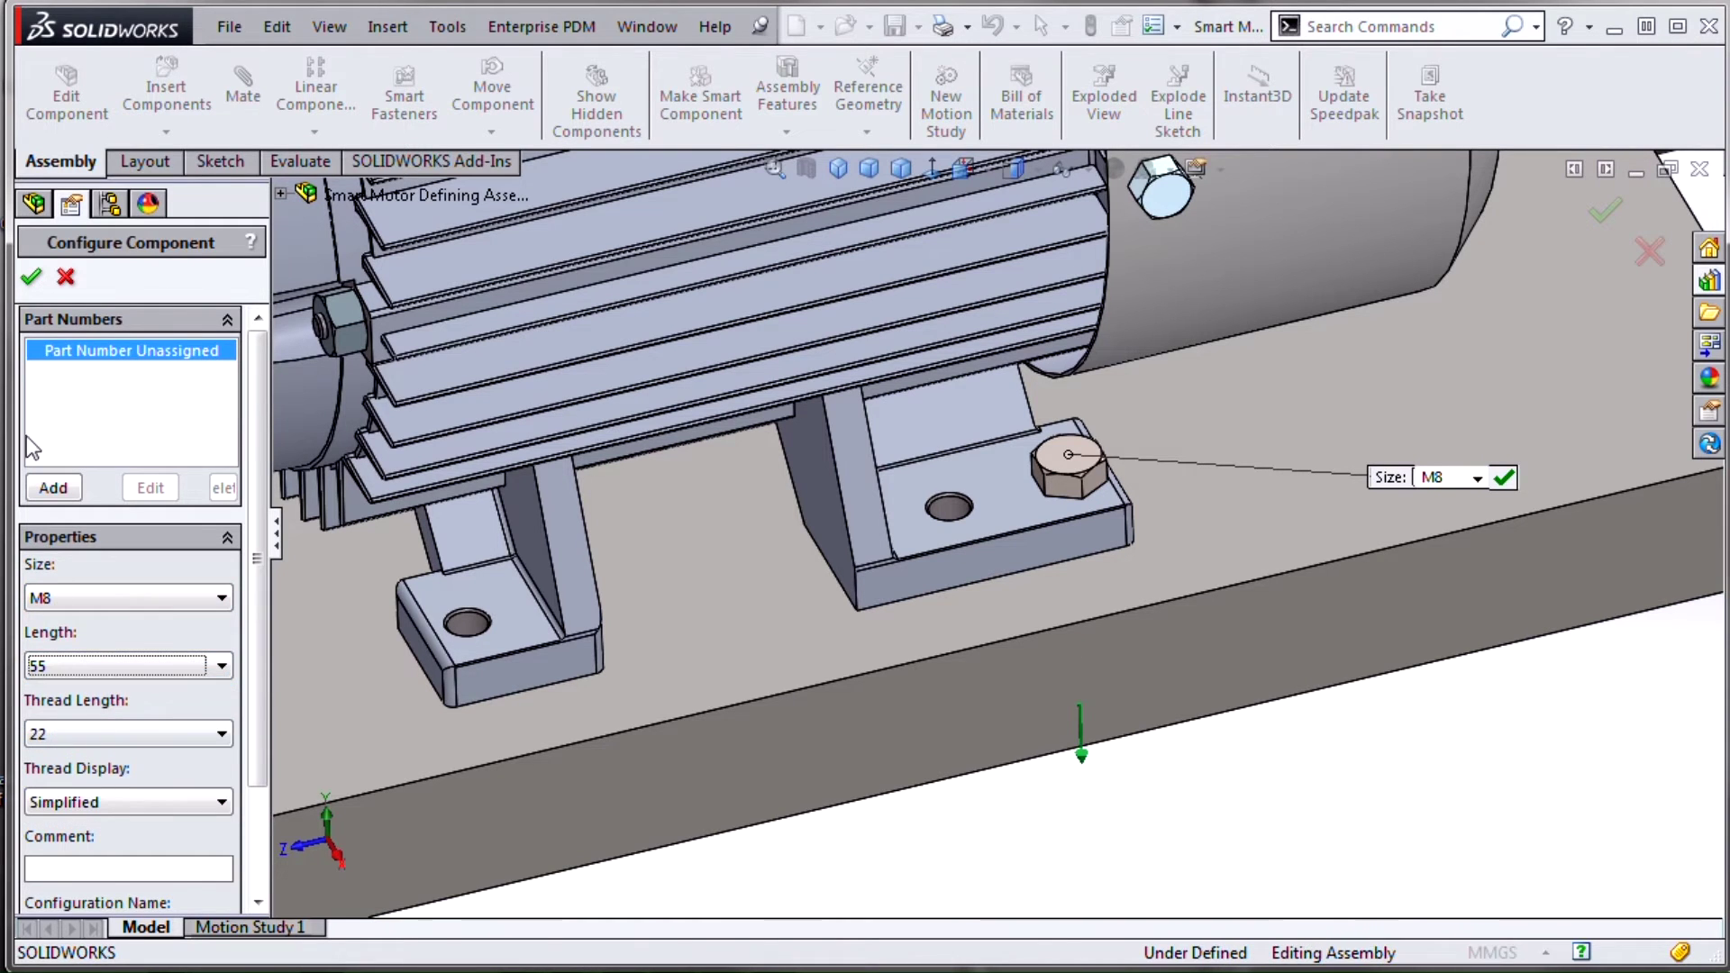
left_click(31, 278)
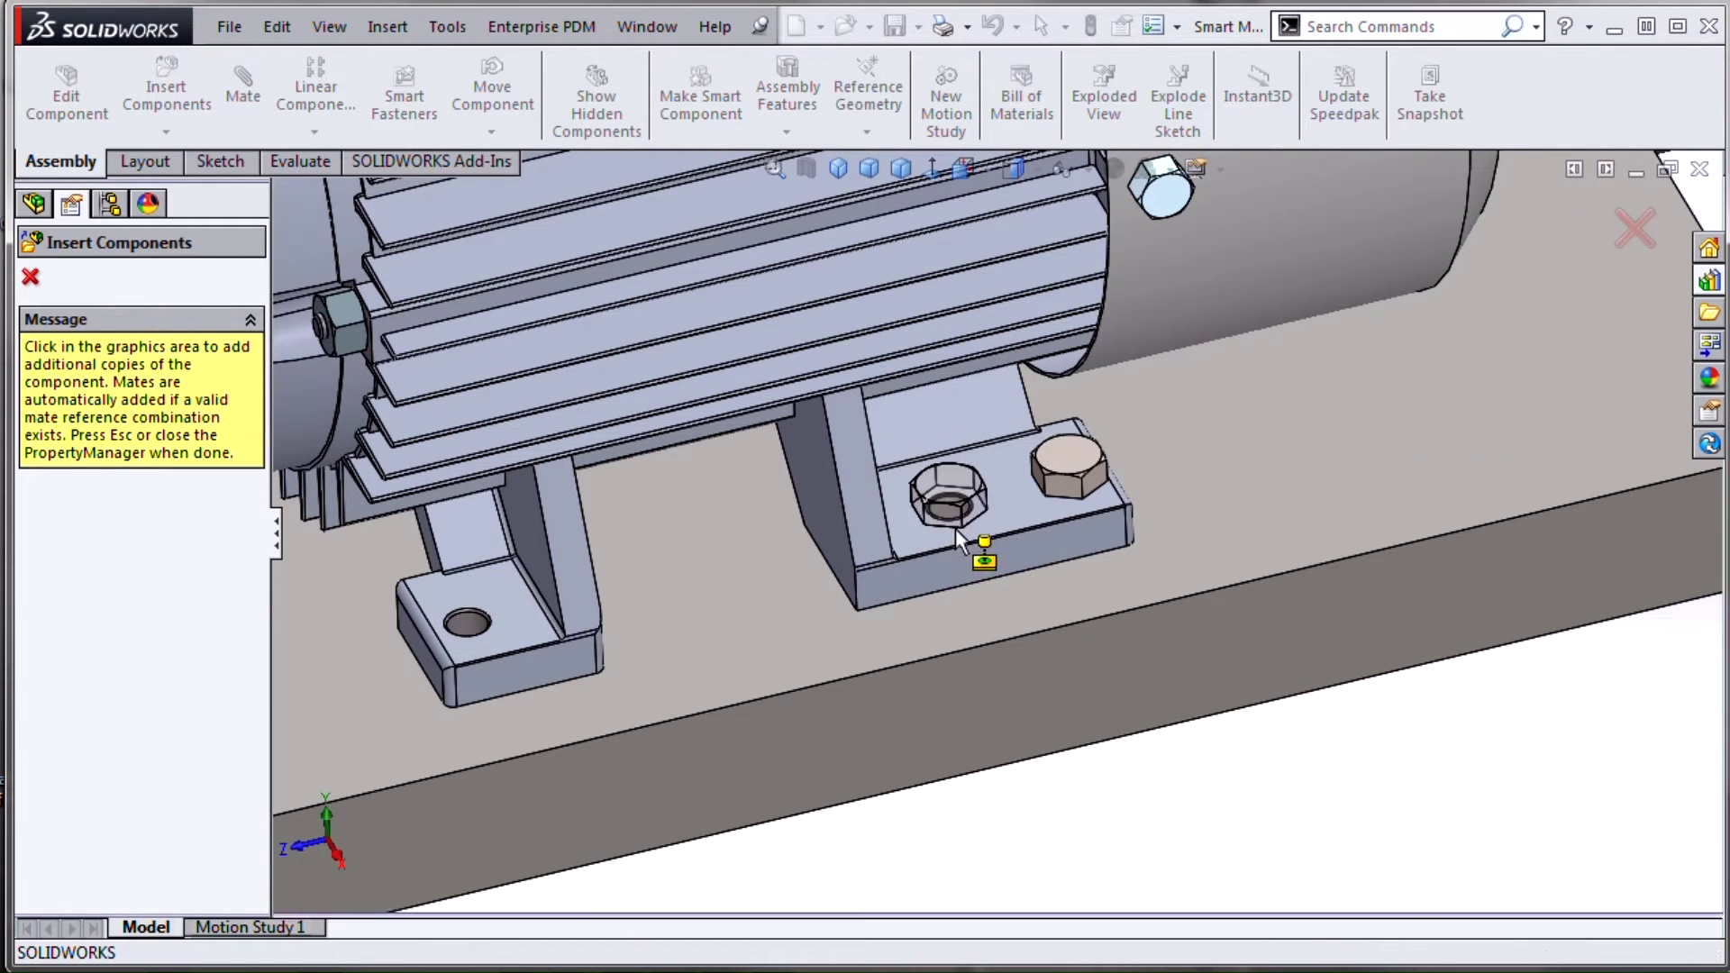
left_click(957, 524)
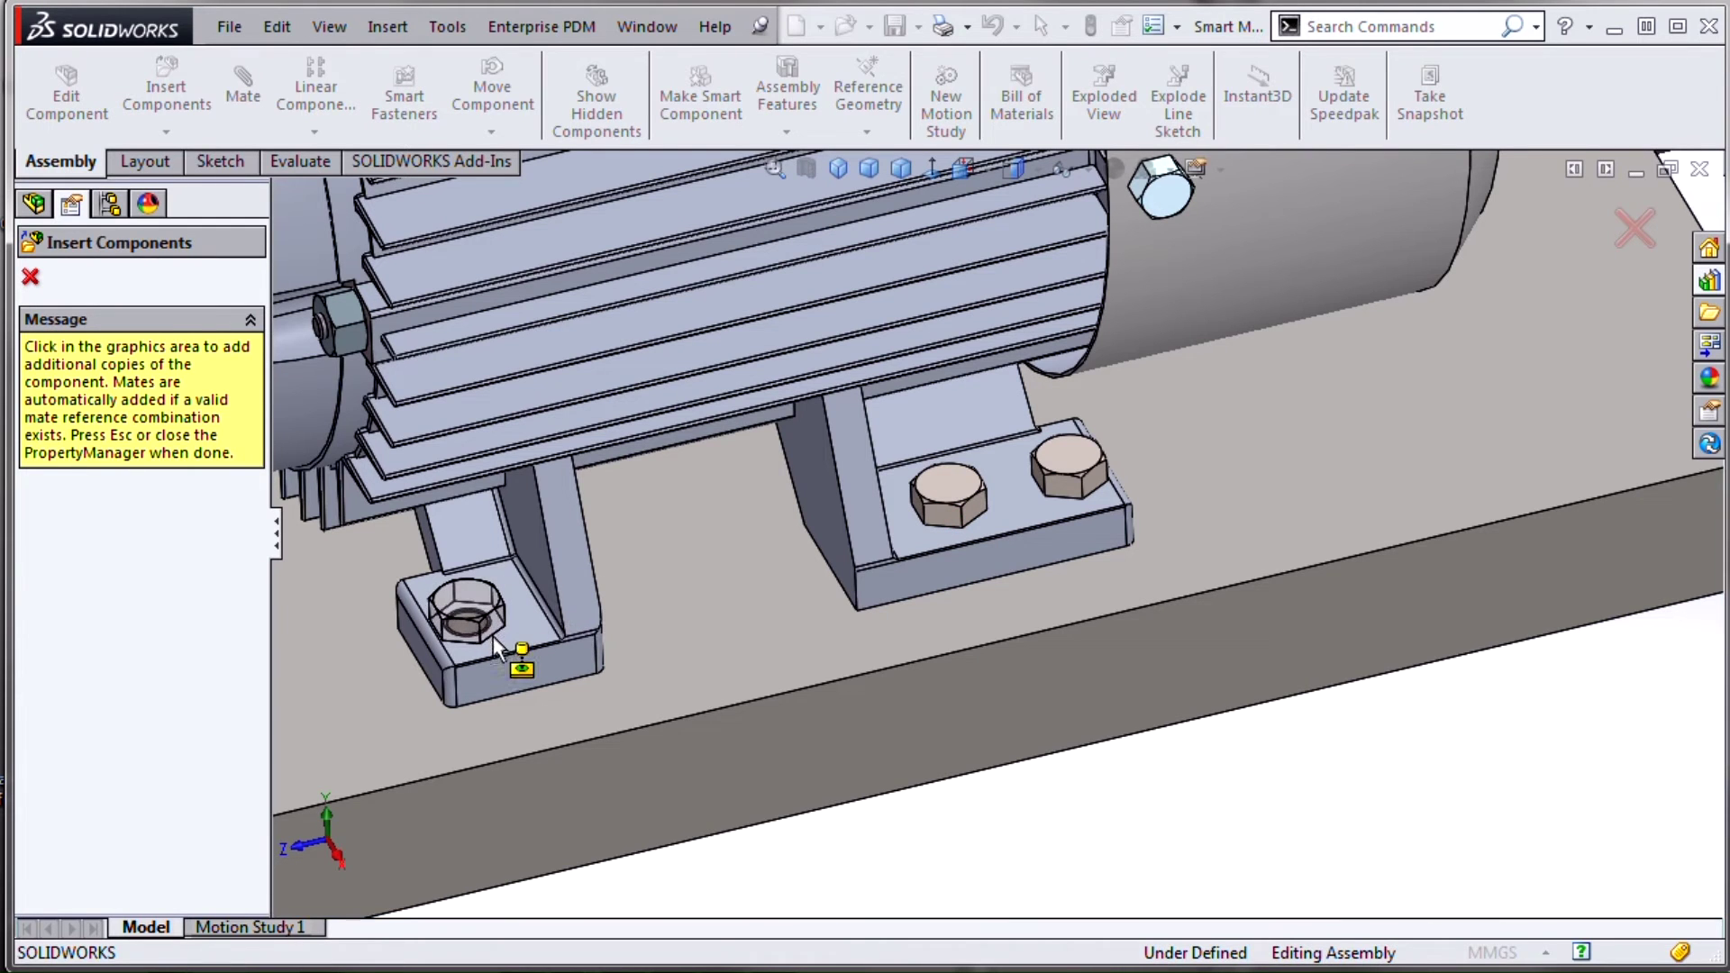
left_click(494, 636)
key("Escape")
Insert an M8 Narrow Flat Washer - ANSI B18.22M on the rearmost bolt, against the mount plate's underside
middle_click_drag(942, 792, 925, 473)
scroll(925, 473, "up", 5)
scroll(901, 815, "down", 5)
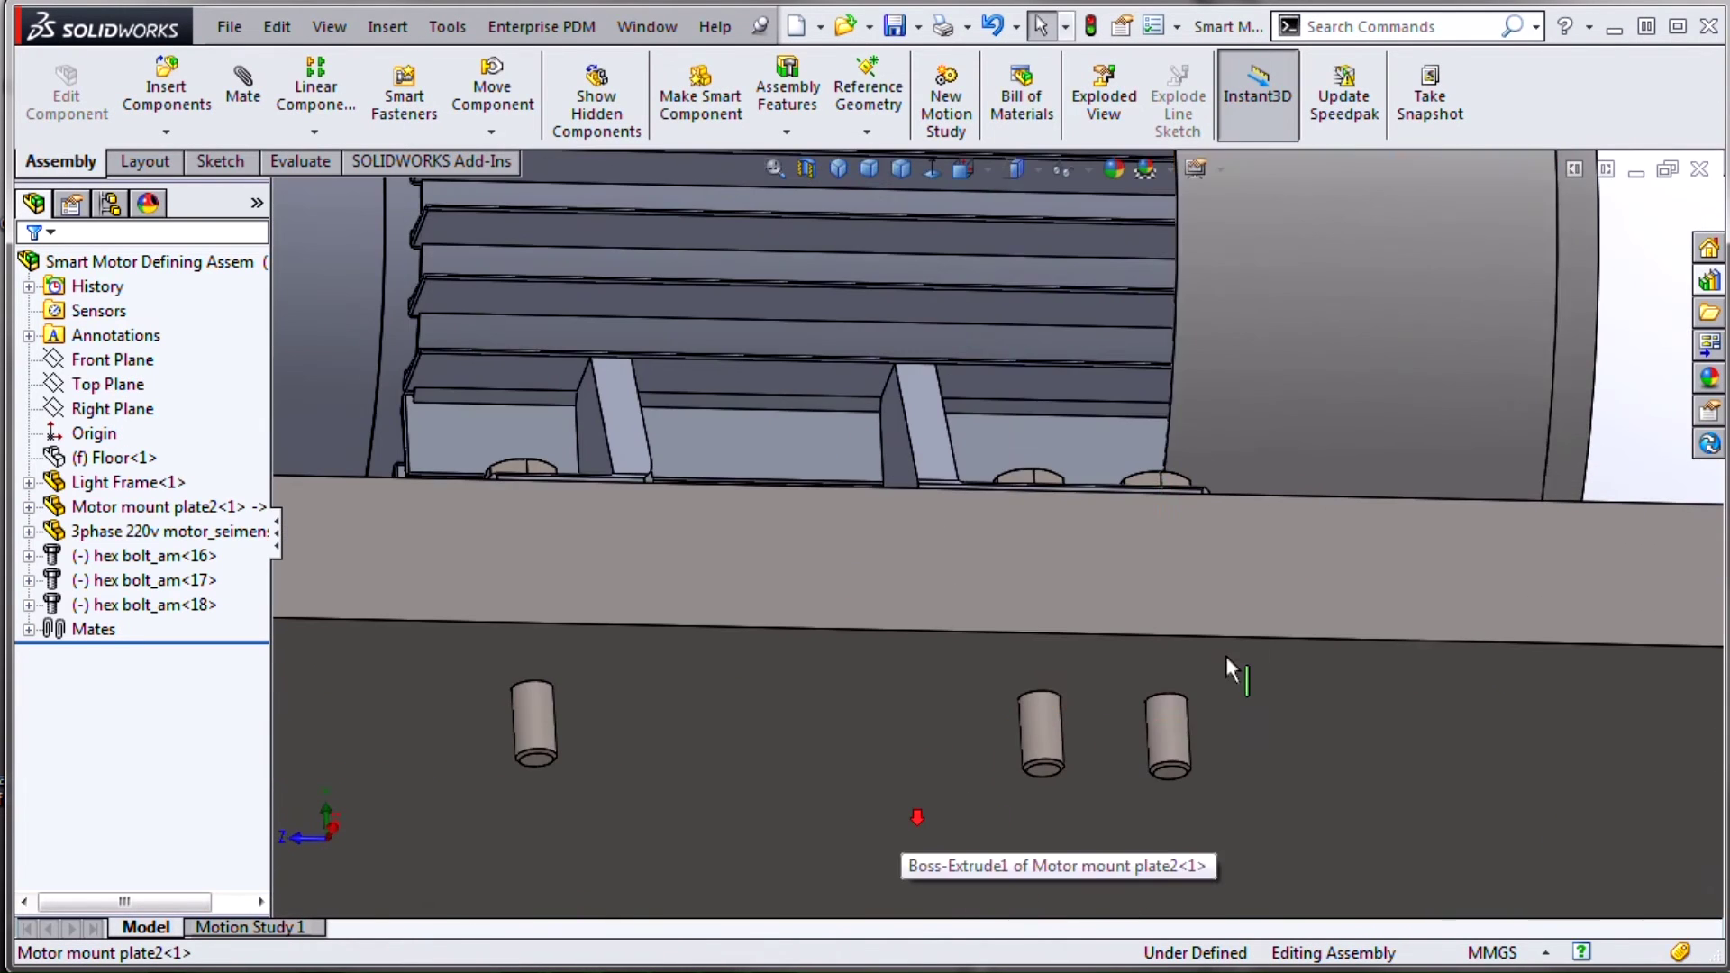
left_click(1706, 287)
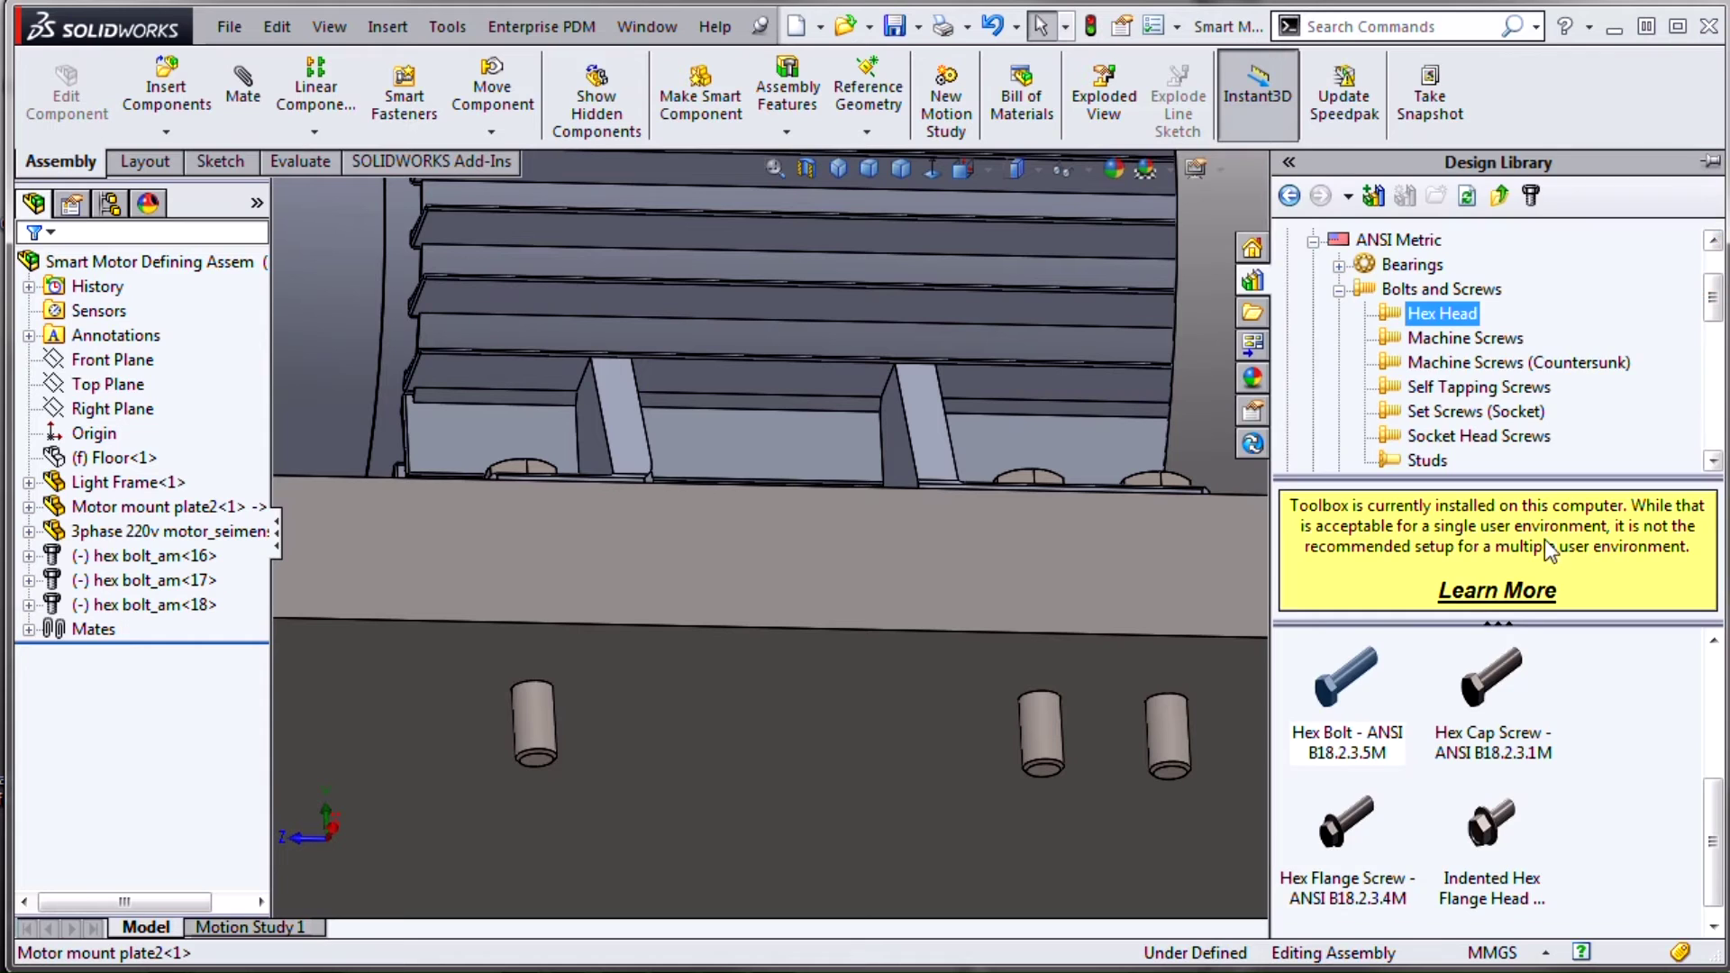
left_click(1340, 291)
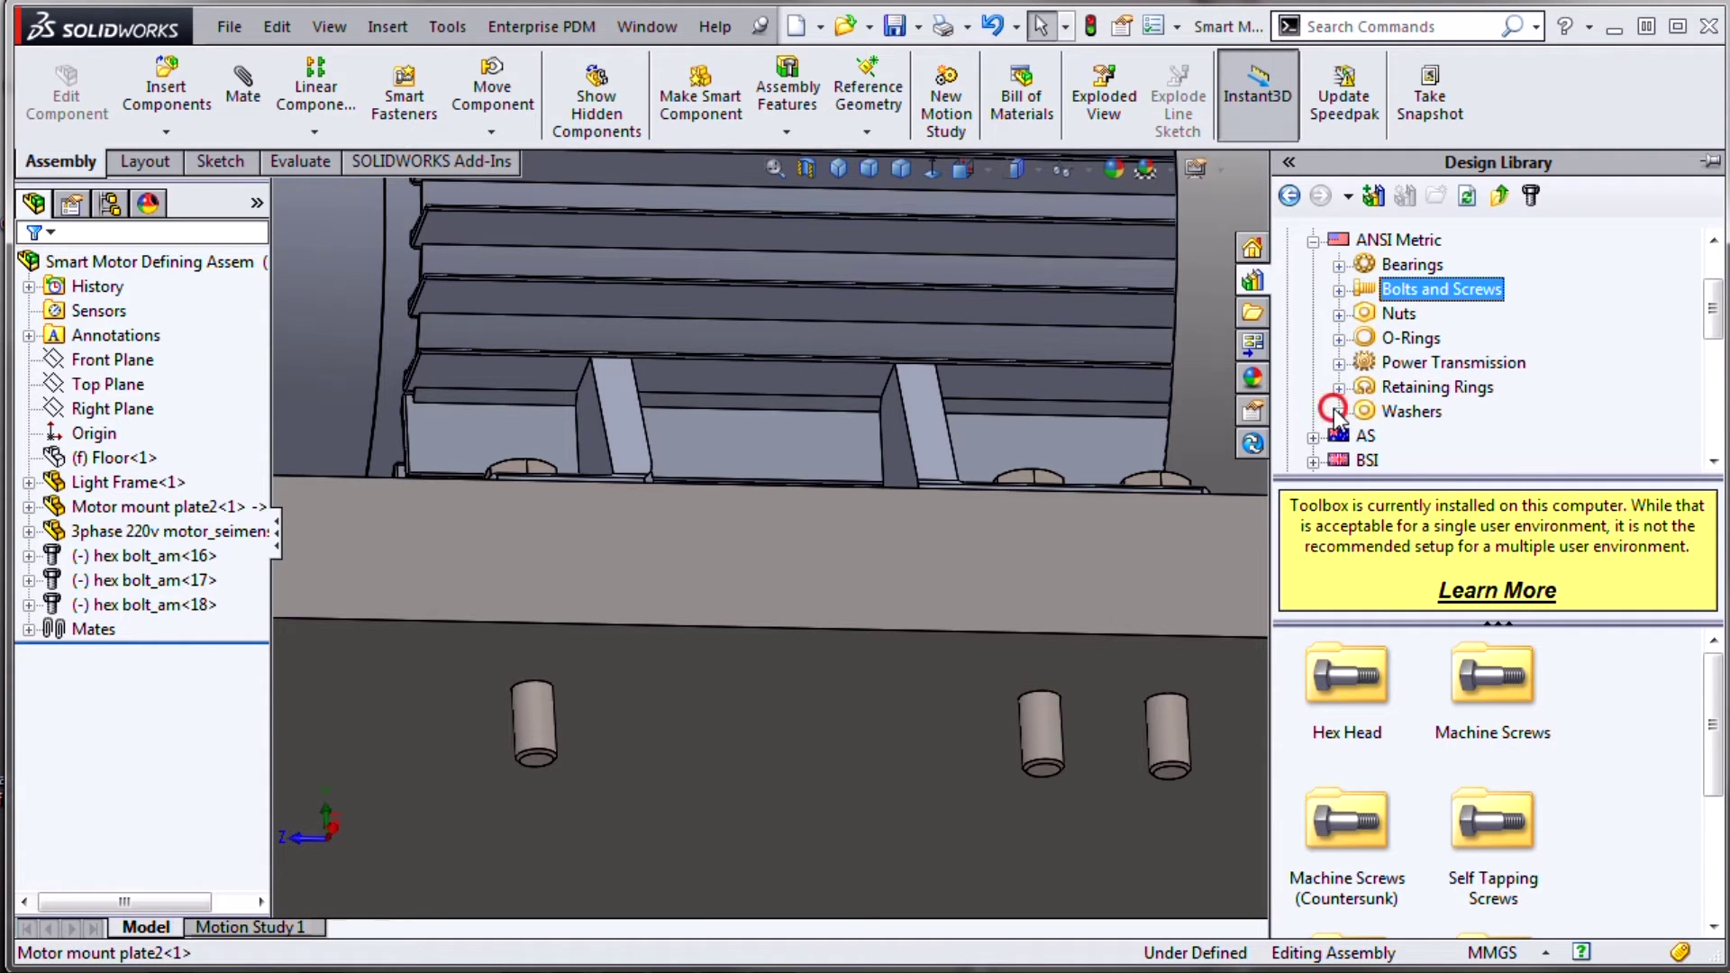
left_click(1337, 412)
left_click(1420, 436)
left_click(1356, 698)
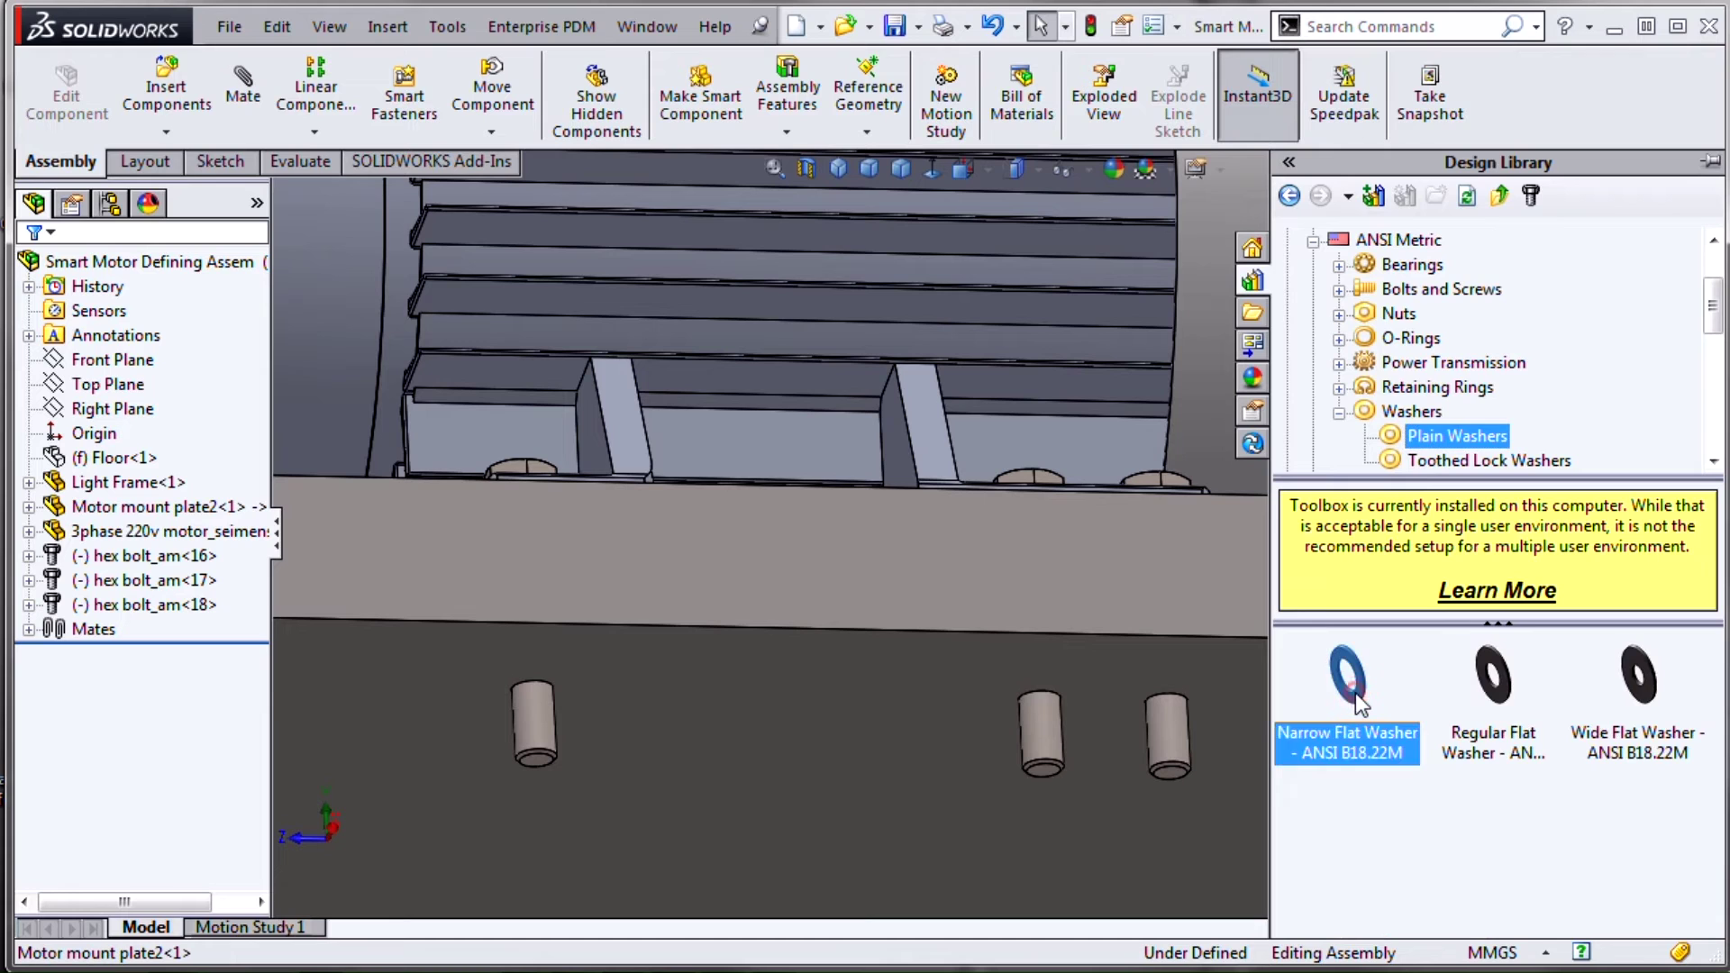
left_click_drag(1346, 707, 1188, 707)
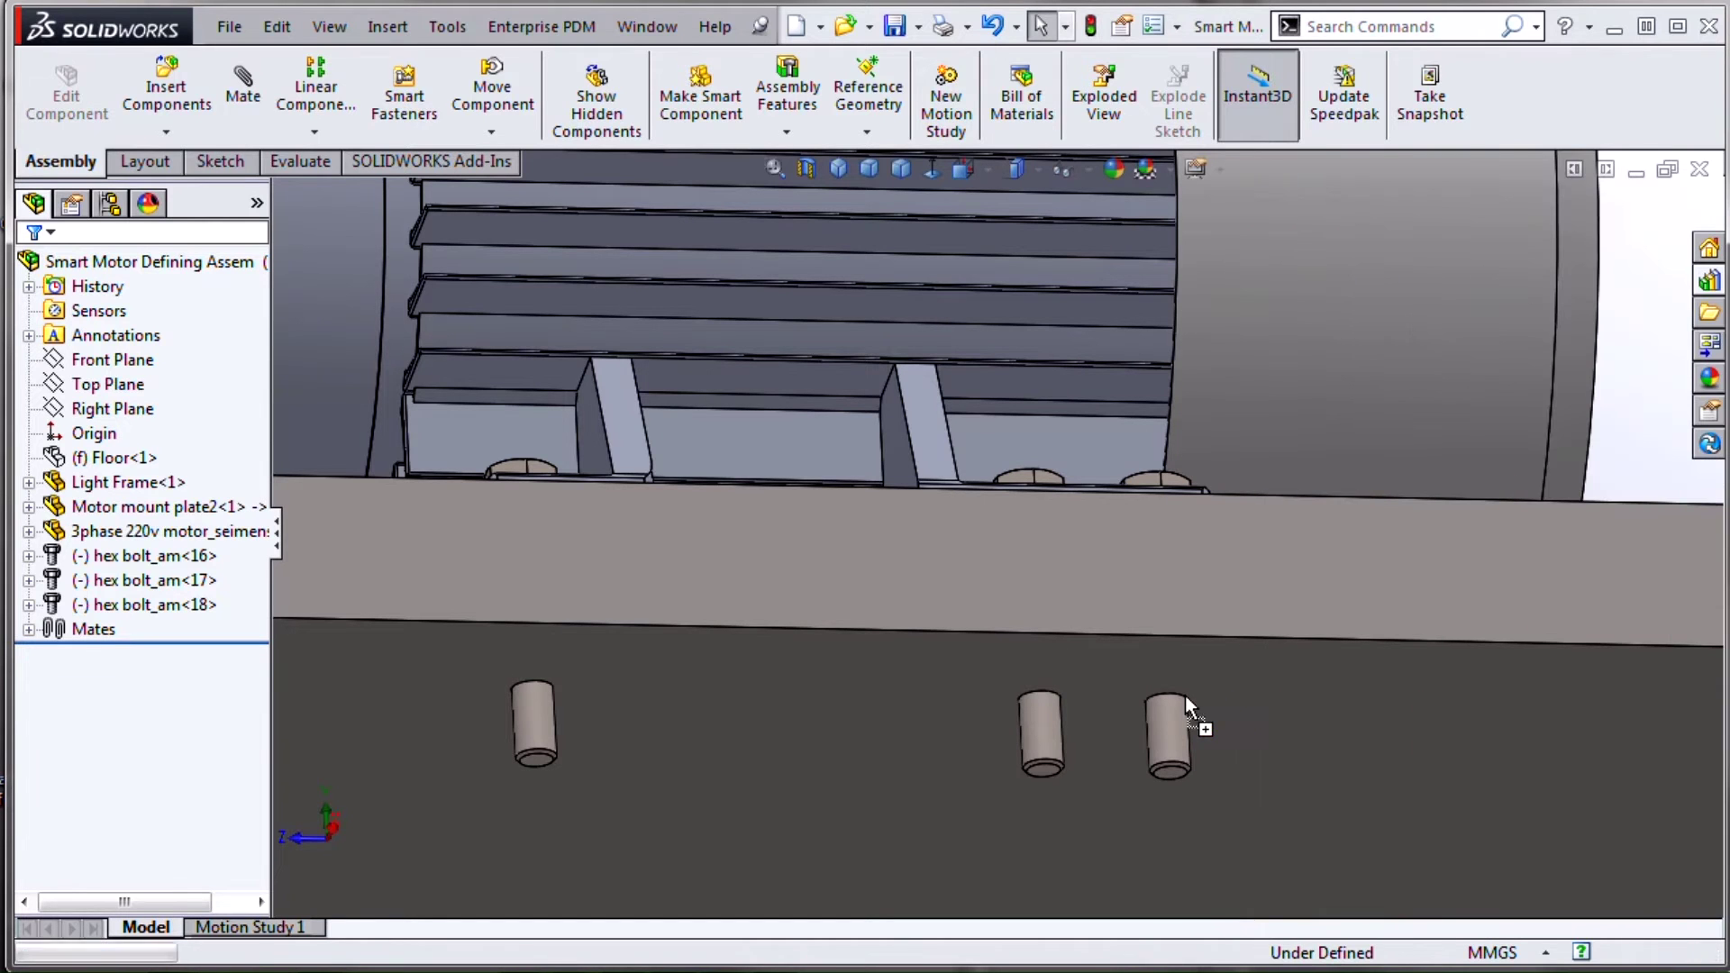
left_click_drag(1186, 696, 1185, 694)
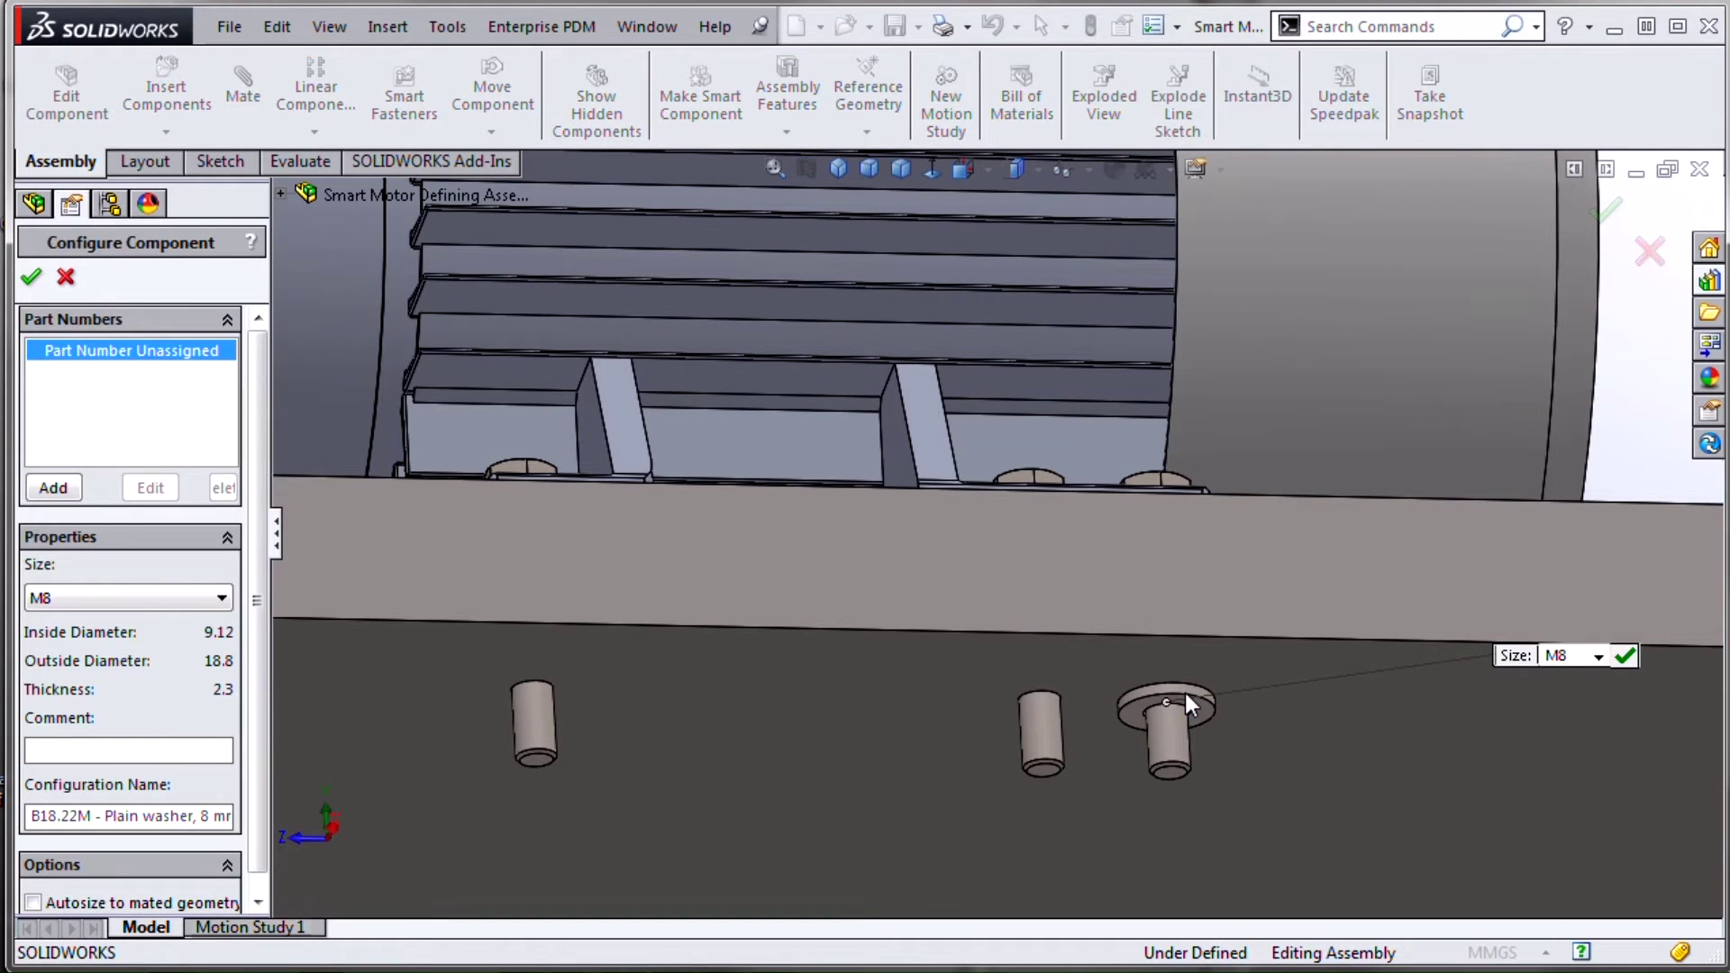
left_click(1625, 655)
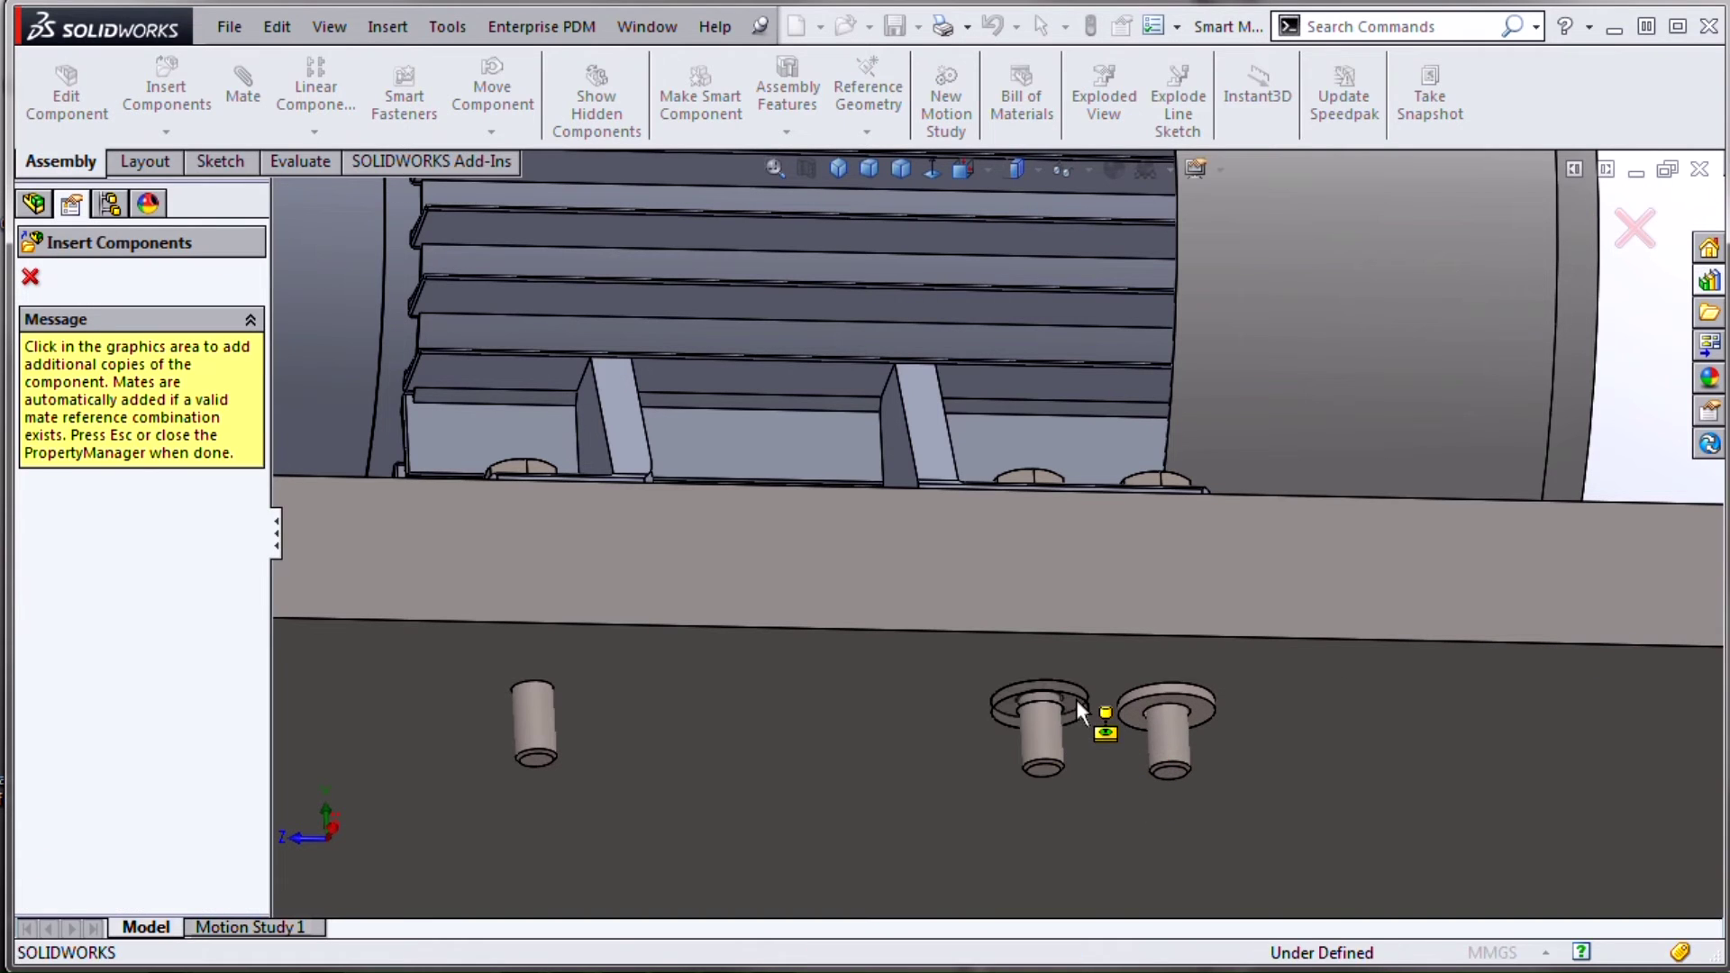
Place copies of the narrow flat washer on the other two bolts beneath the mount plate
left_click(1076, 699)
left_click(568, 676)
key("Escape")
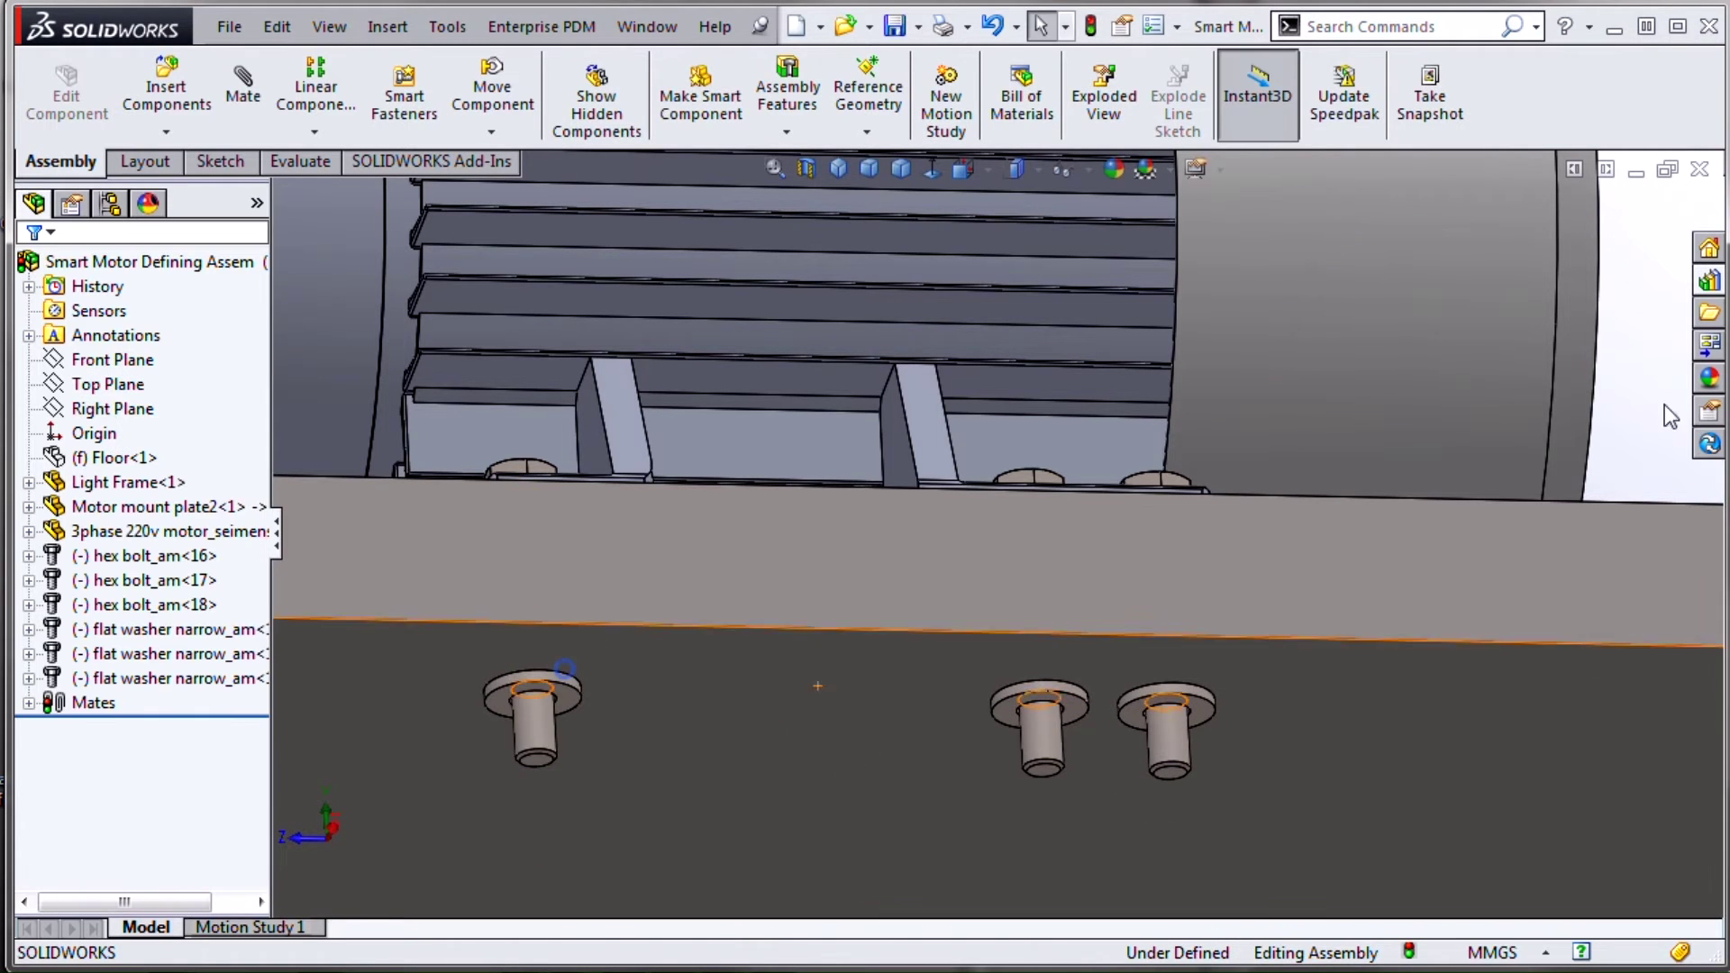
Insert an M8 Hex Nut Style 1 - ANSI B18.2.4.1M on the rearmost bolt, against its washer
left_click(1709, 280)
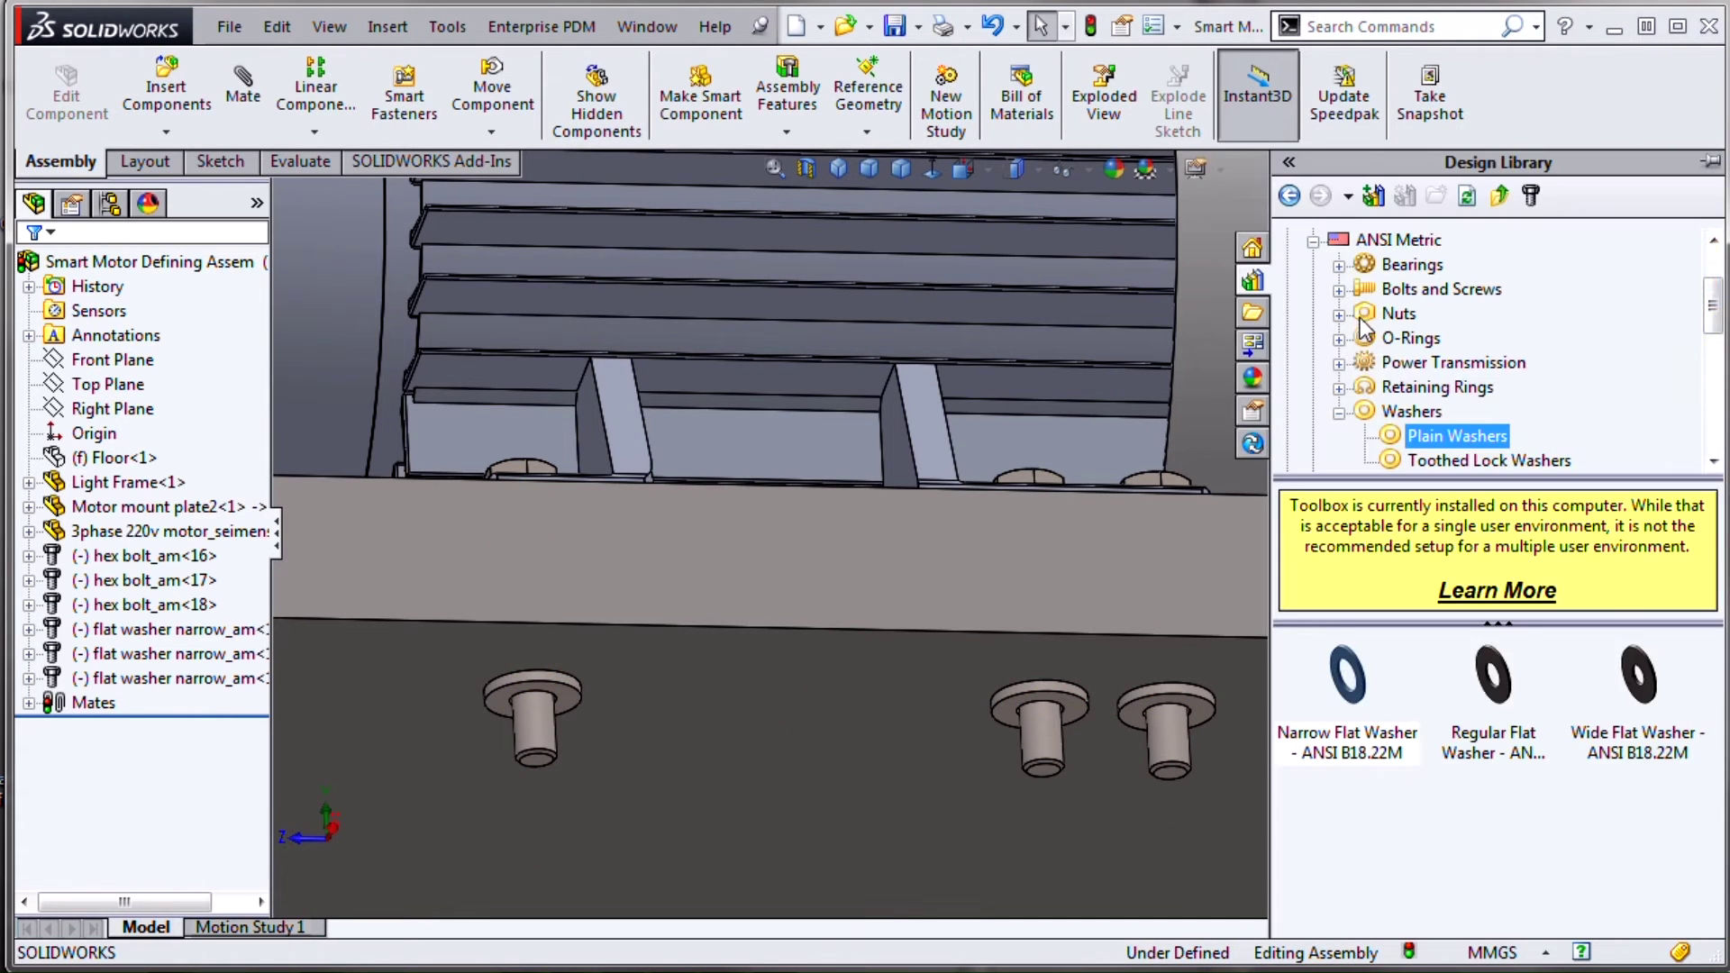
left_click(1339, 315)
left_click(1392, 338)
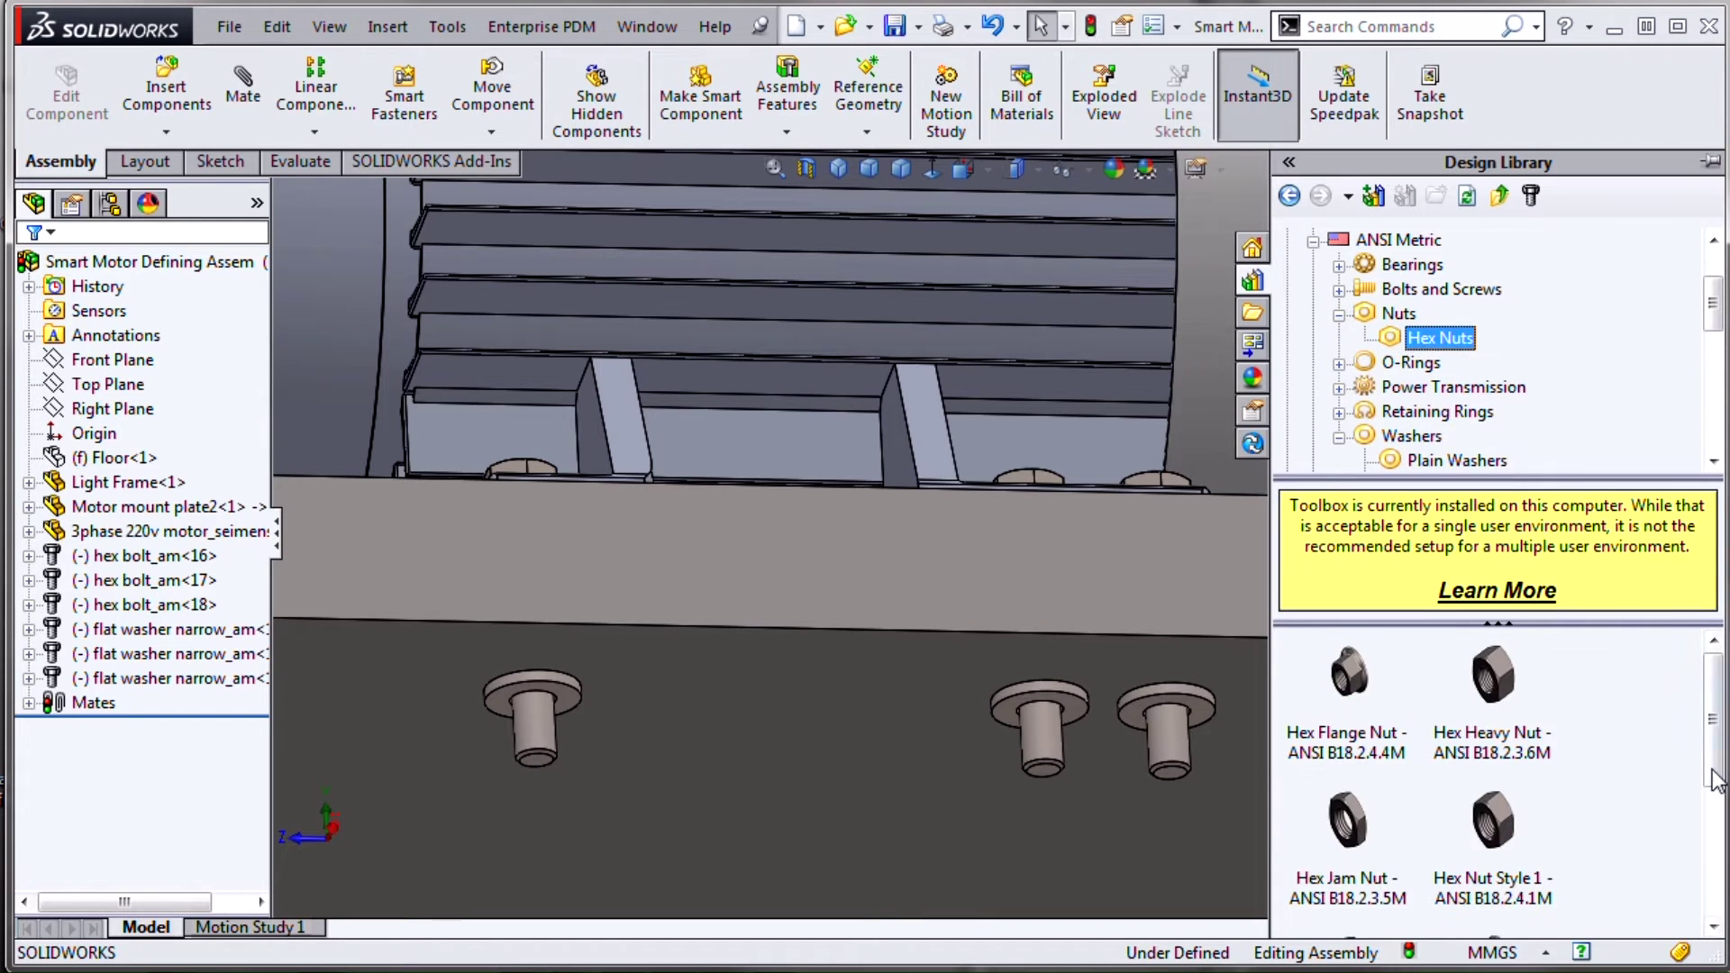
scroll(1647, 751, "down", 2)
scroll(1576, 750, "up", 2)
left_click_drag(1498, 843, 1197, 705)
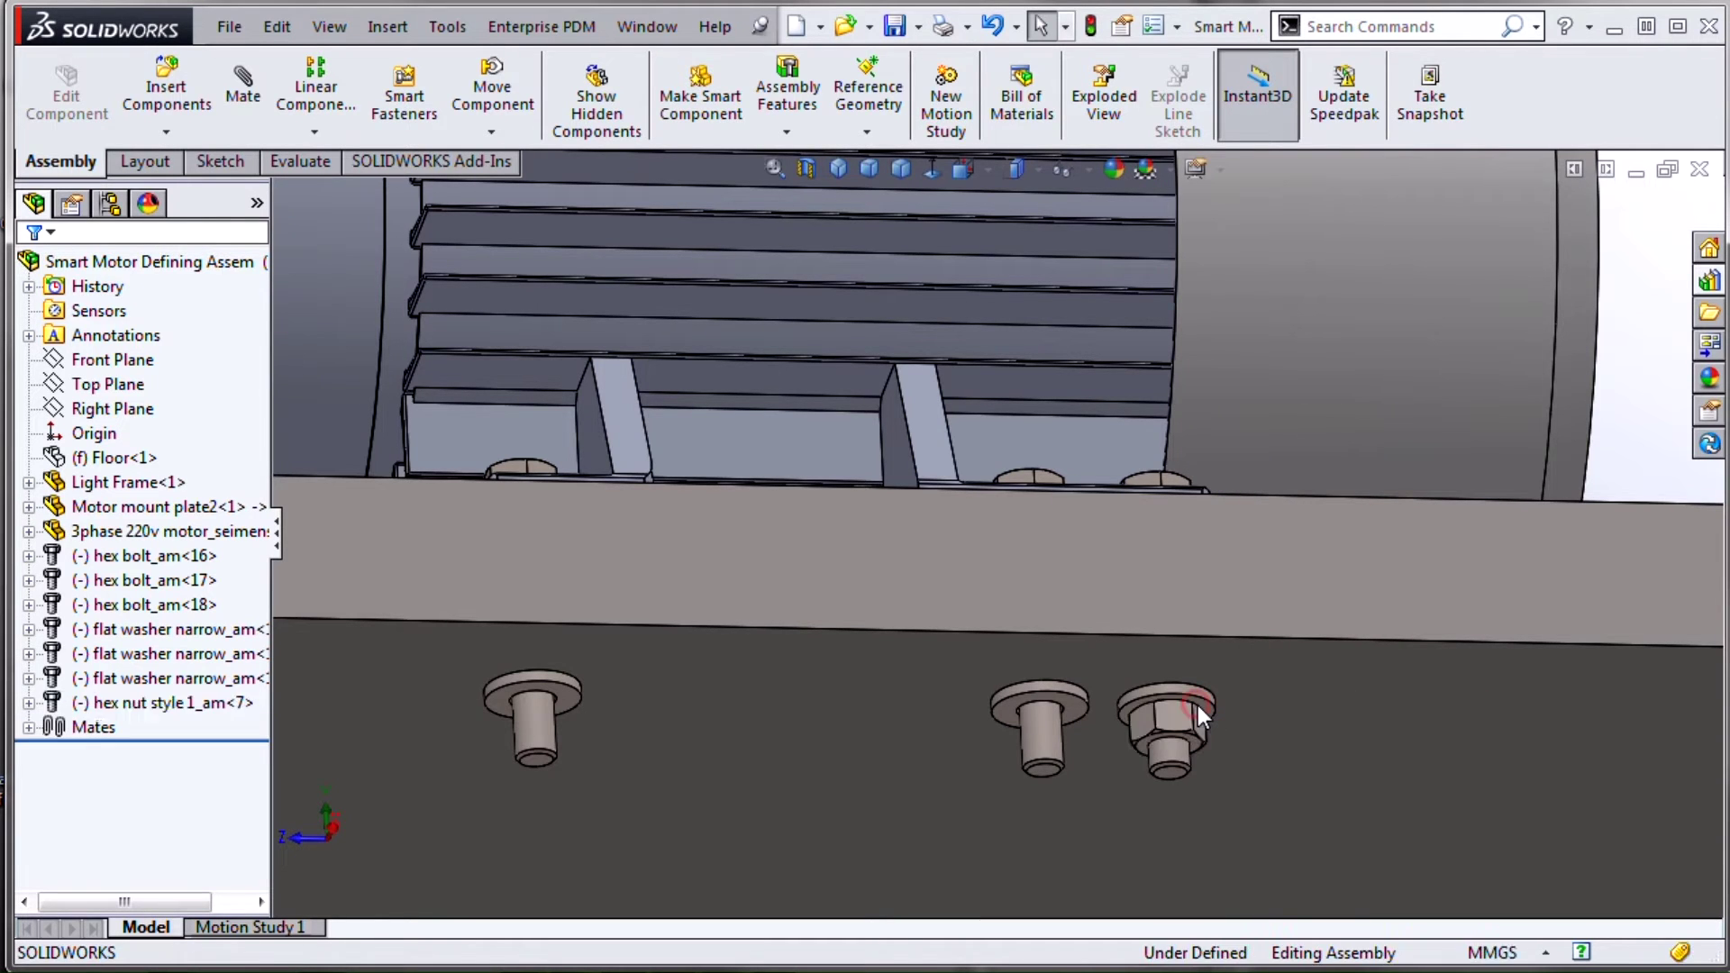
left_click(1307, 420)
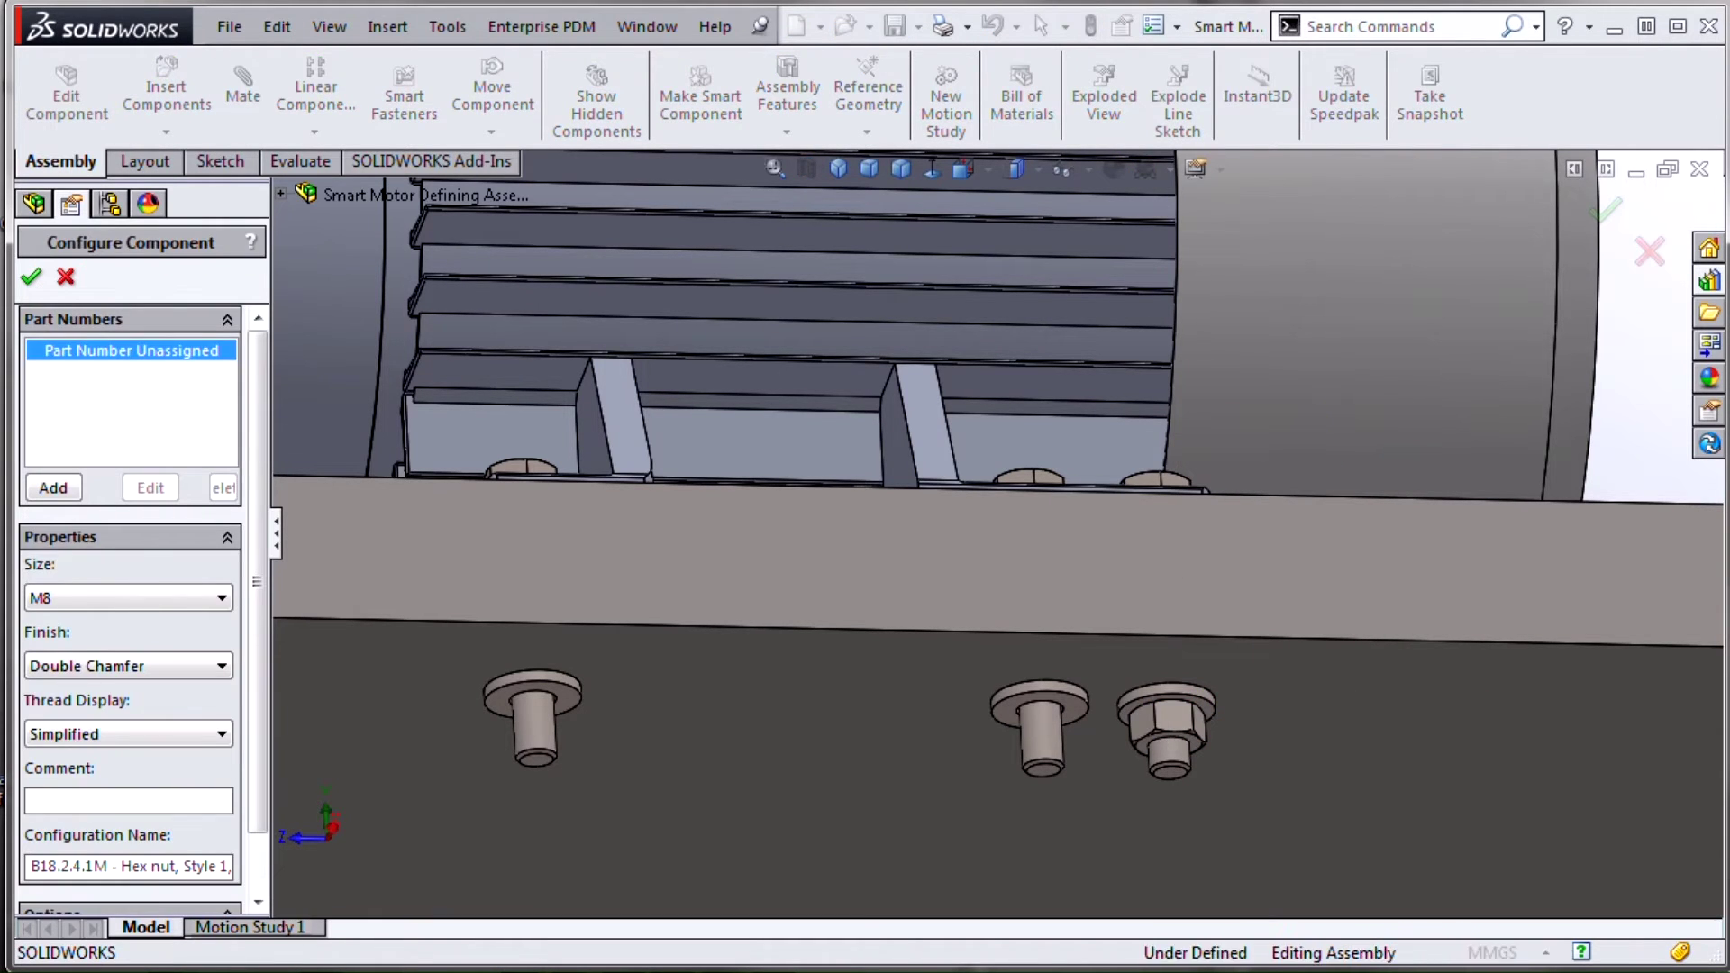
Place copies of the hex nut on the remaining two bolts beneath the mount plate
left_click(1082, 721)
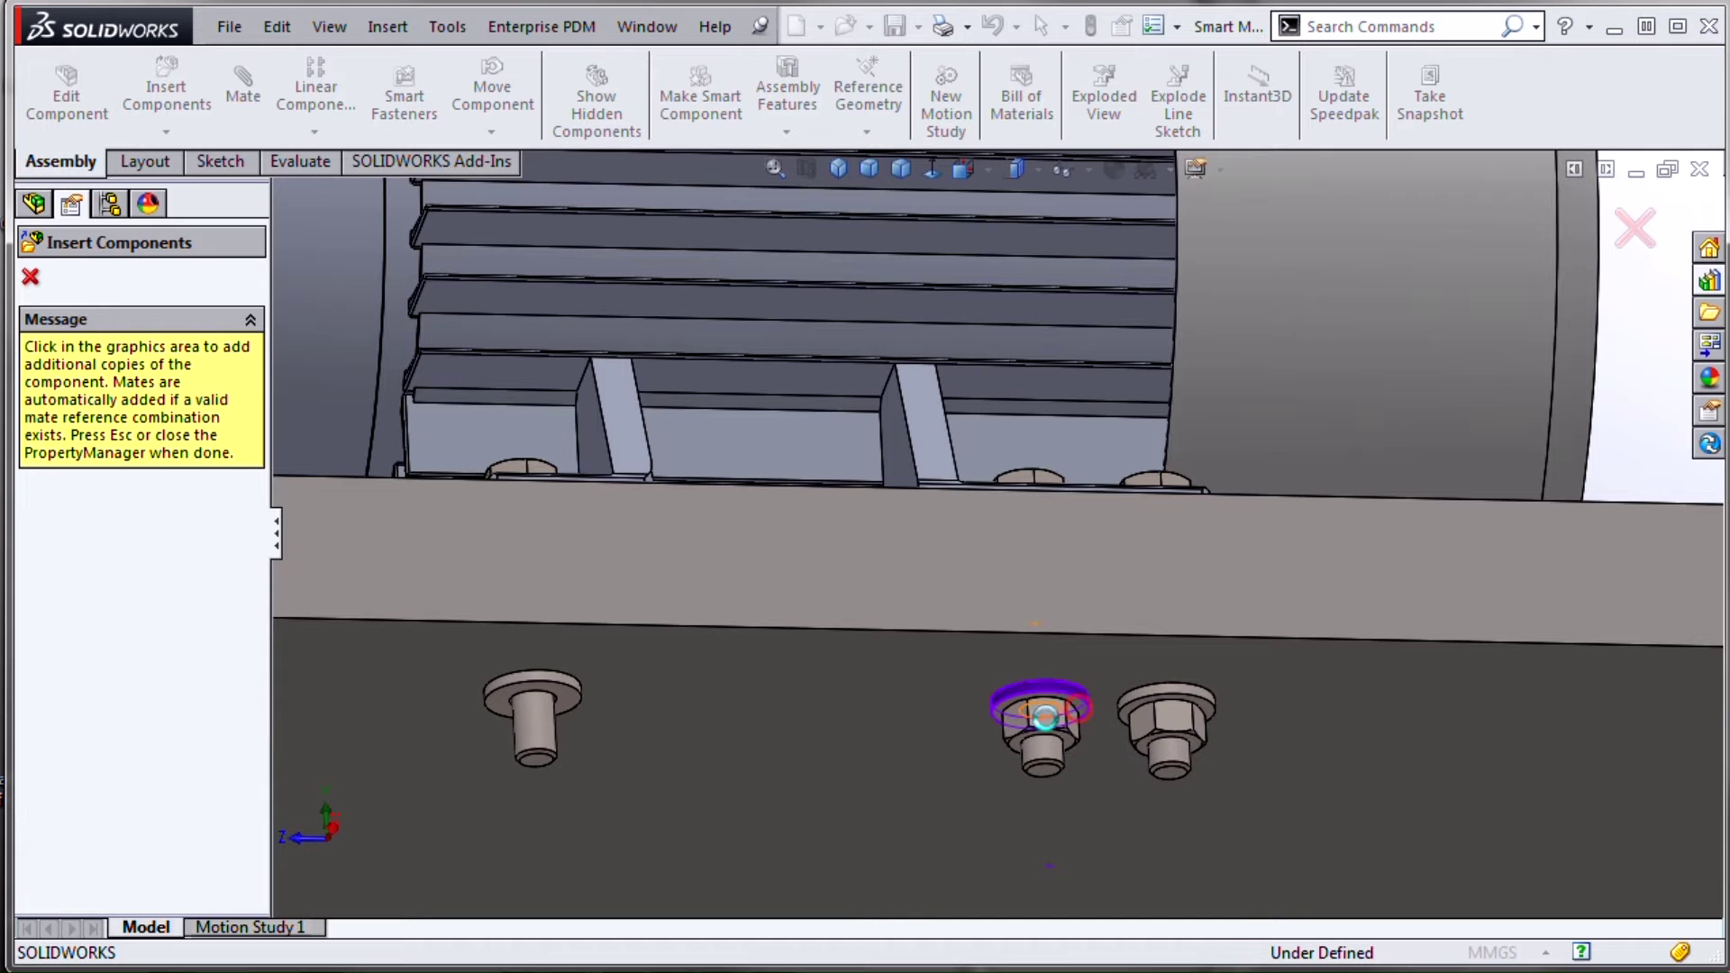
left_click(555, 689)
key("Escape")
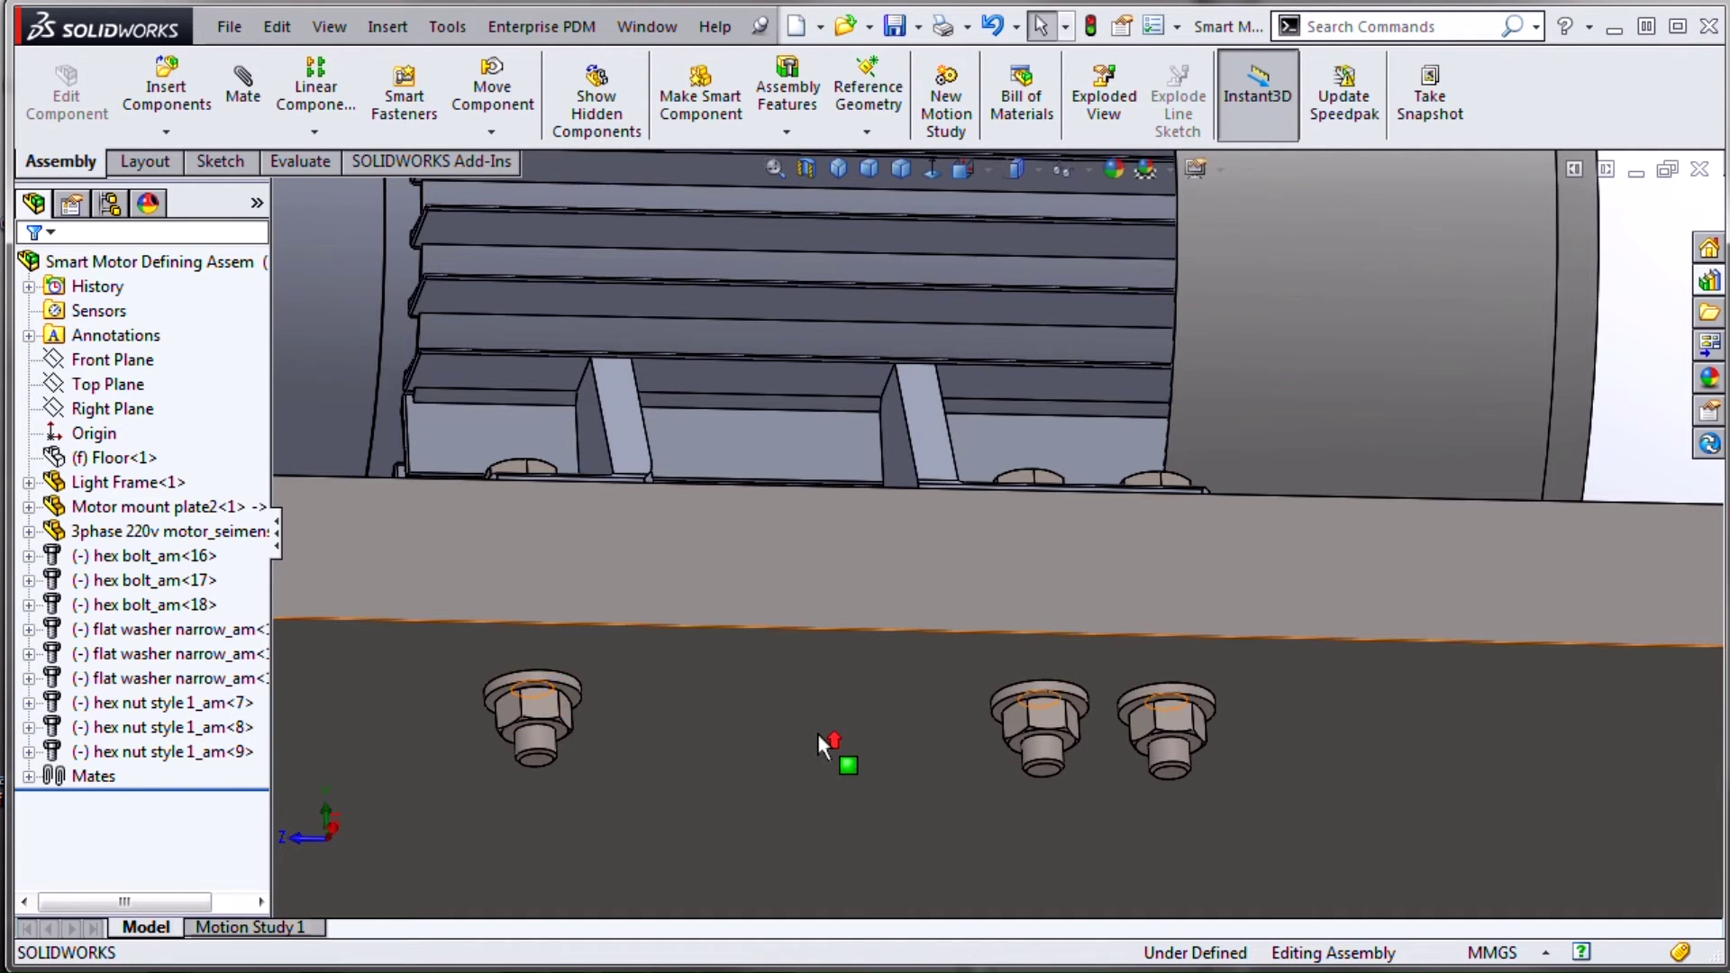
Start Make Smart Component and set the 3phase 220v motor as the smart component
scroll(817, 731, "up", 10)
middle_click_drag(809, 618, 863, 789)
middle_click_drag(1043, 784, 792, 792)
scroll(834, 757, "down", 3)
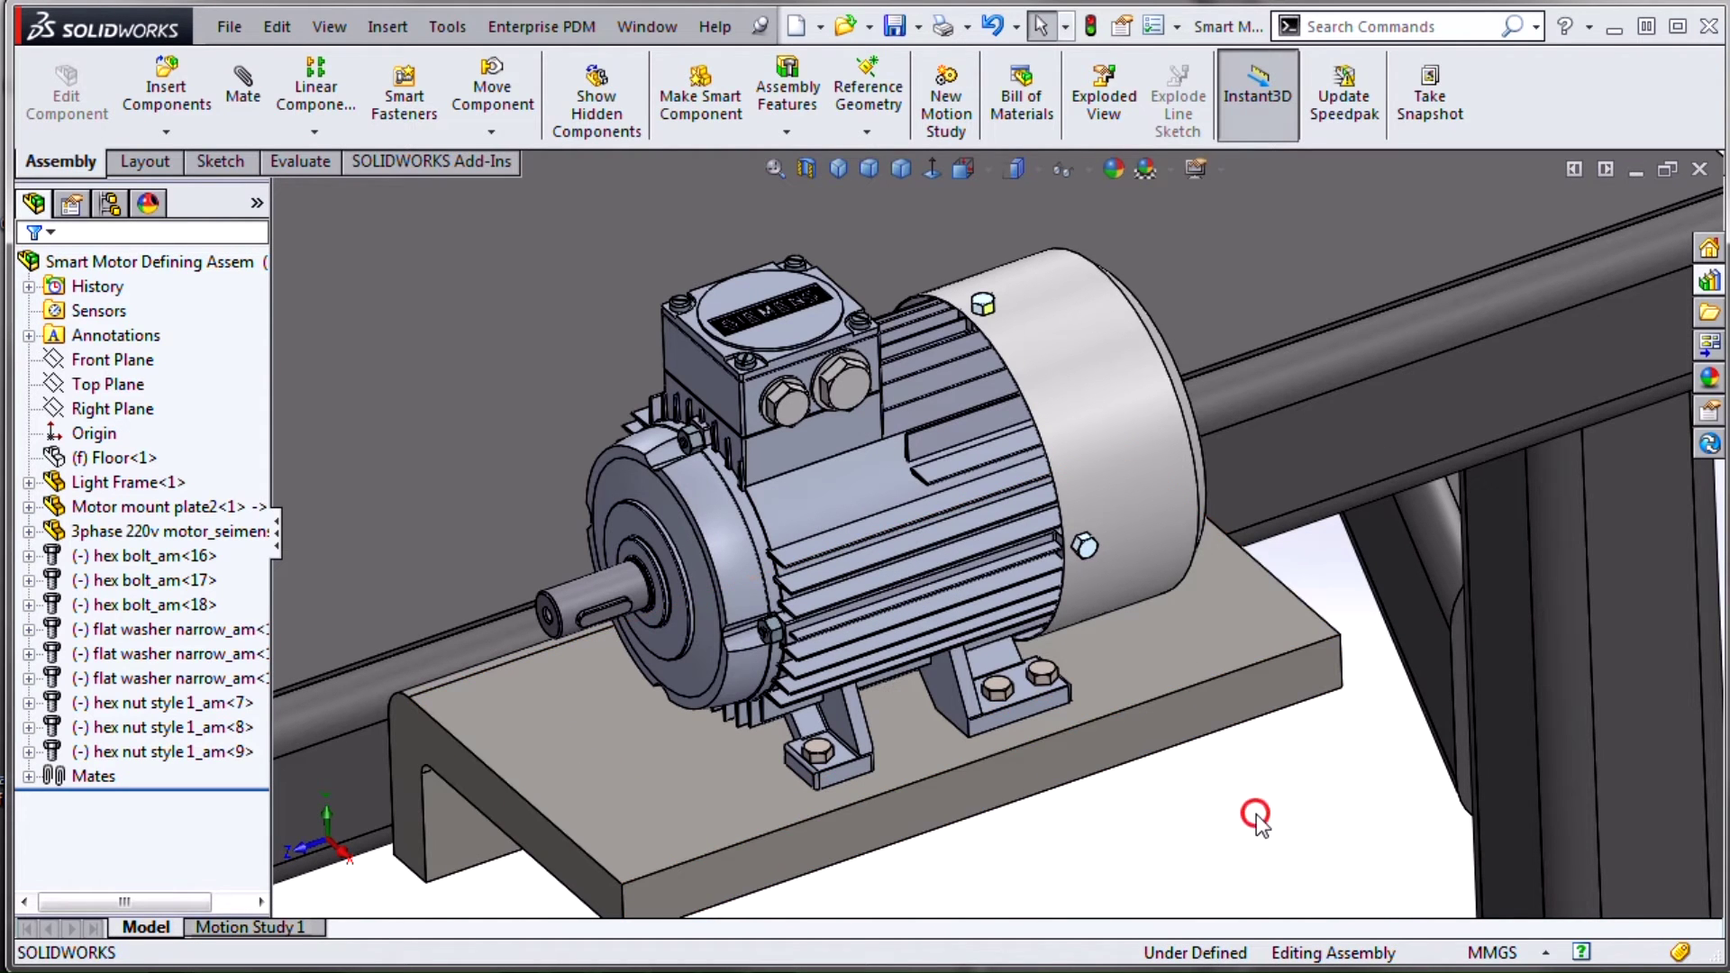
left_click(719, 113)
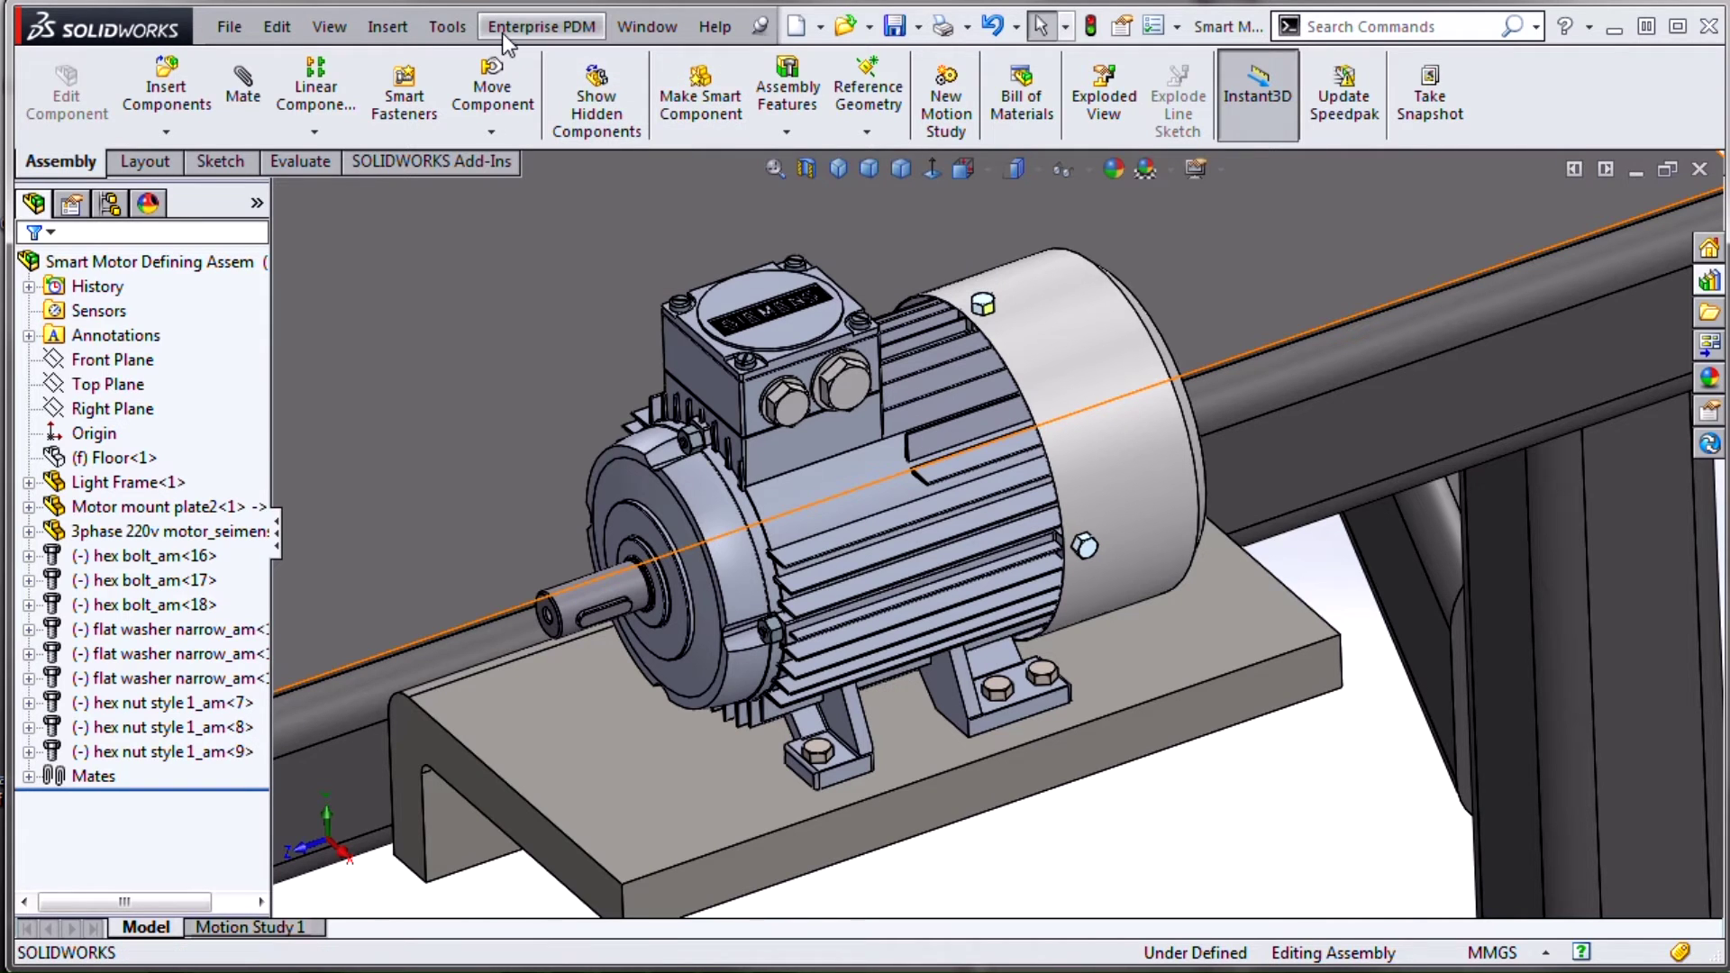
left_click(447, 27)
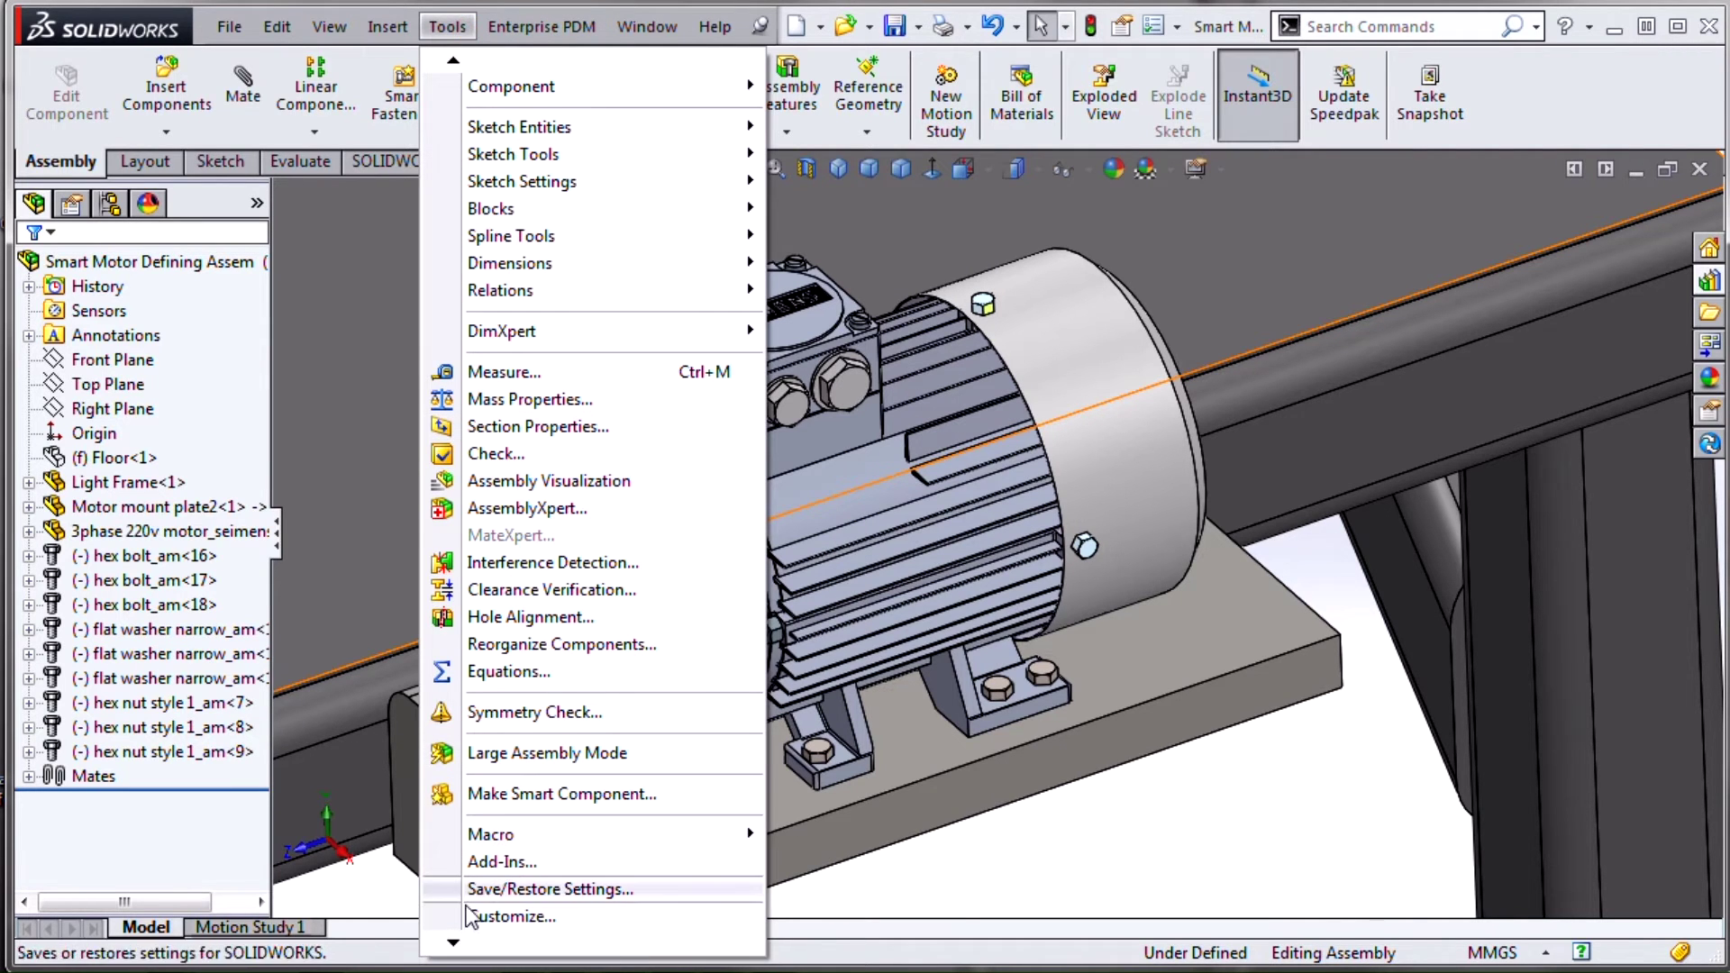
left_click(453, 943)
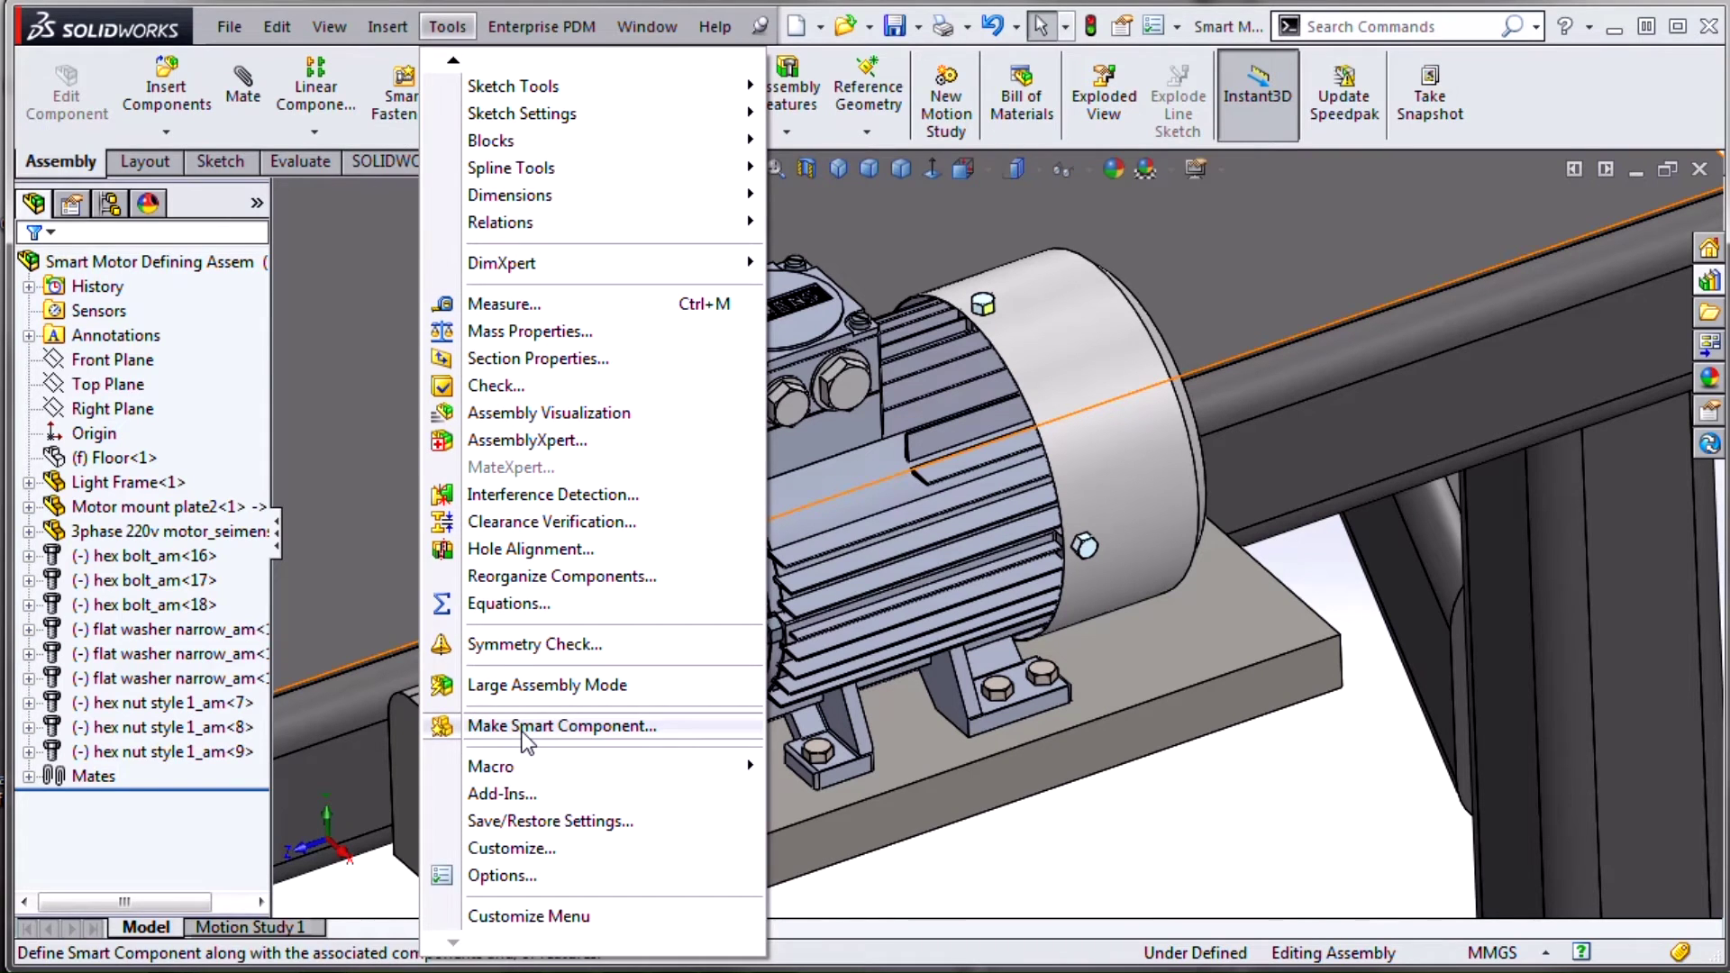
left_click(524, 728)
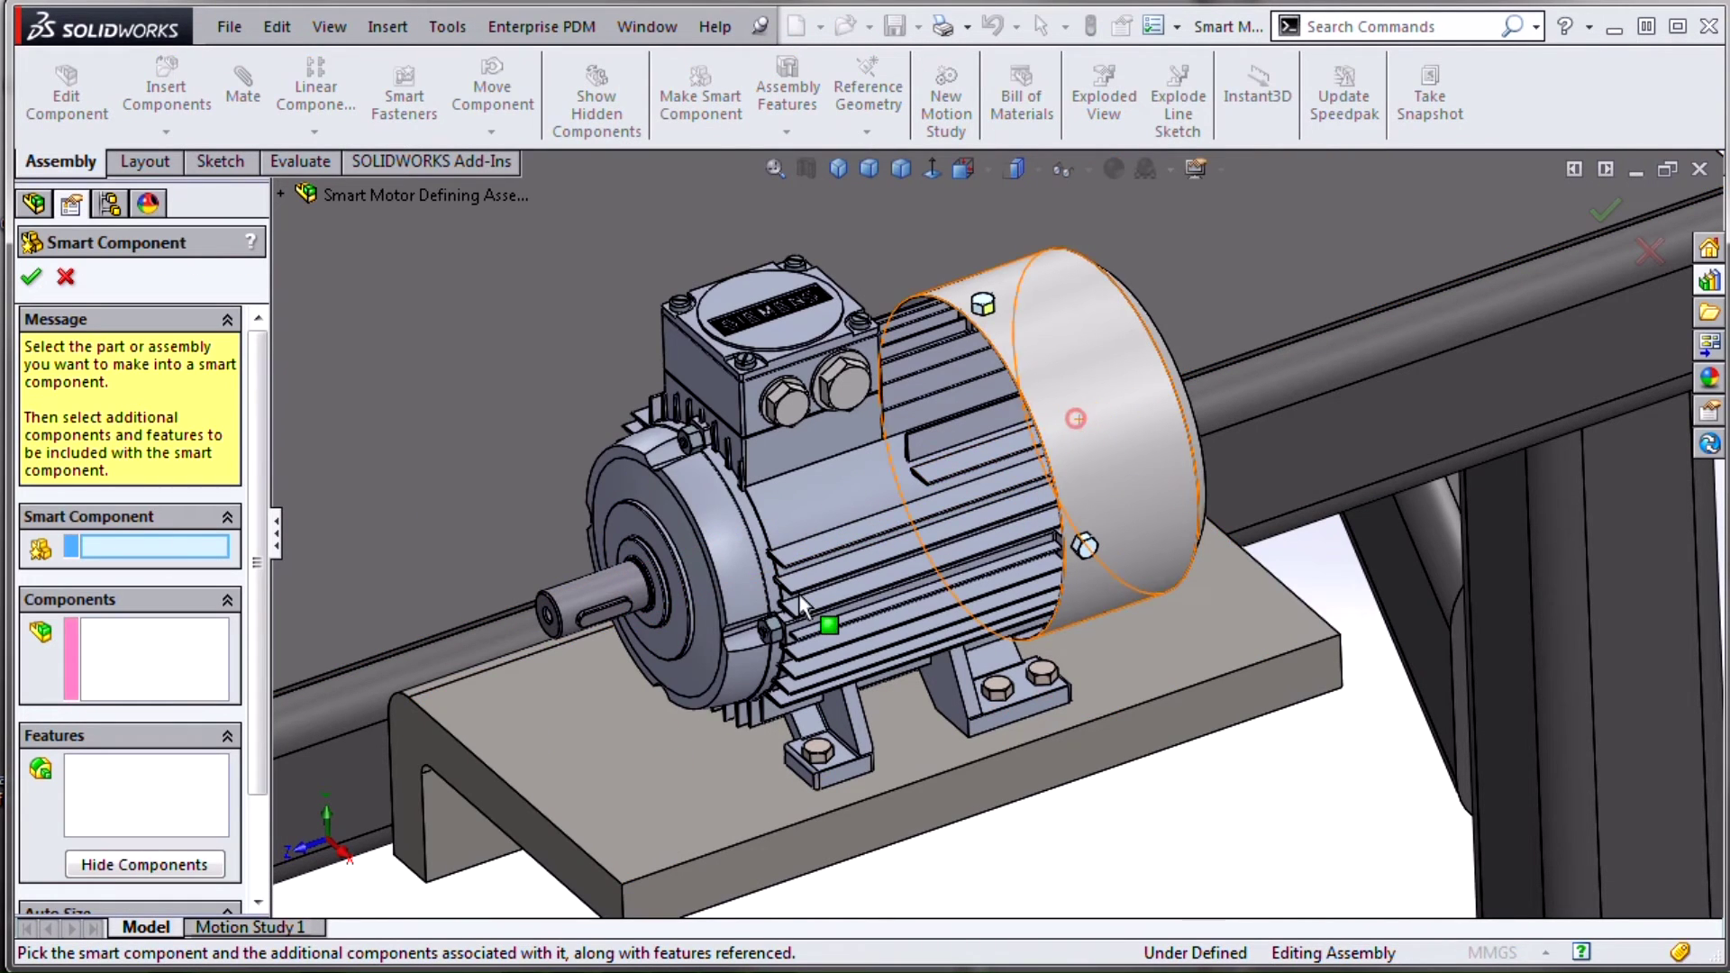
left_click(1157, 519)
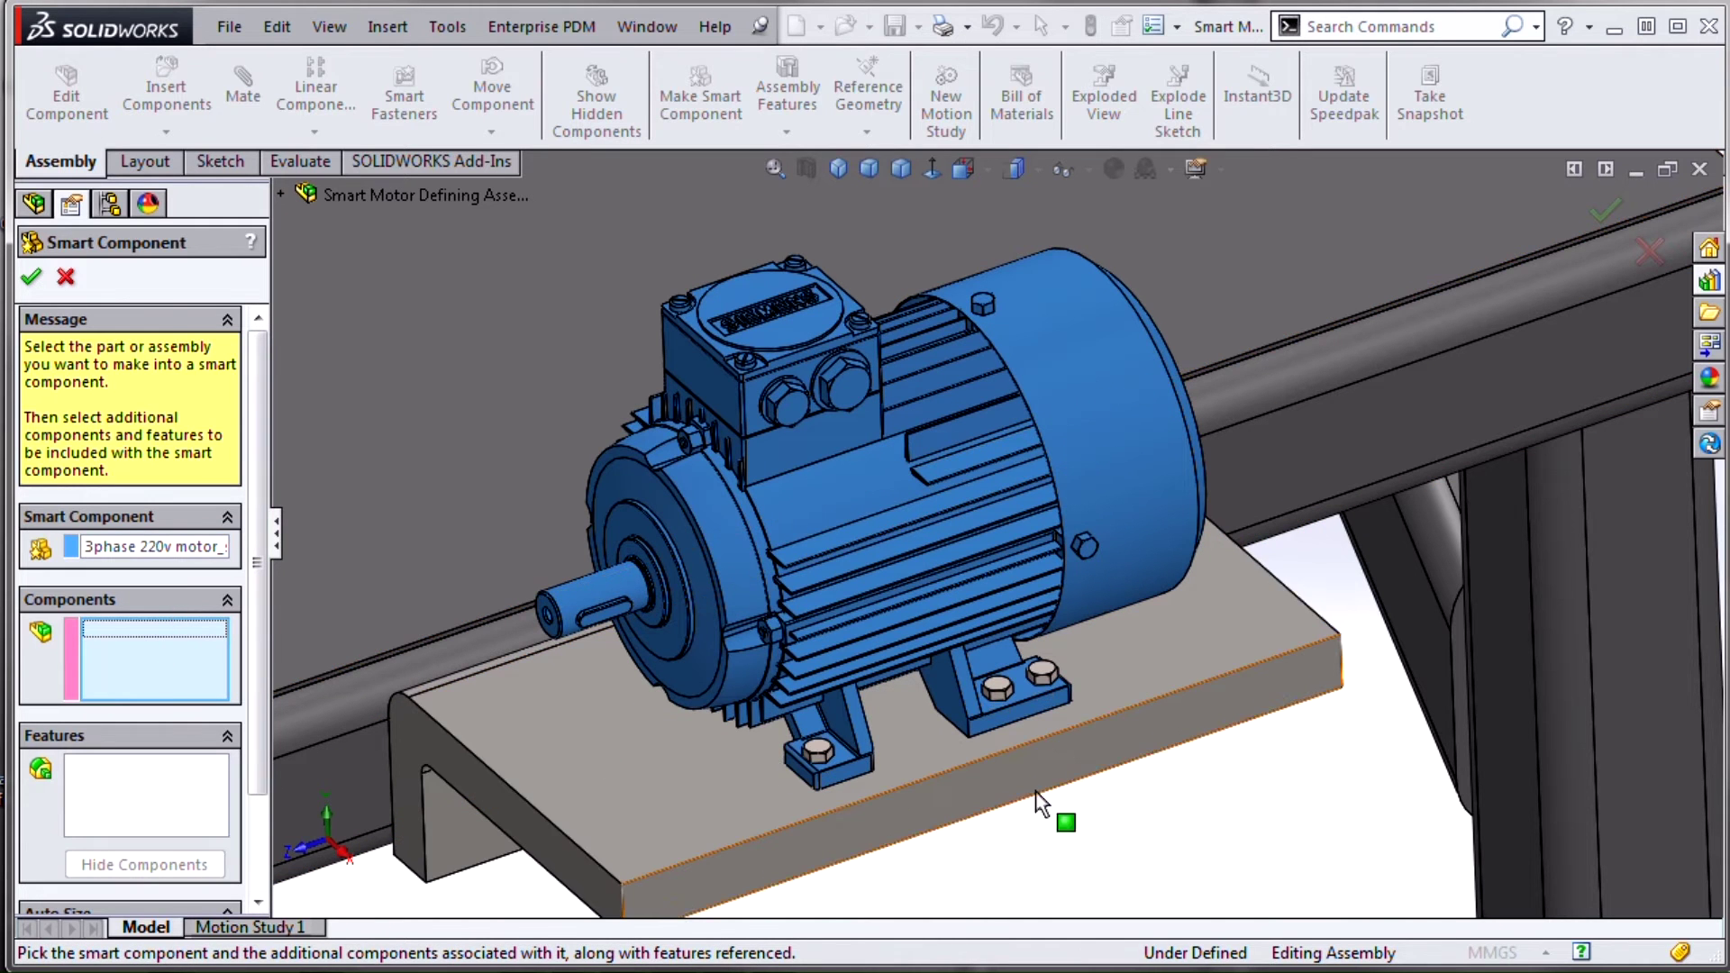
Include the three hex bolts in the motor's feet among the smart component's associated components
scroll(1045, 793, "down", 3)
left_click(1032, 628)
scroll(901, 672, "up", 2)
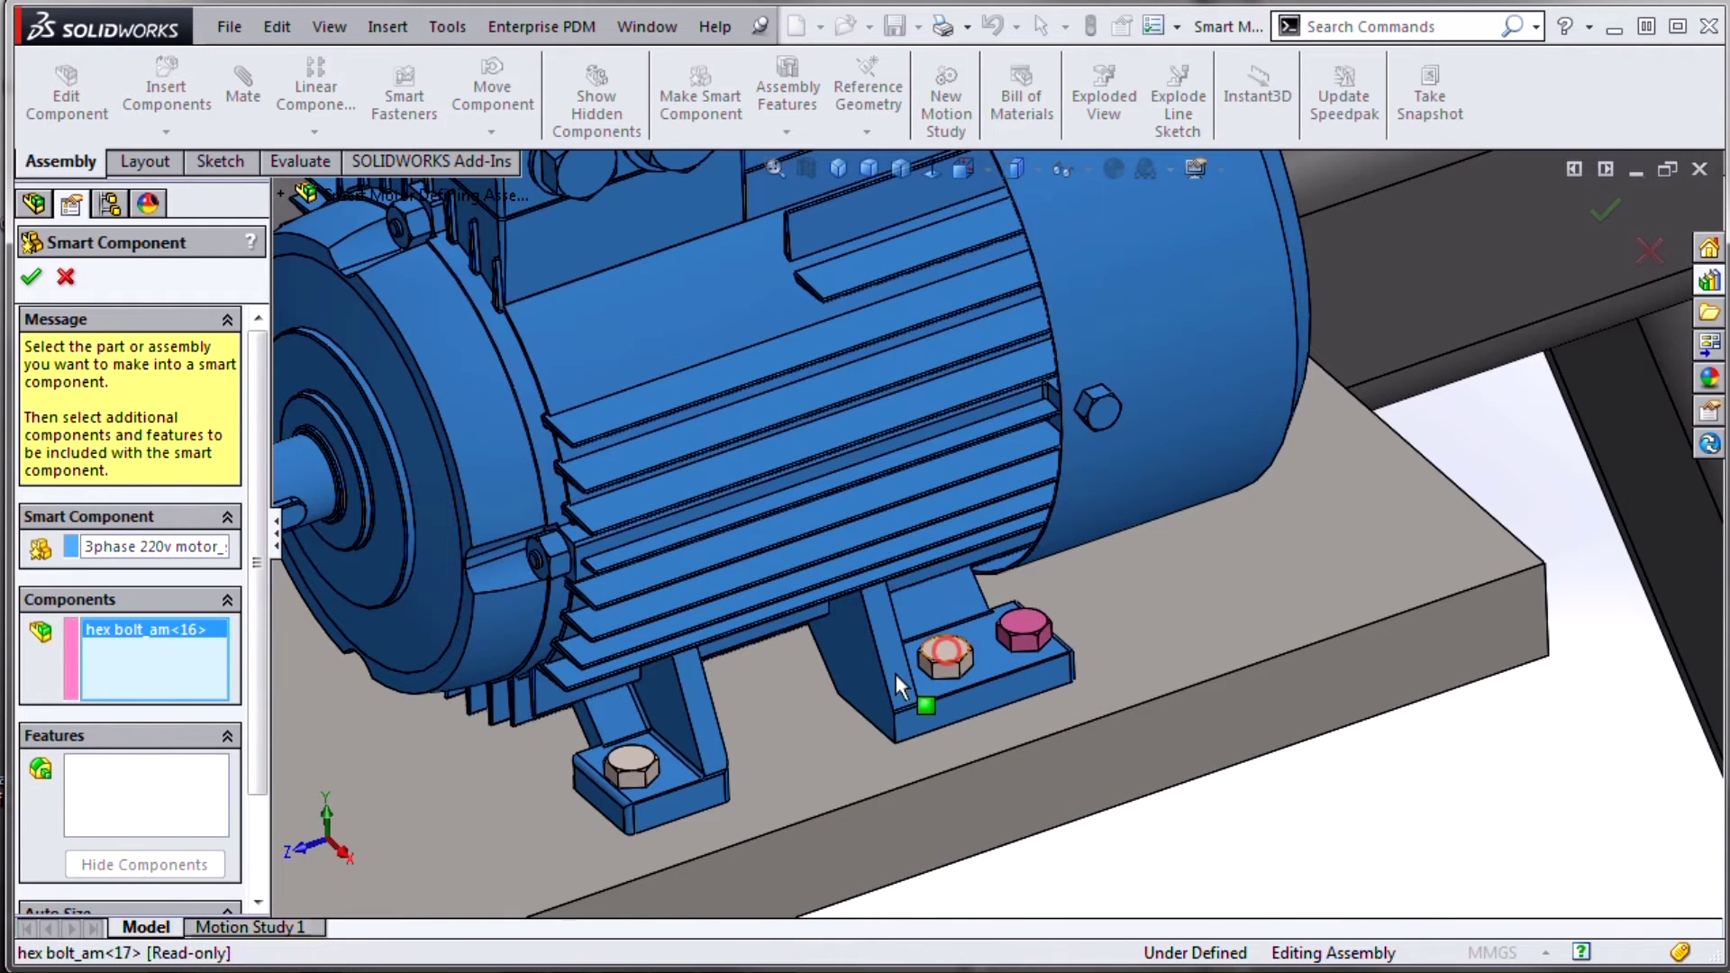
left_click(933, 630)
left_click(622, 764)
Include the three flat washers and three hex nuts beneath the mount plate among the smart component's associated components
scroll(932, 800, "up", 2)
middle_click_drag(937, 806, 927, 406)
scroll(927, 814, "down", 3)
scroll(588, 570, "down", 3)
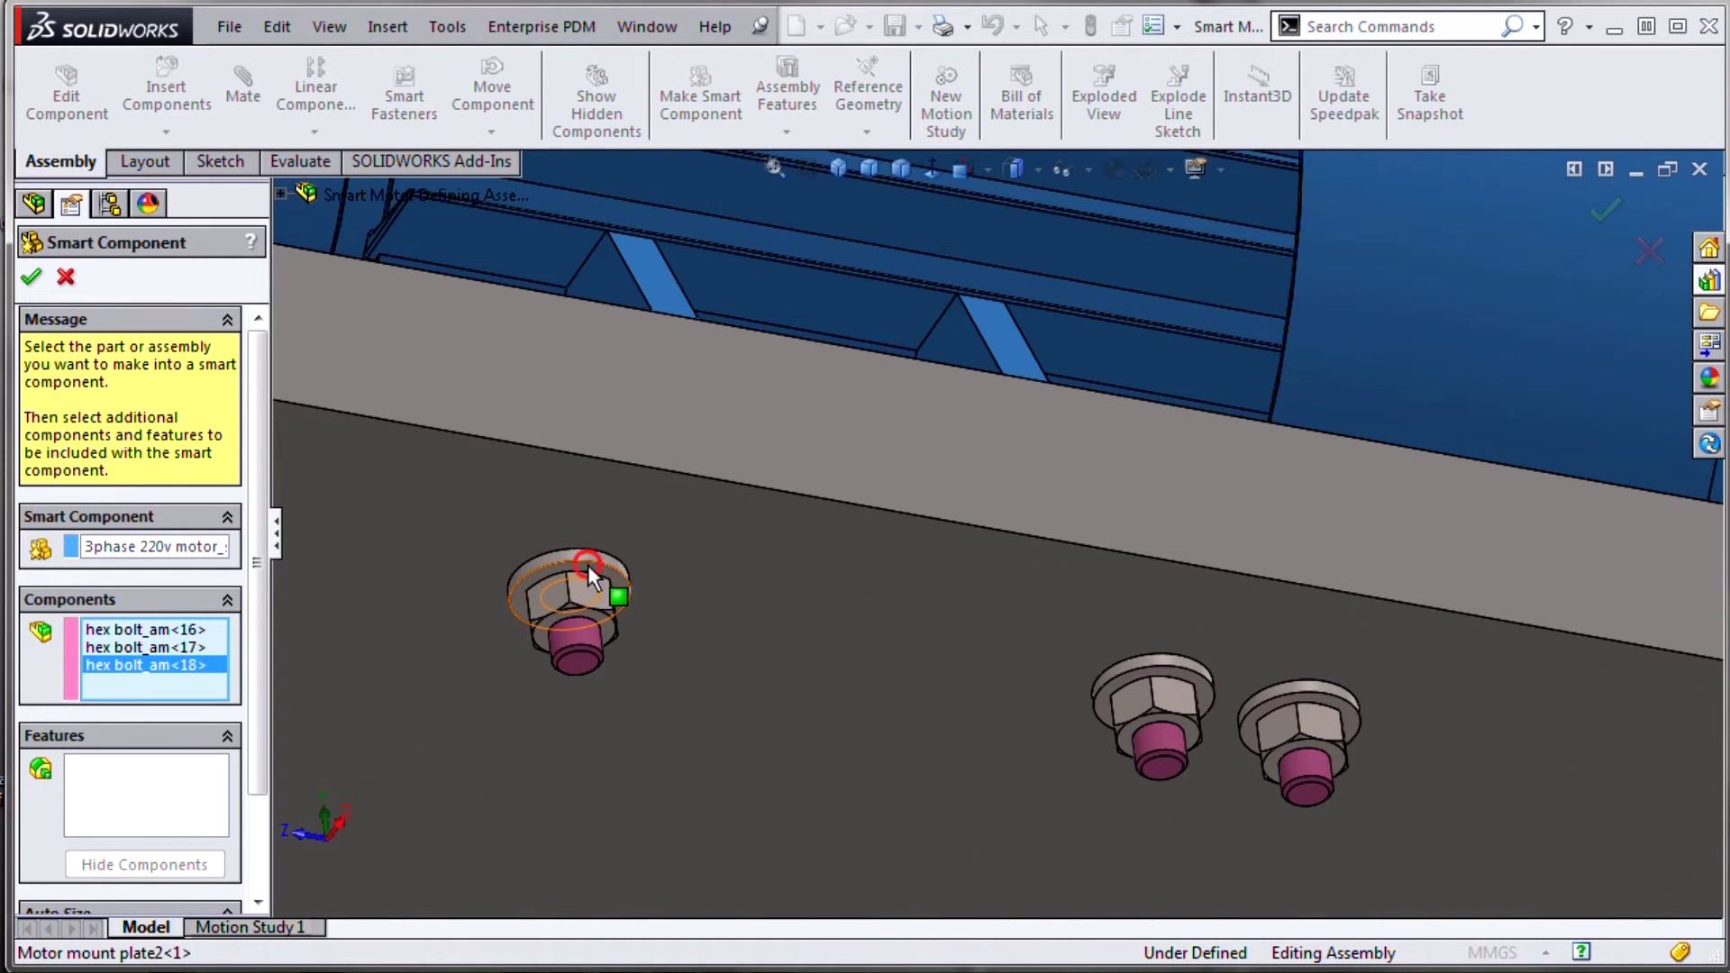
left_click(587, 567)
left_click(1149, 682)
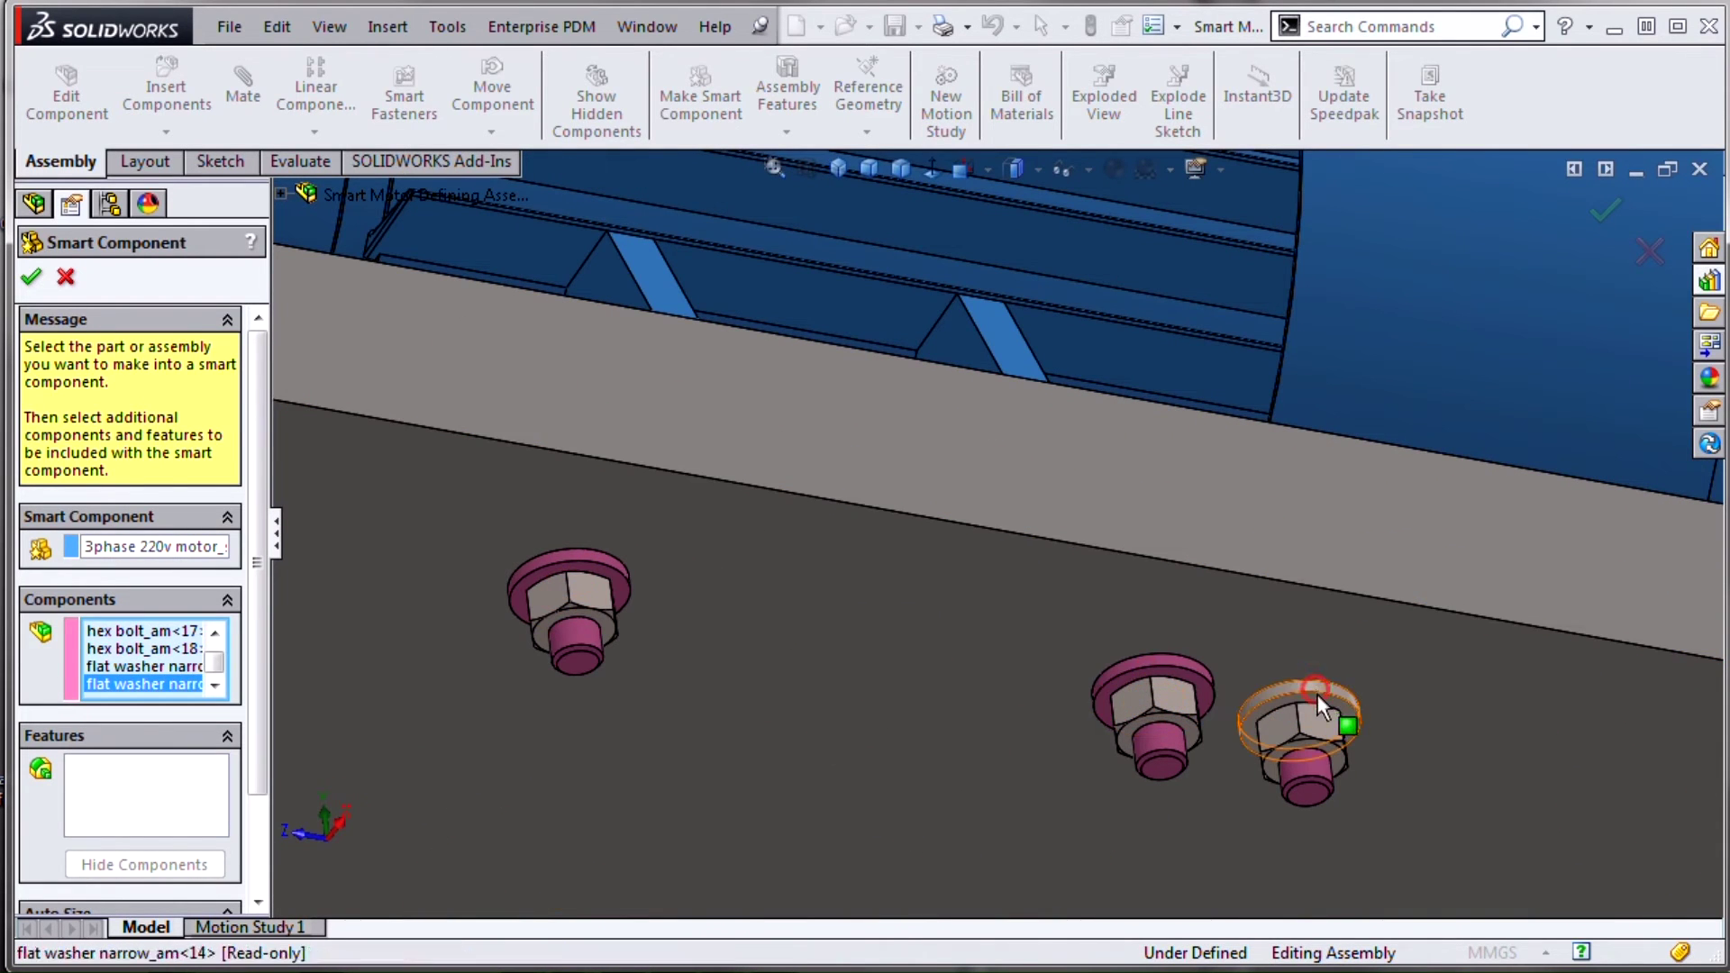
left_click(1311, 694)
left_click(1262, 736)
left_click(1167, 701)
left_click(607, 592)
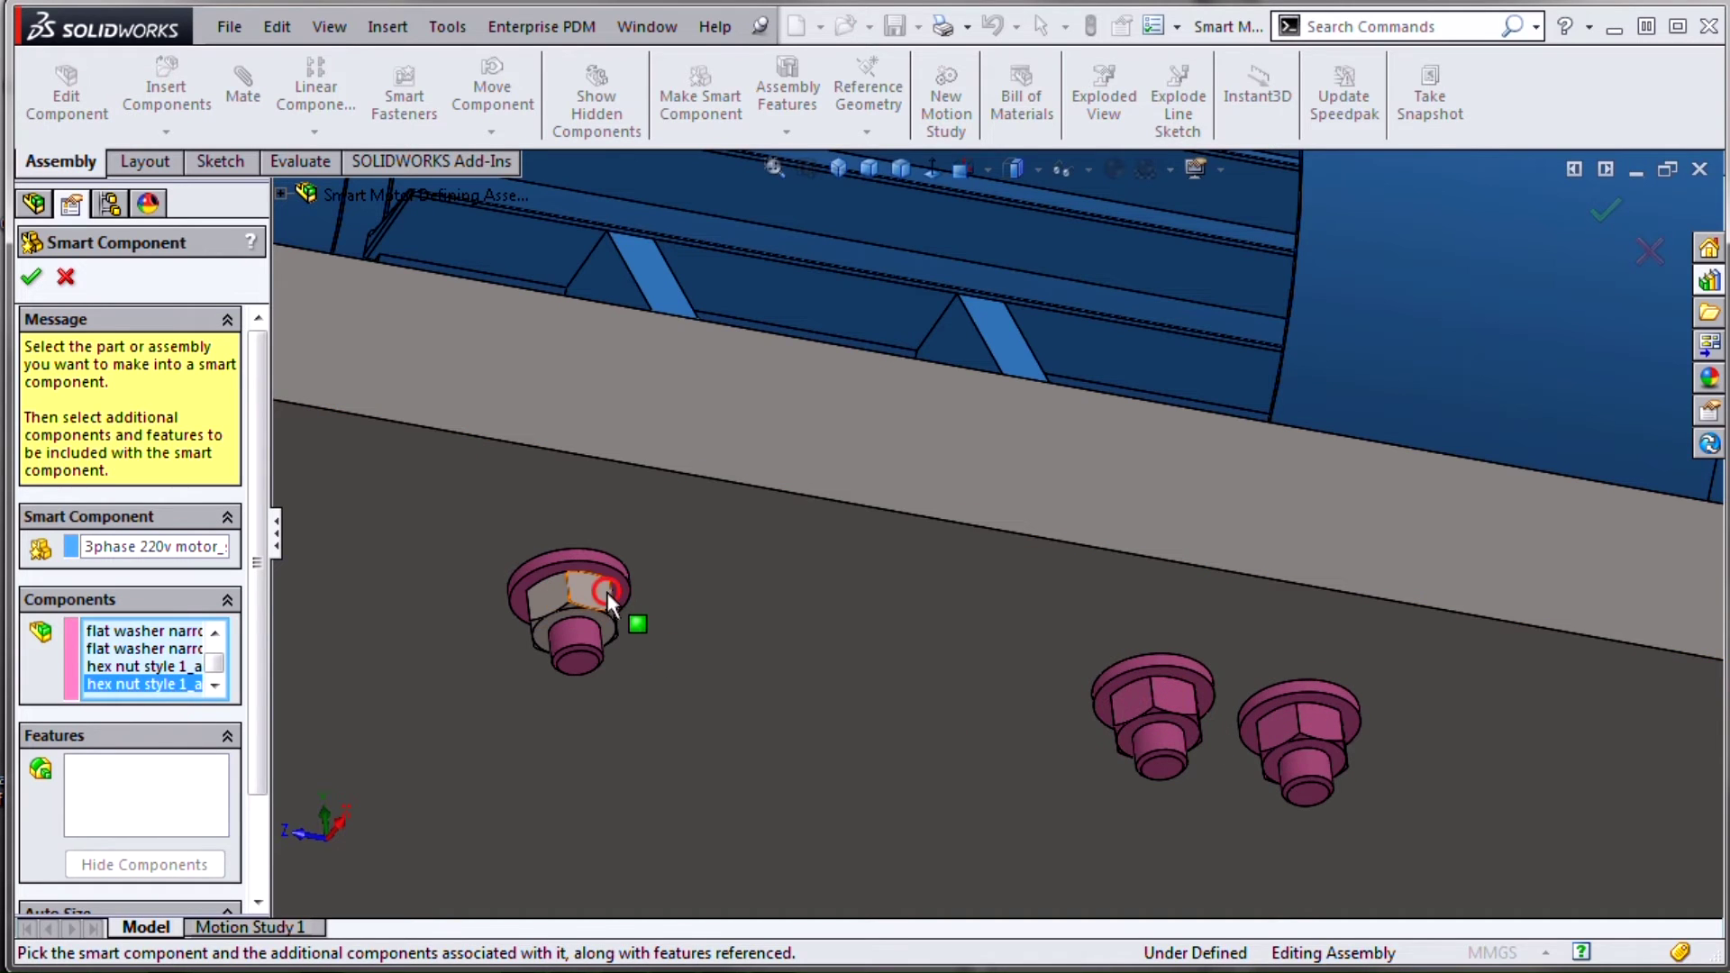
Add the mount plate's bolt-hole cut to the smart component's features and accept the definition
left_click(149, 784)
left_click(561, 588)
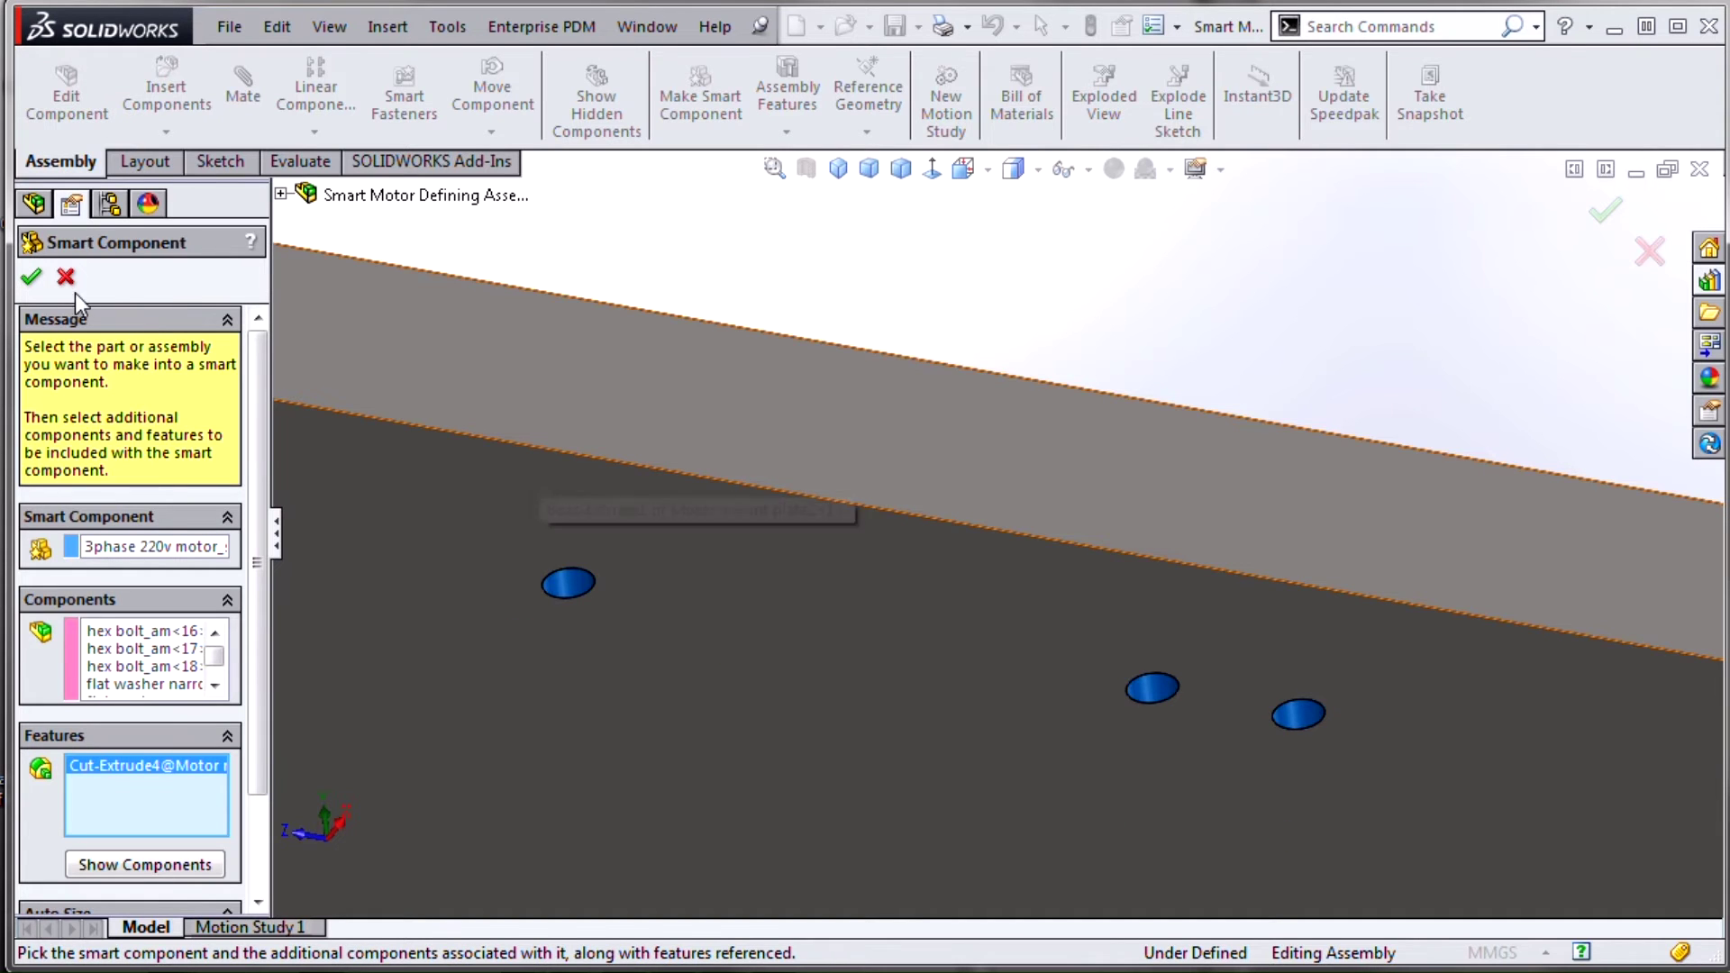
left_click(32, 281)
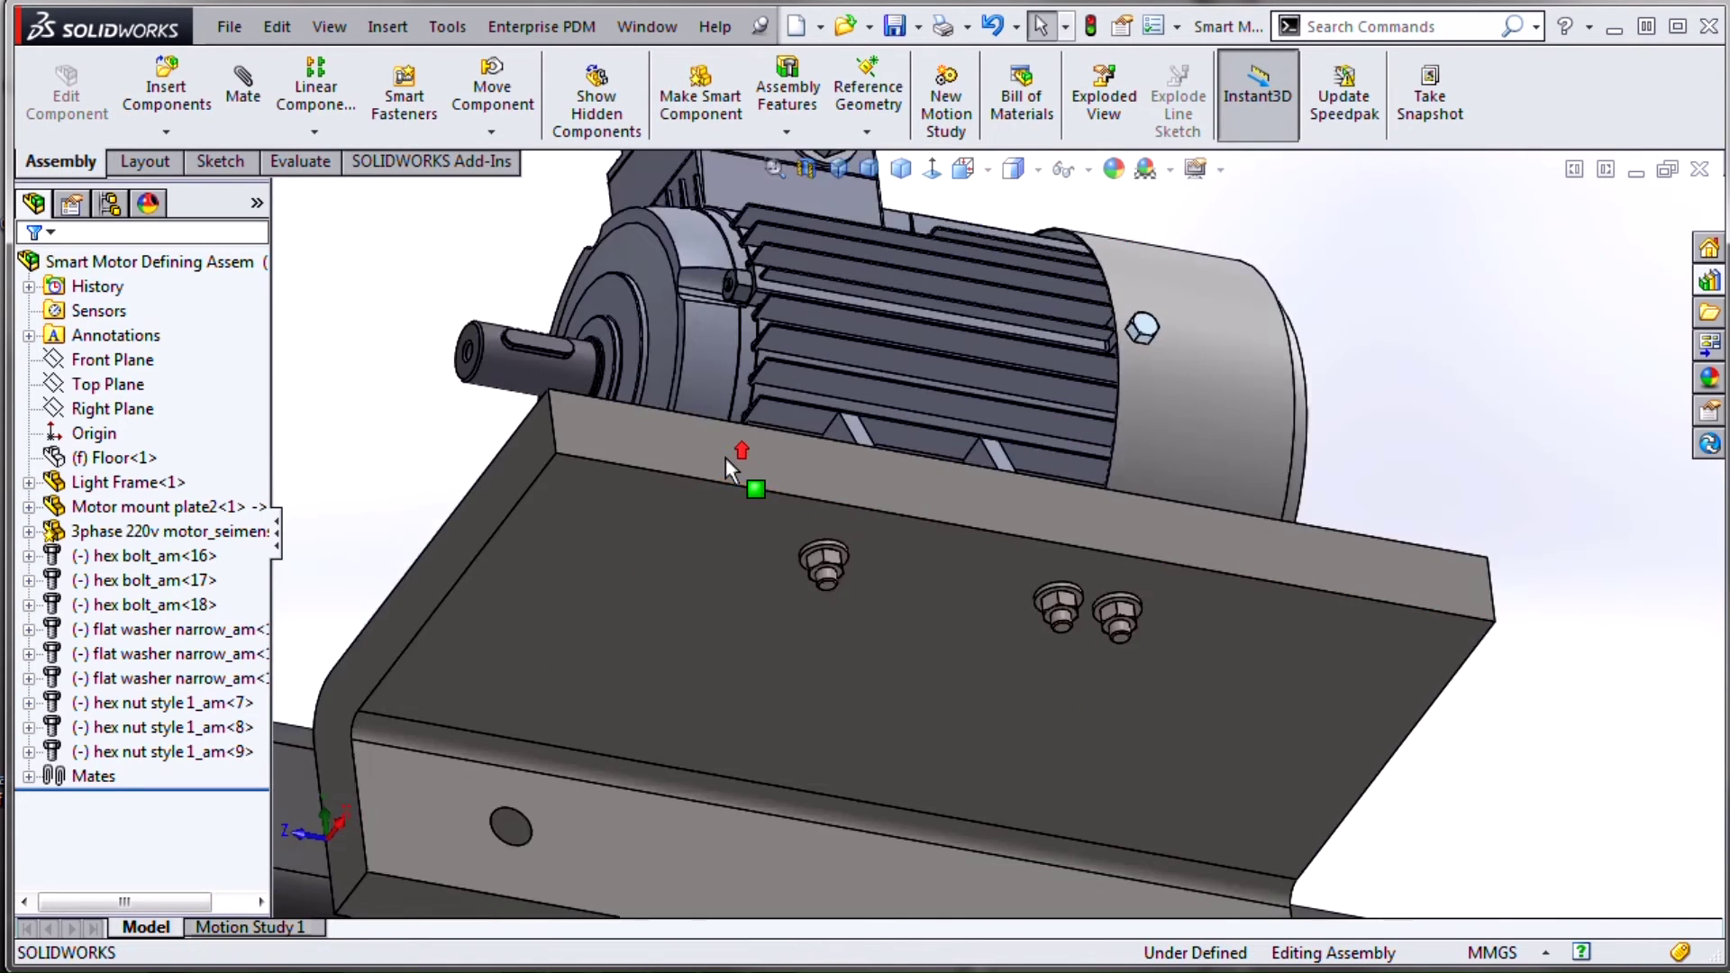
Open the 3phase 220v motor part from the assembly in its own window
scroll(730, 468, "down", 5)
middle_click_drag(753, 382, 791, 760)
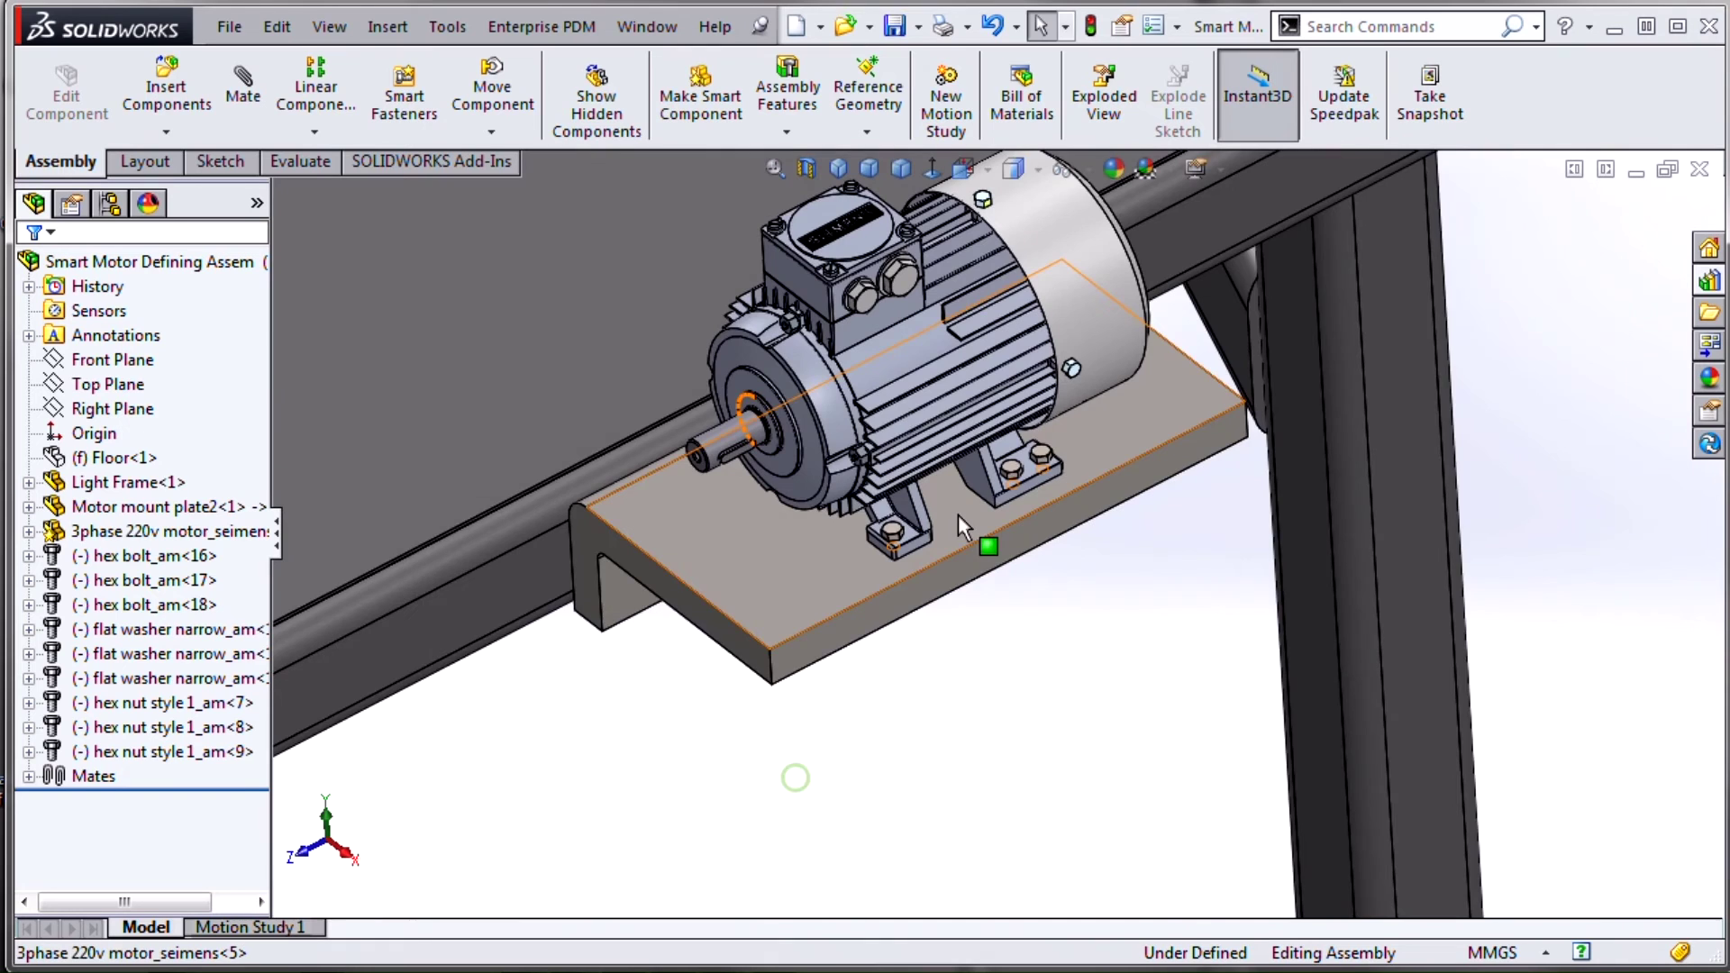
middle_click_drag(963, 522, 946, 648)
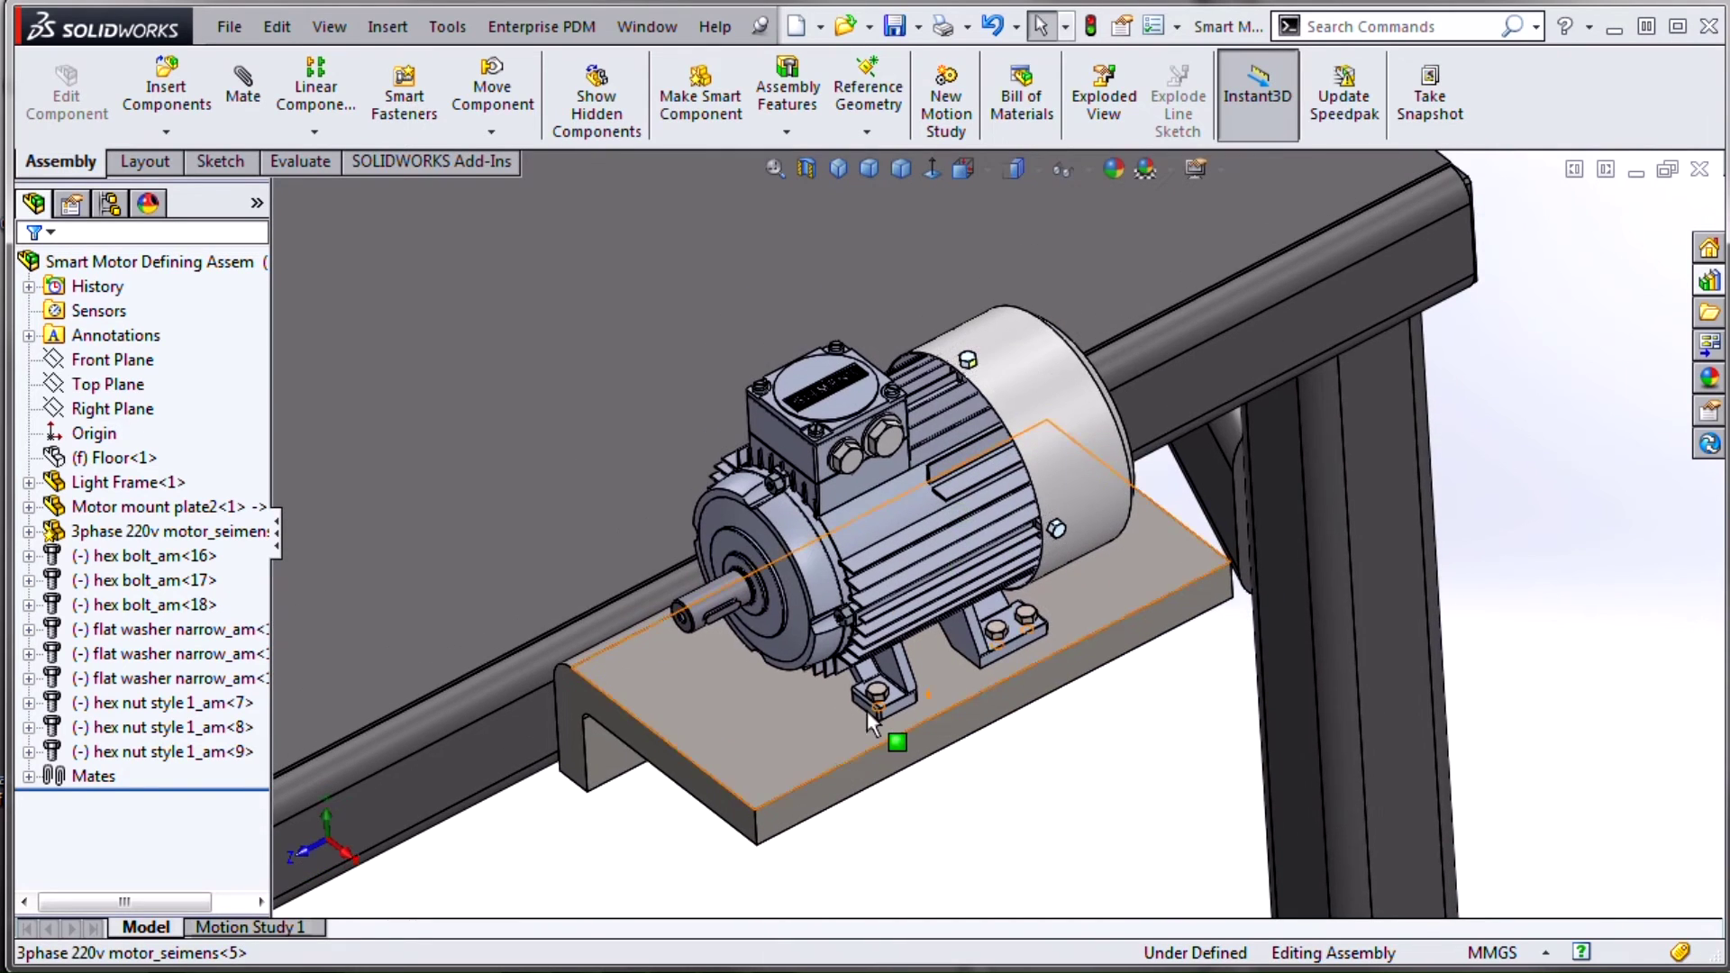
left_click(56, 536)
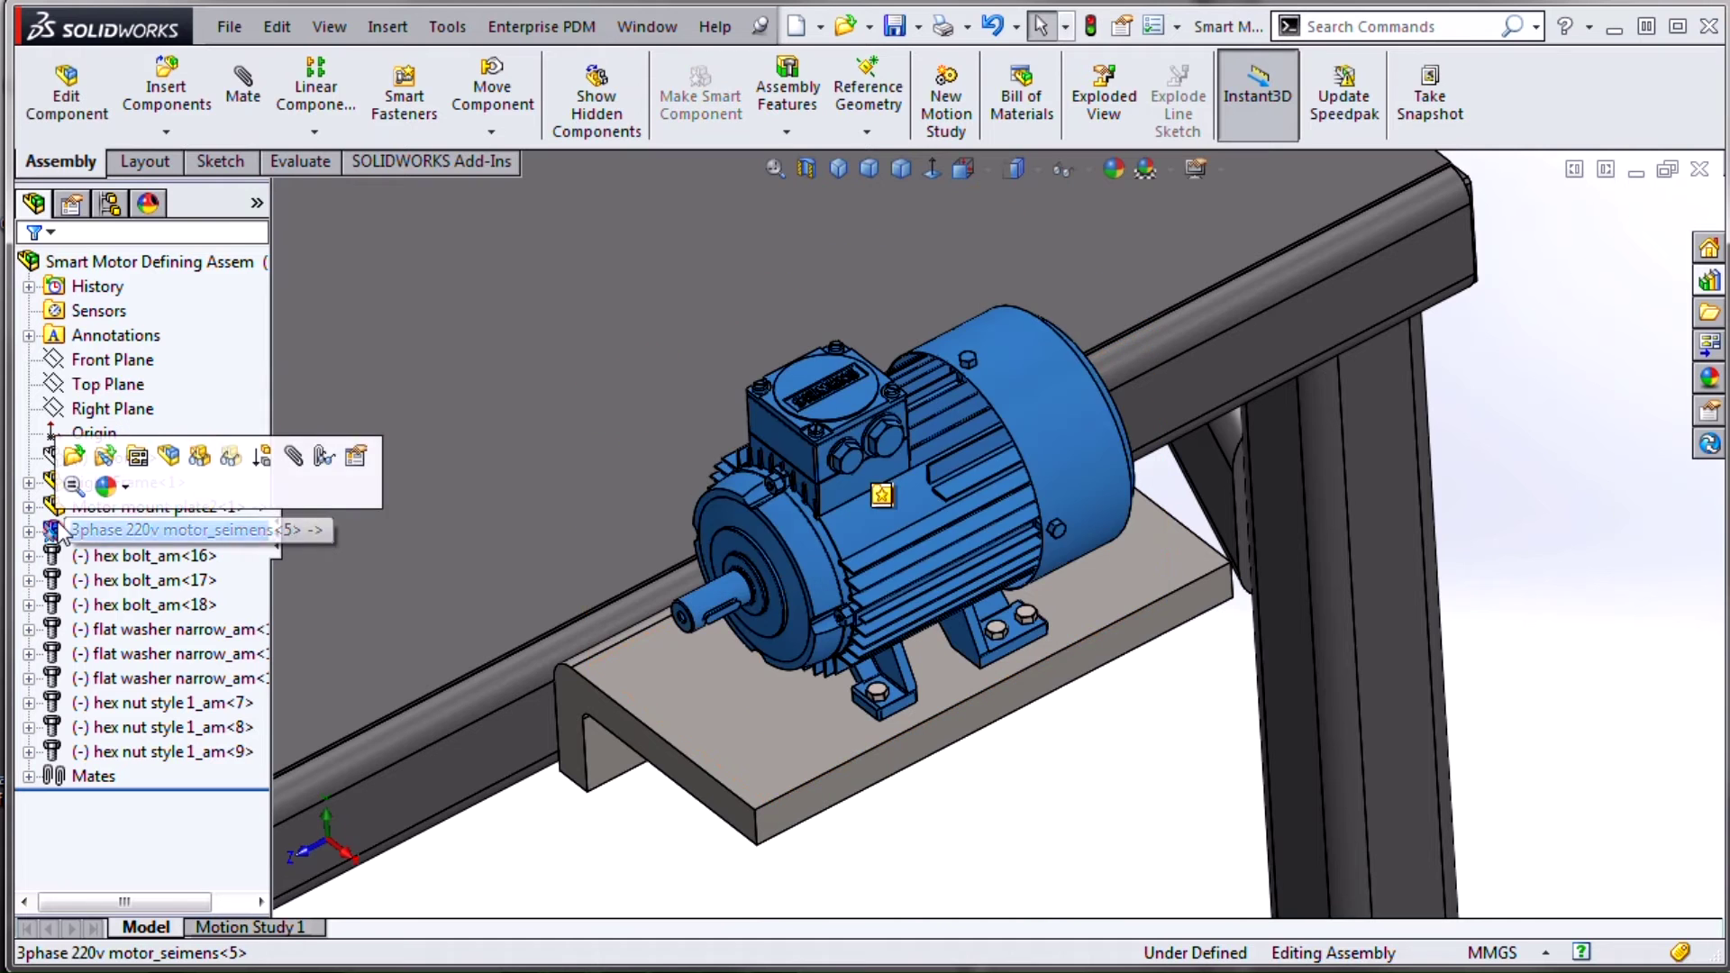
left_click(70, 472)
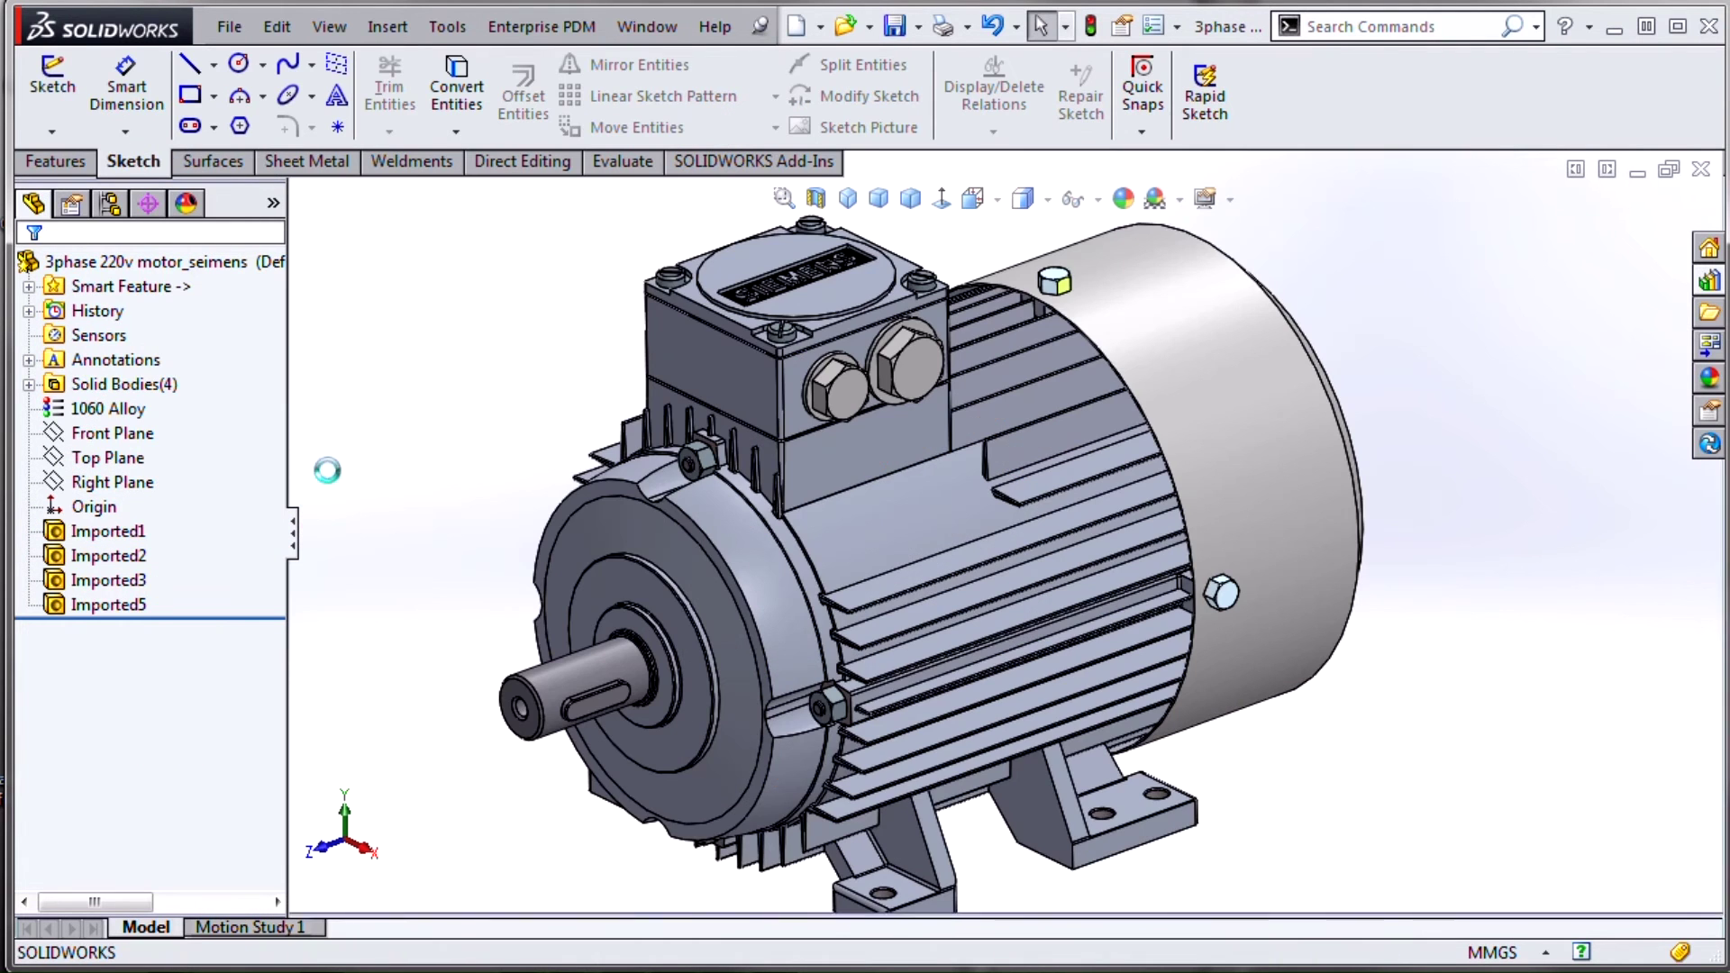
Examine the motor's Smart Feature folder, including its Features, Components and References
left_click(123, 284)
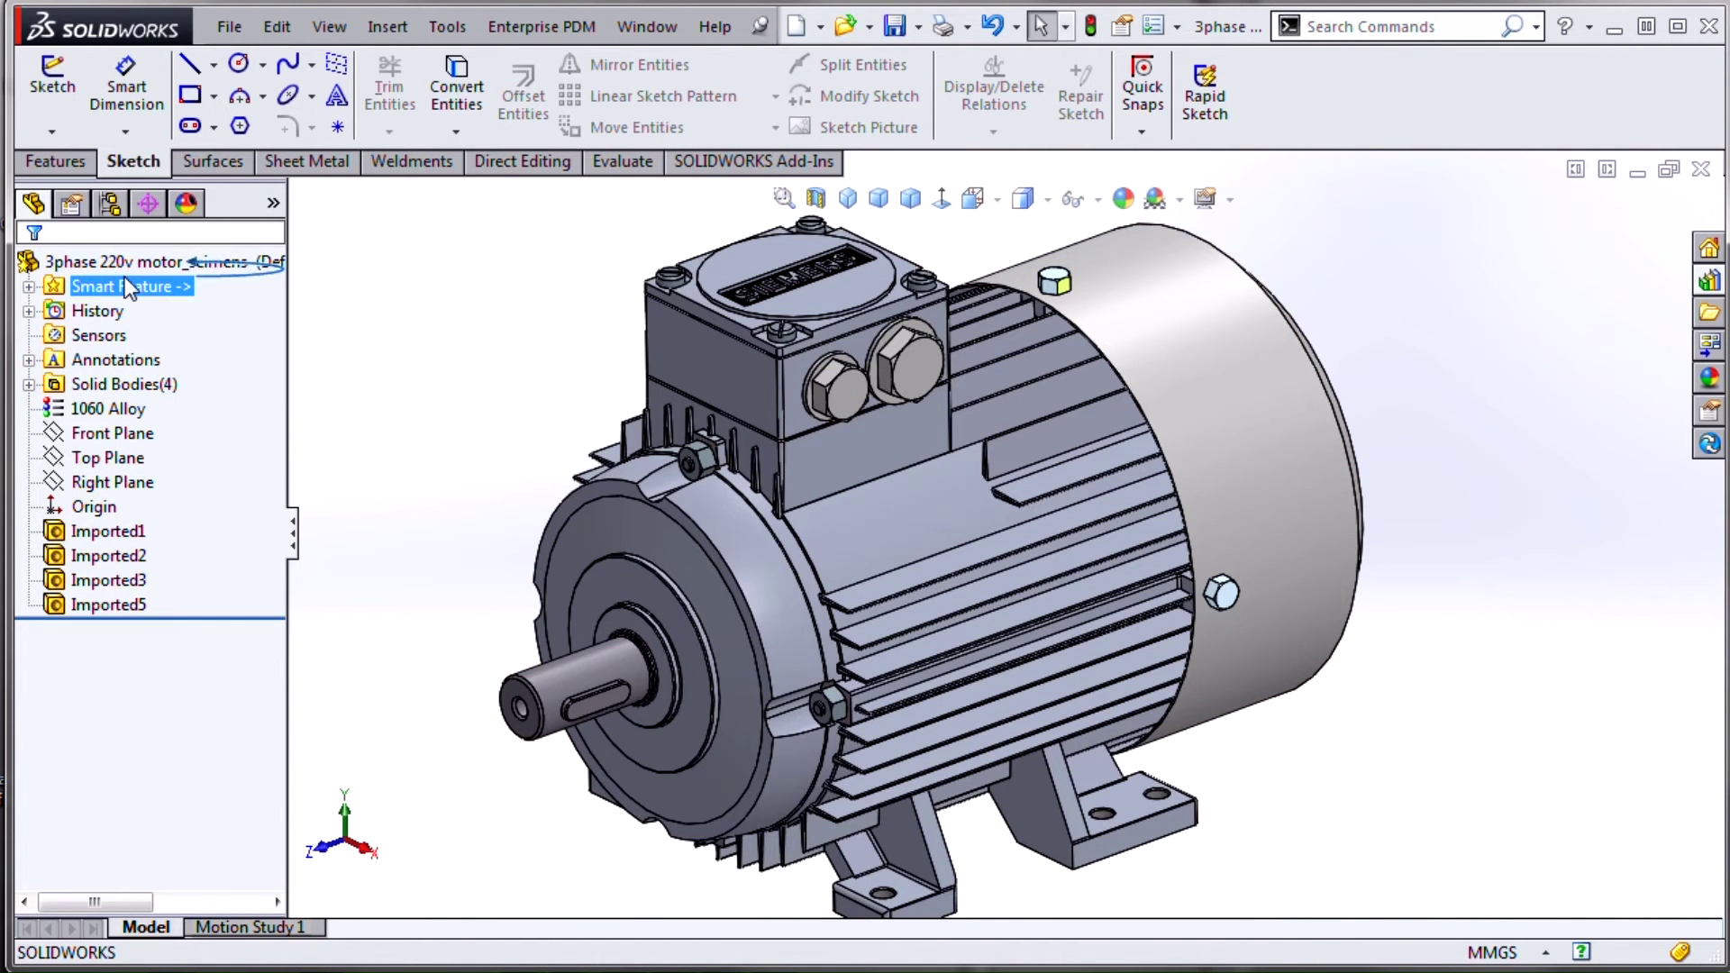
left_click(29, 285)
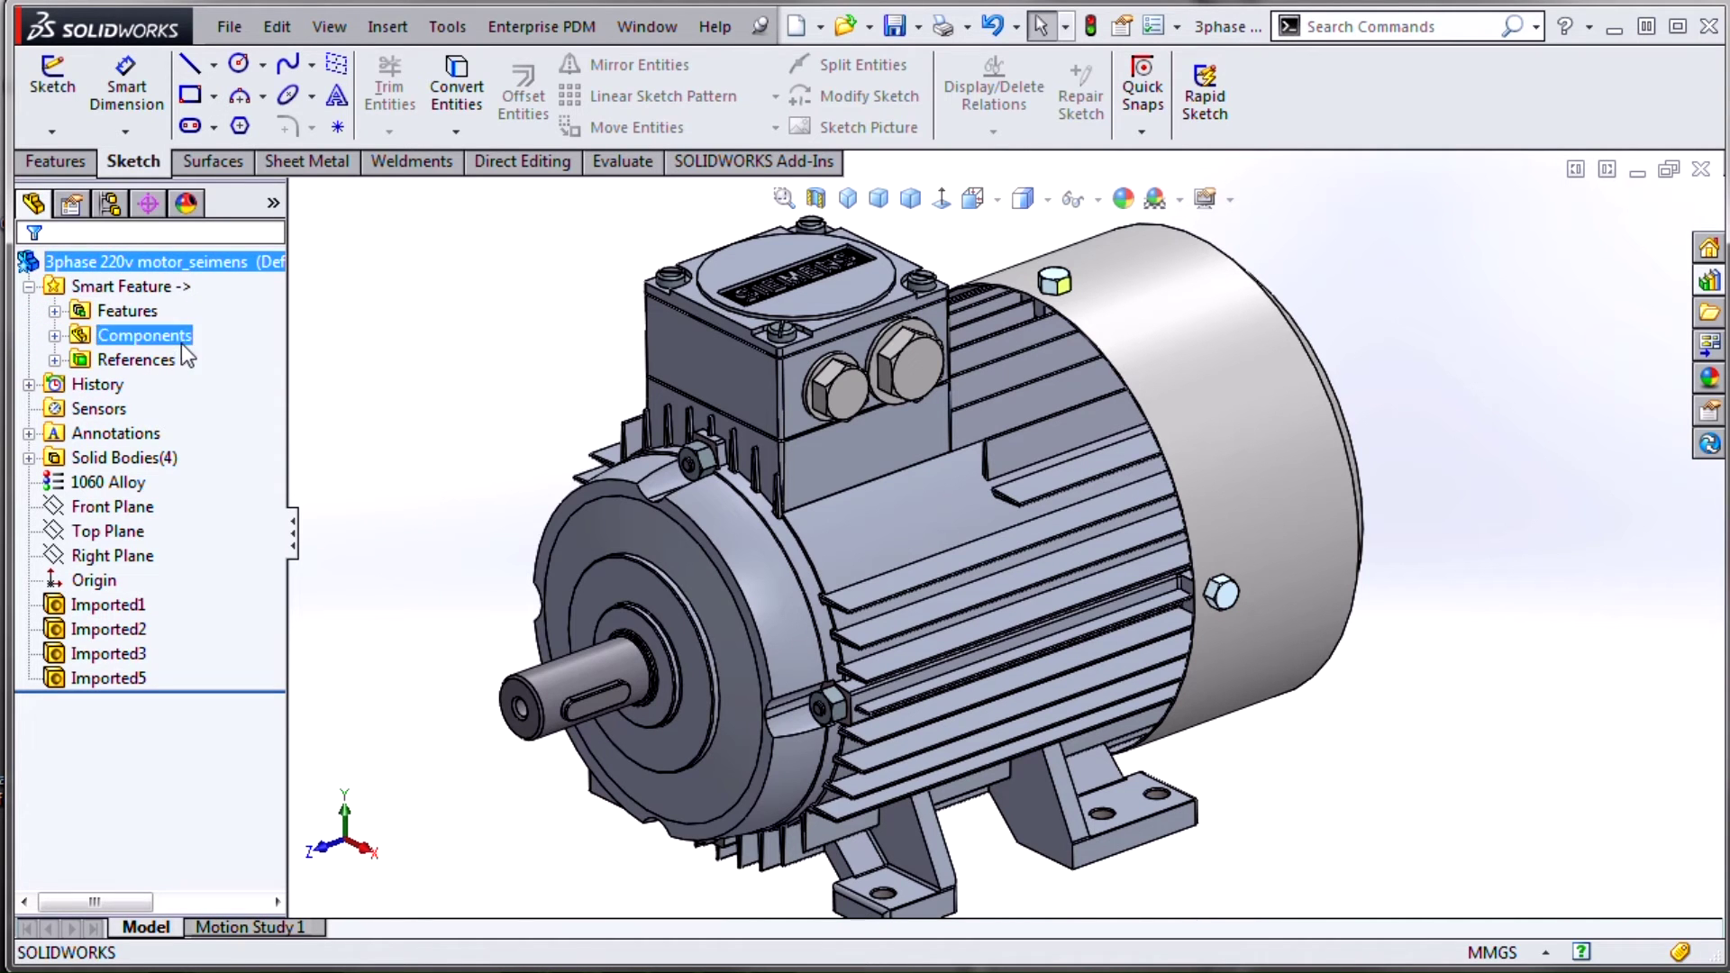
left_click(55, 312)
left_click(55, 312)
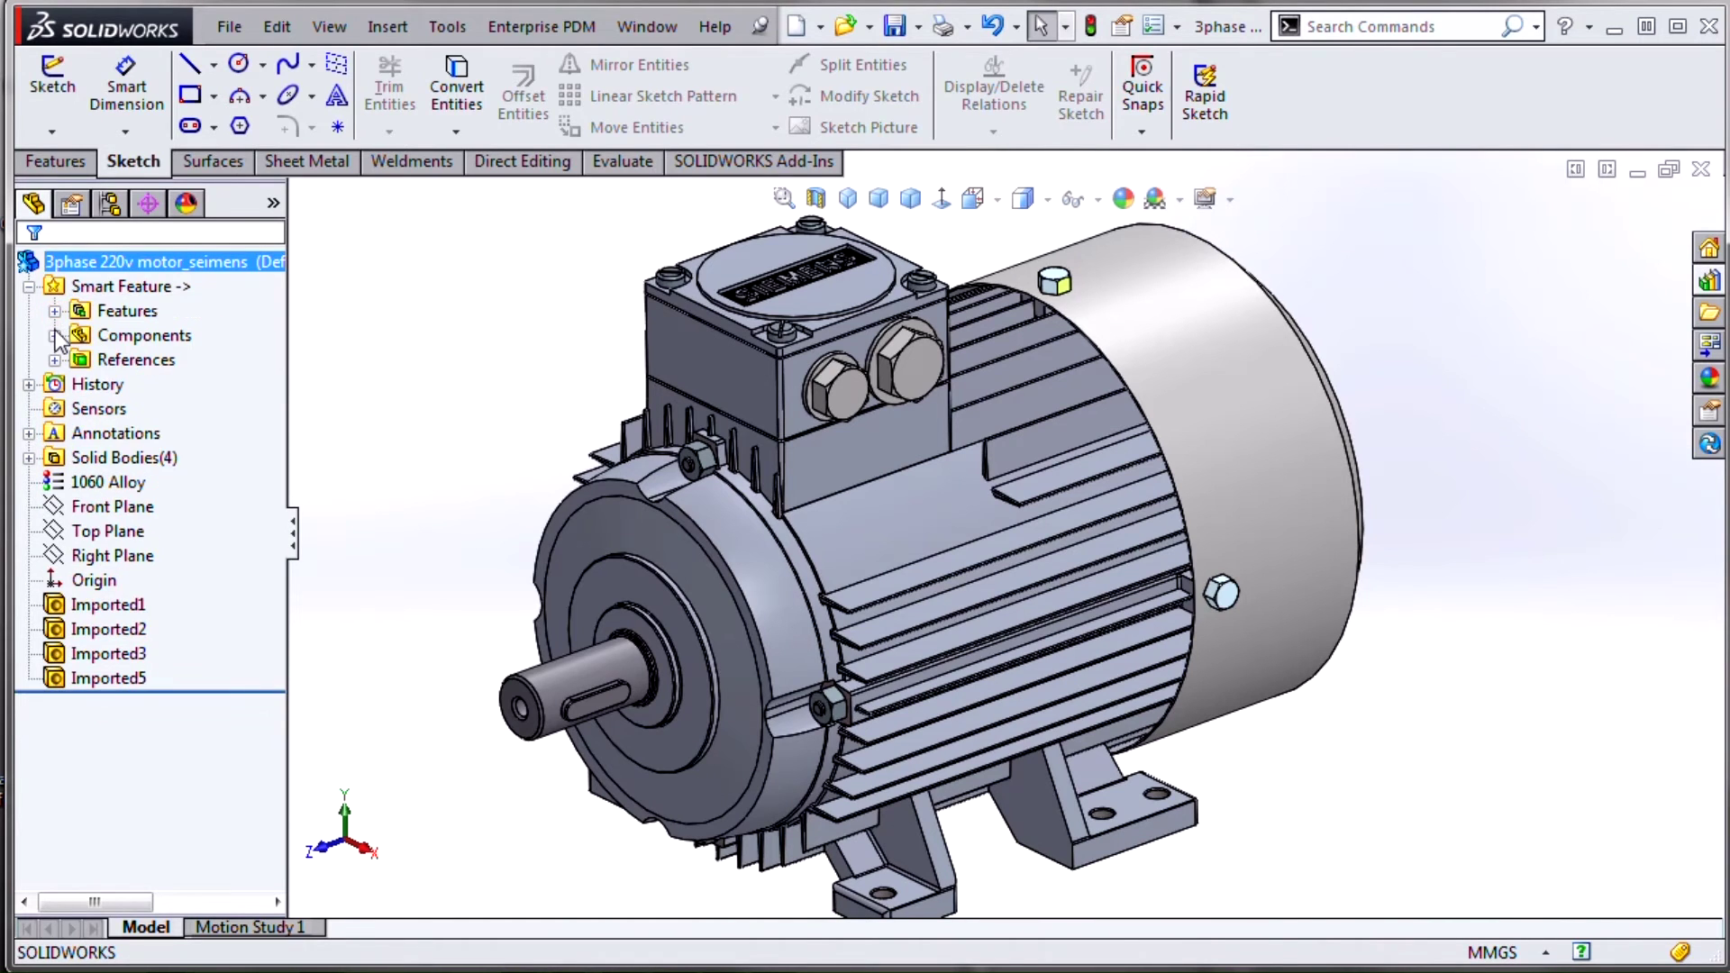
left_click(55, 335)
left_click(55, 335)
left_click(54, 359)
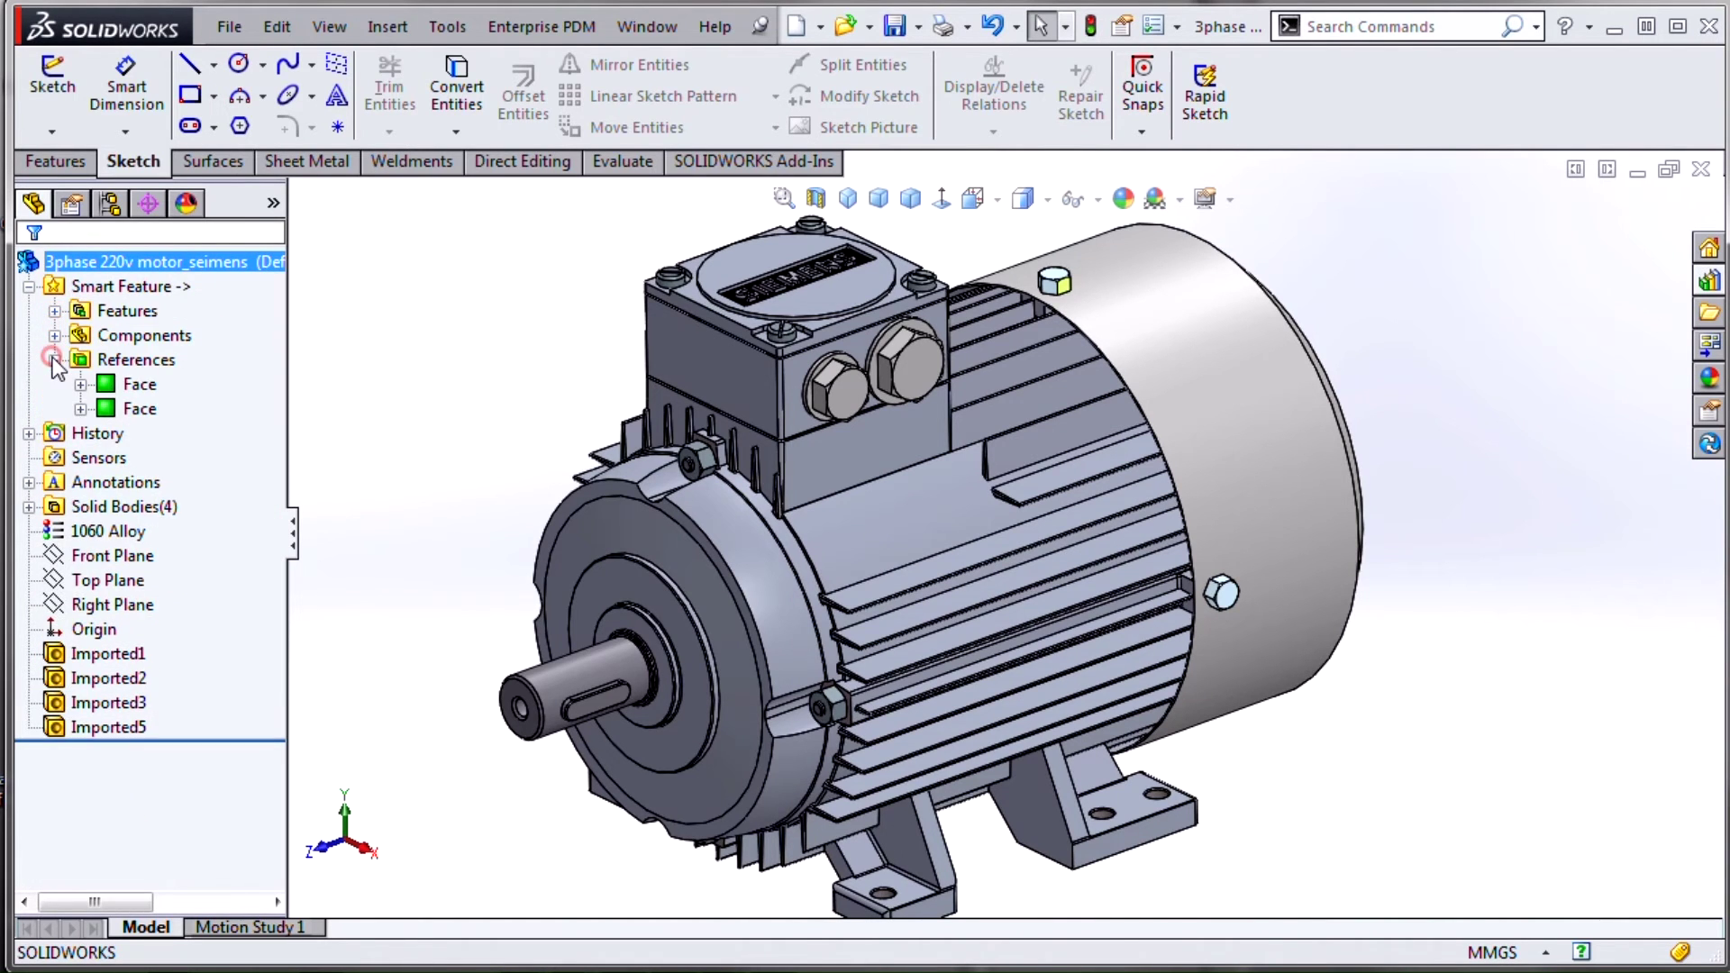
left_click(54, 360)
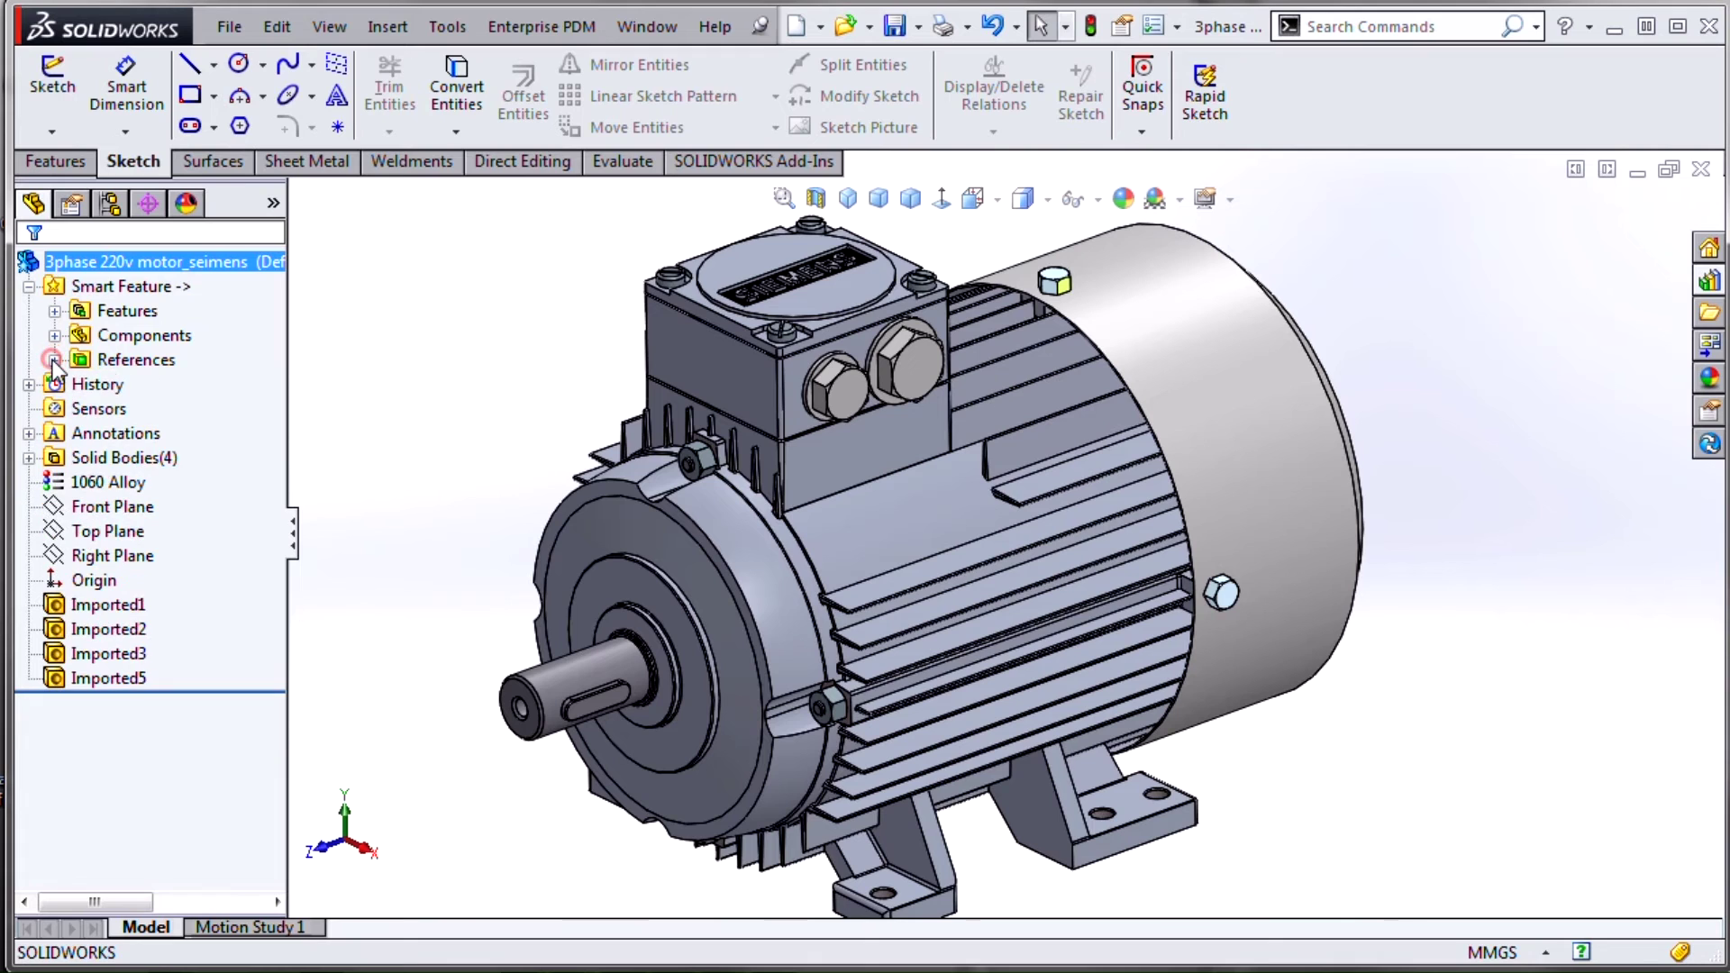
left_click(30, 288)
left_click(280, 295)
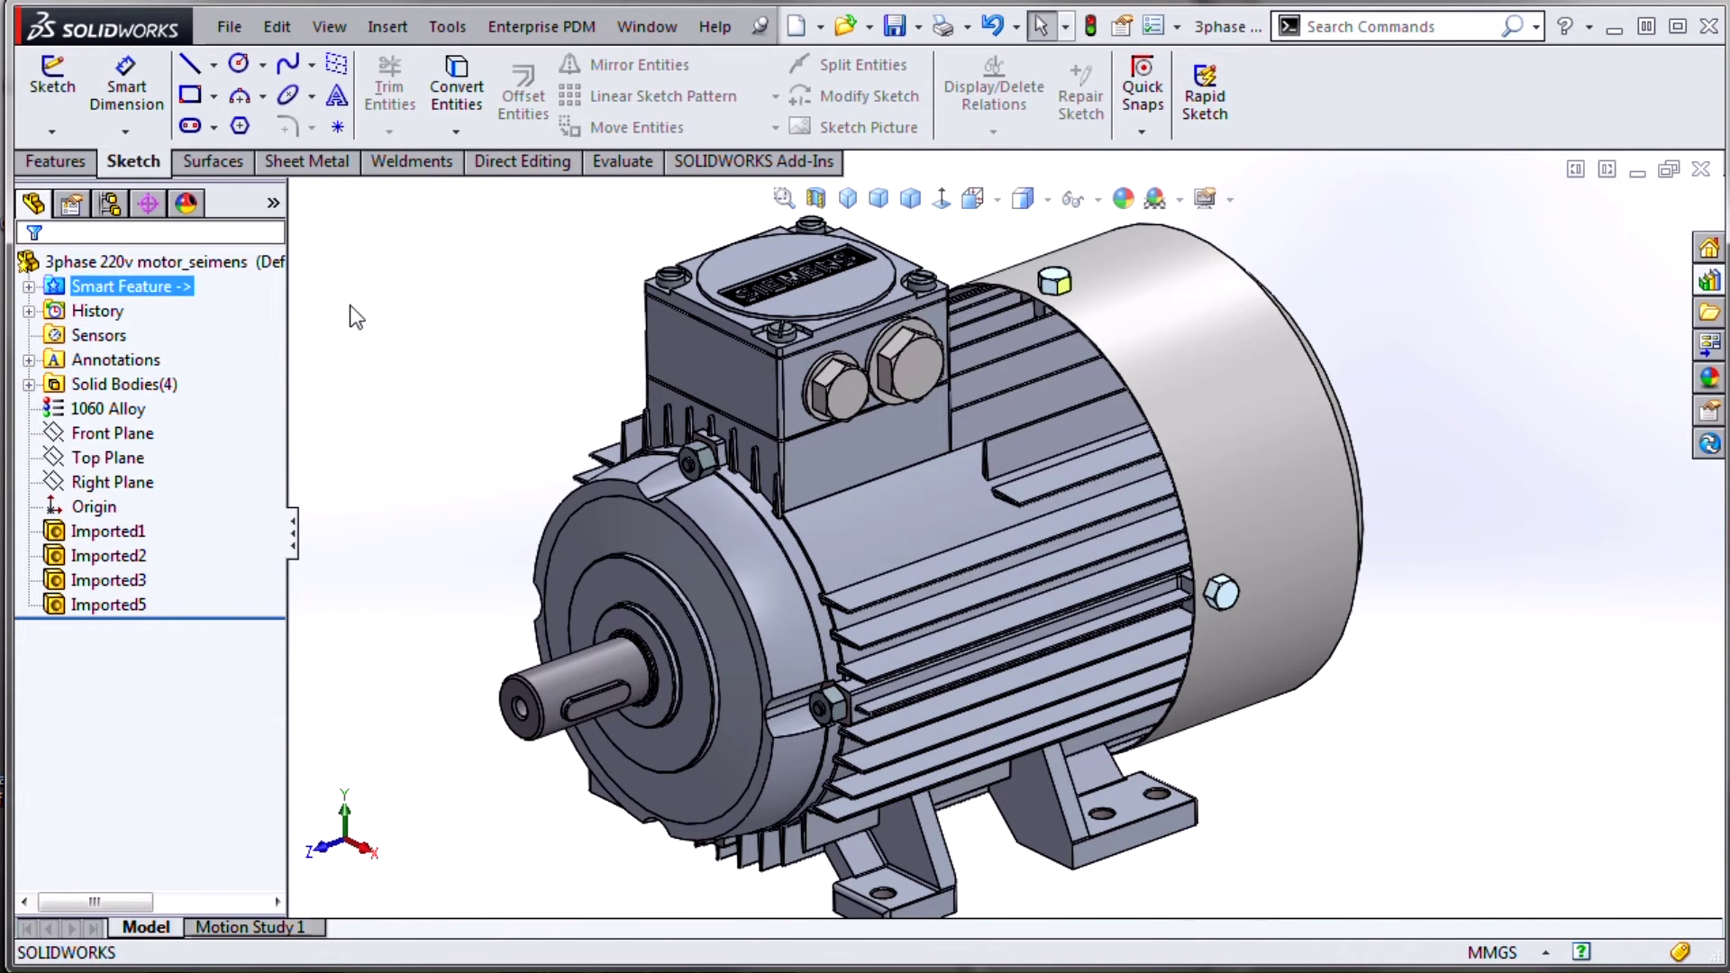
left_click(388, 313)
Switch to the Great Electrical Project1 assembly and insert the 3phase 220v motor near the frame's mount plate
key("ctrl+Tab")
key("ctrl+Tab")
key("ctrl+Tab")
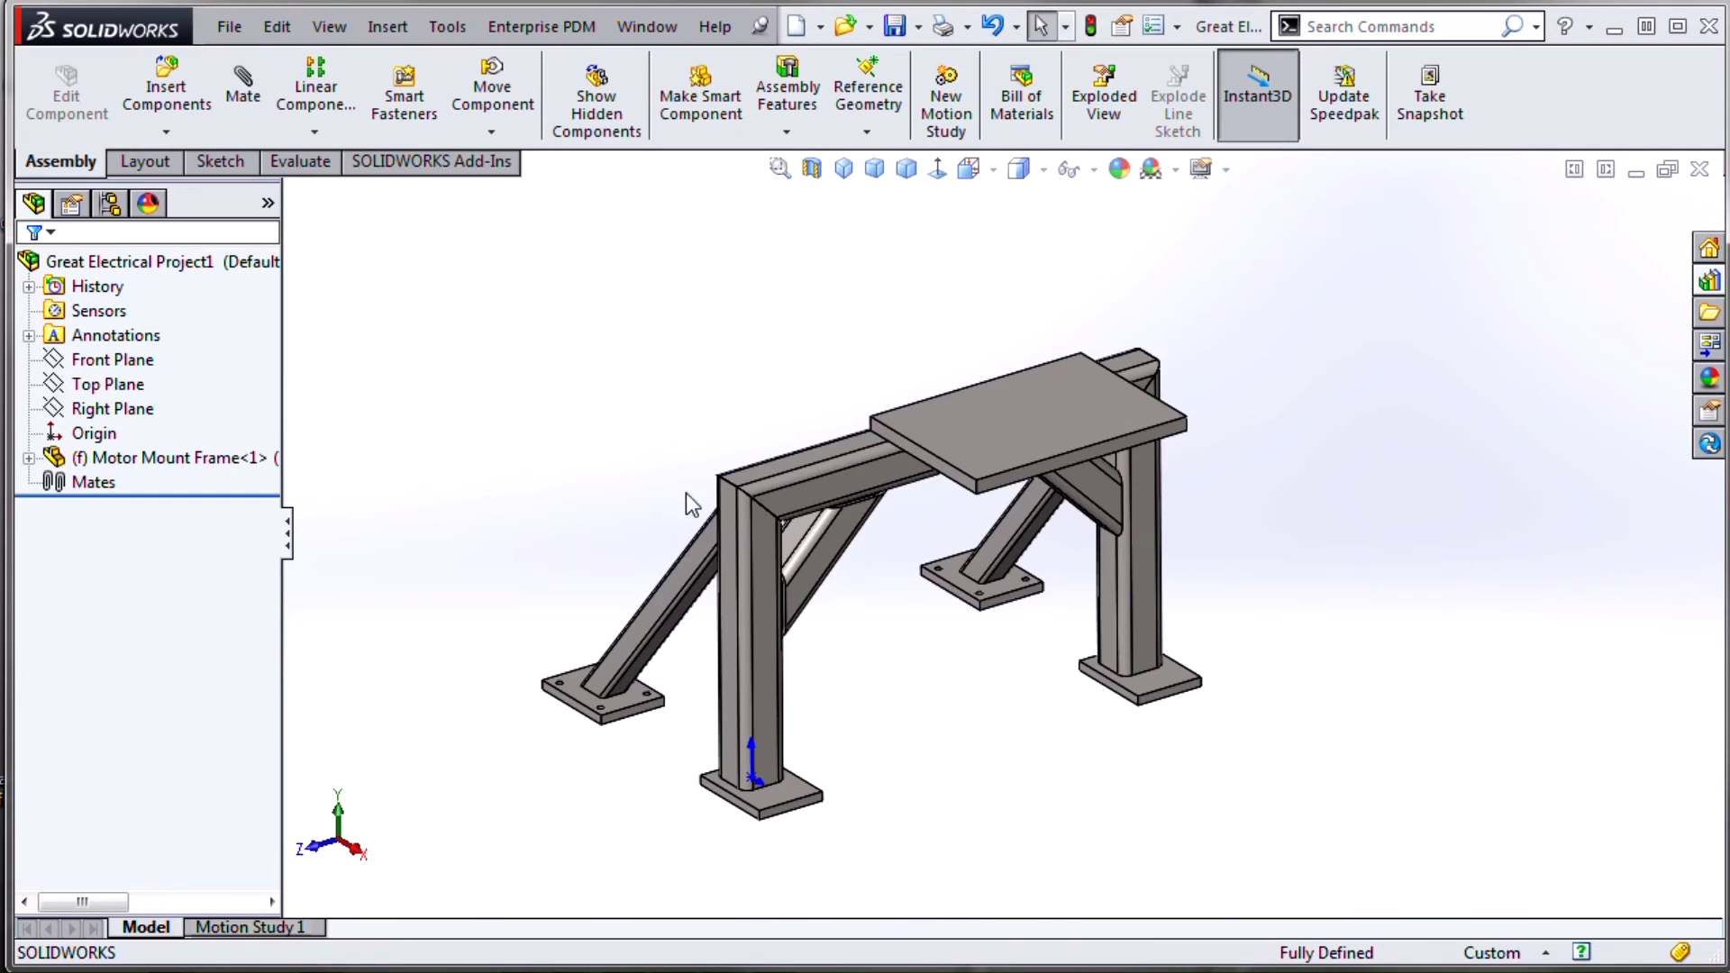
middle_click_drag(712, 509, 1054, 569)
left_click(1092, 635)
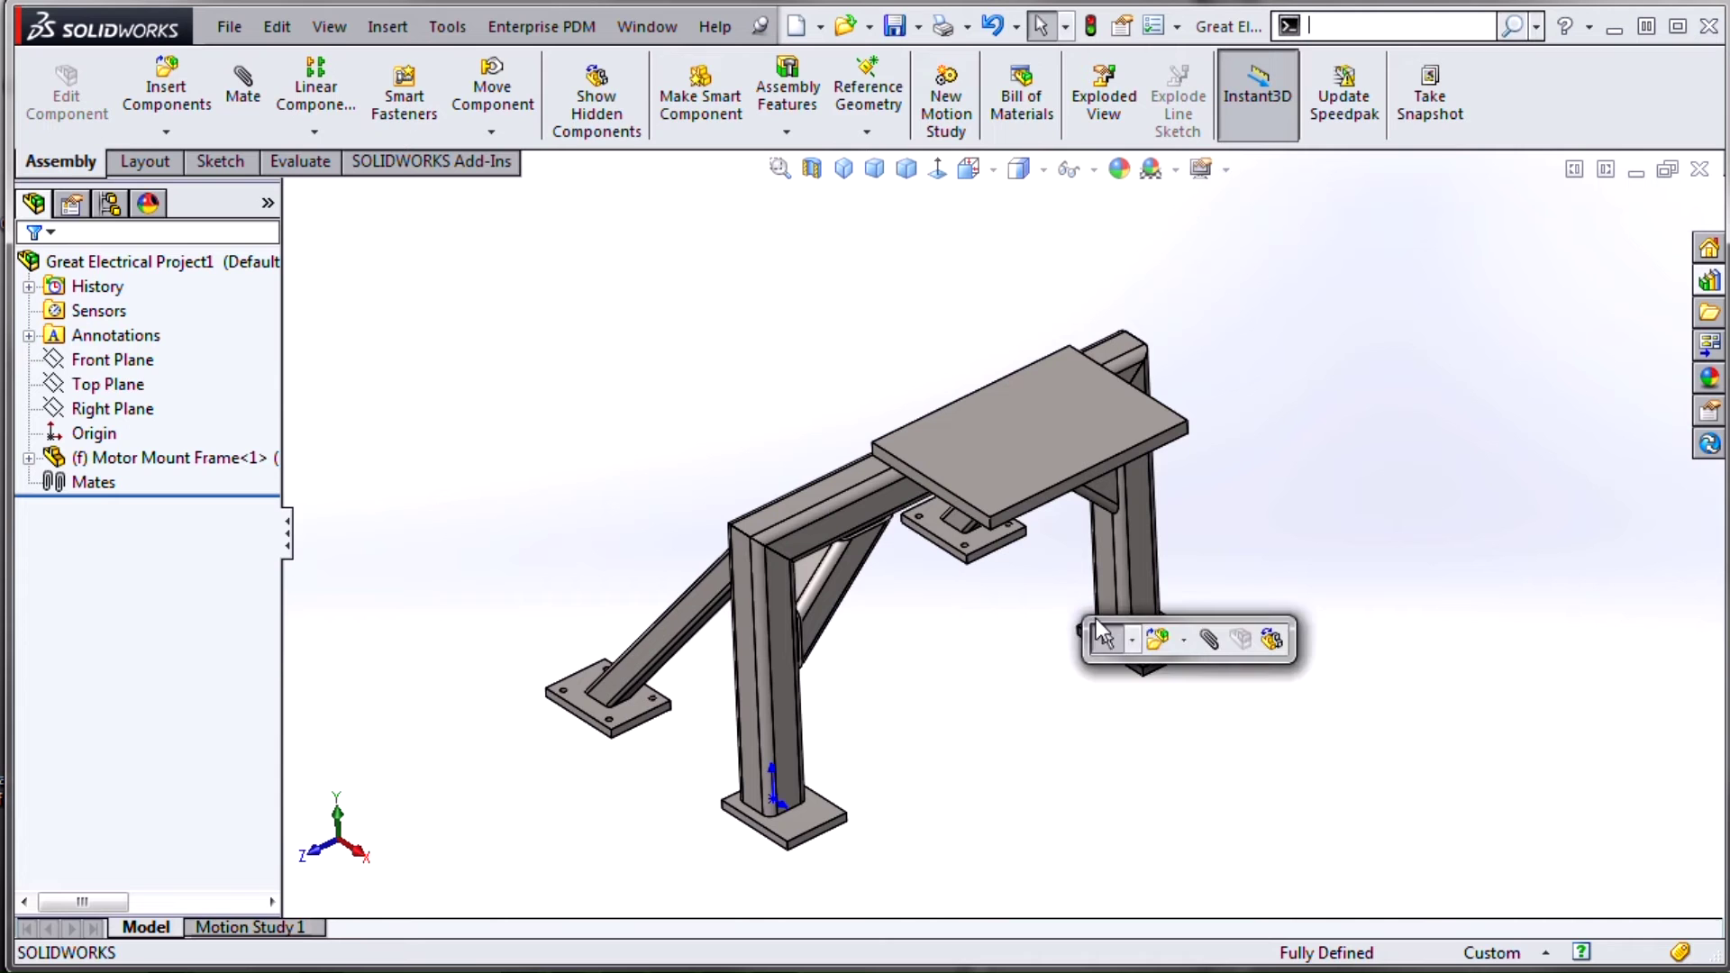
left_click(1151, 637)
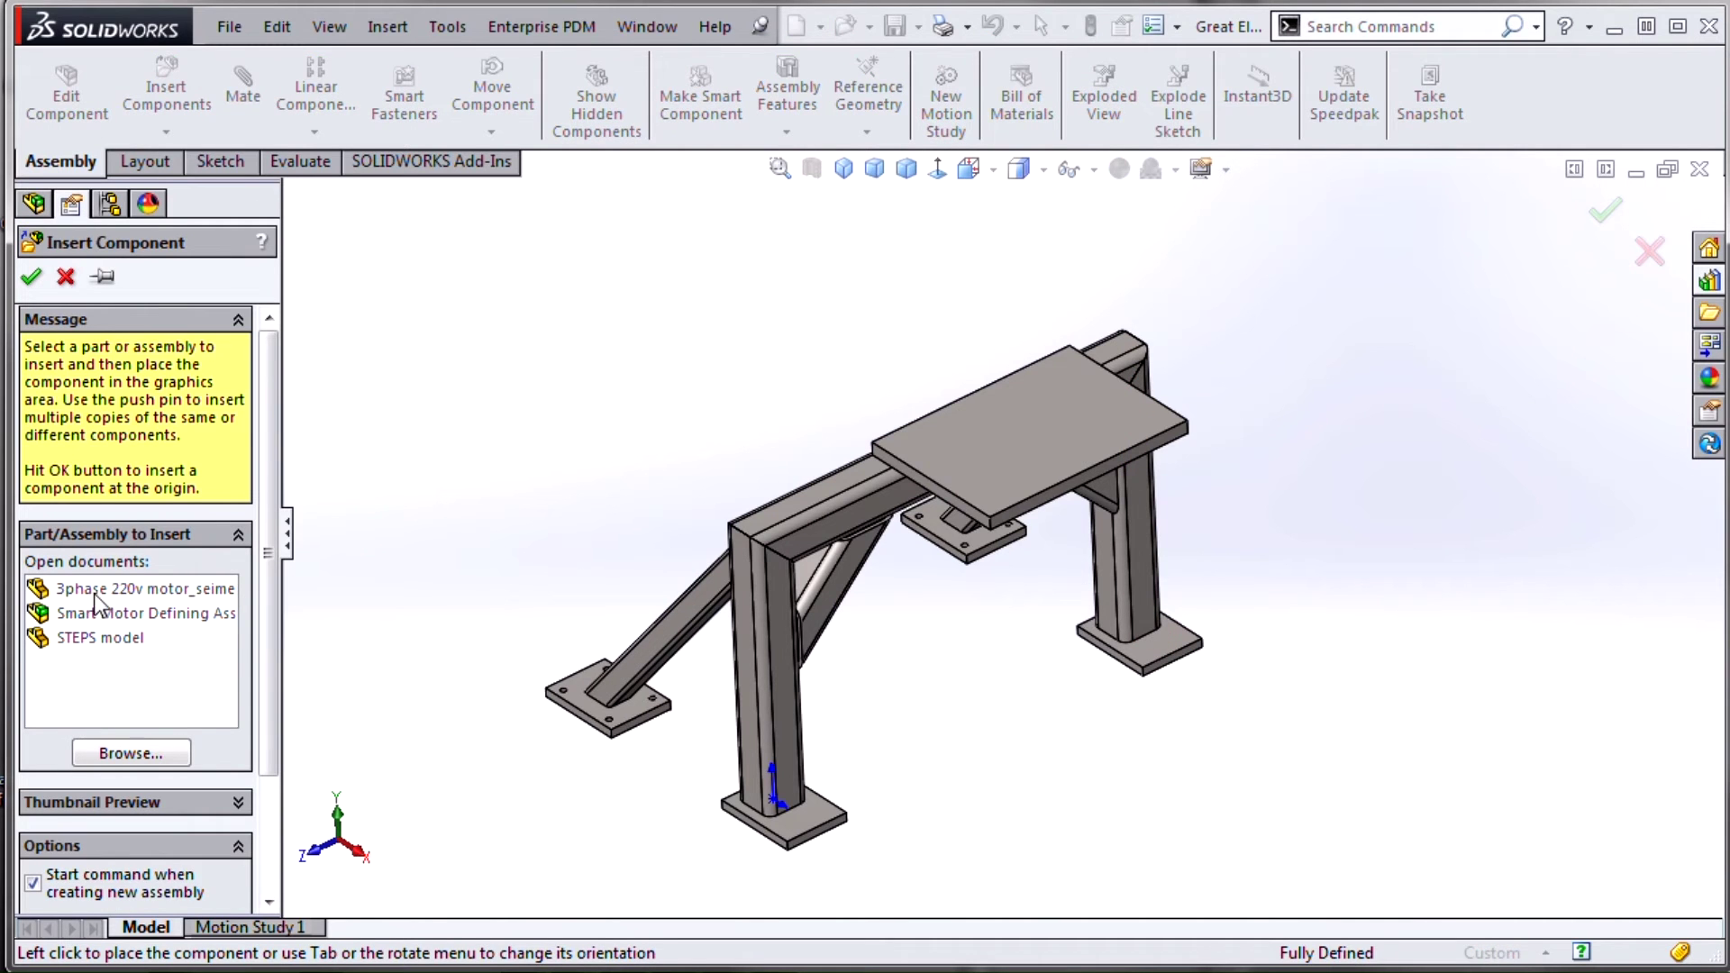
left_click(148, 589)
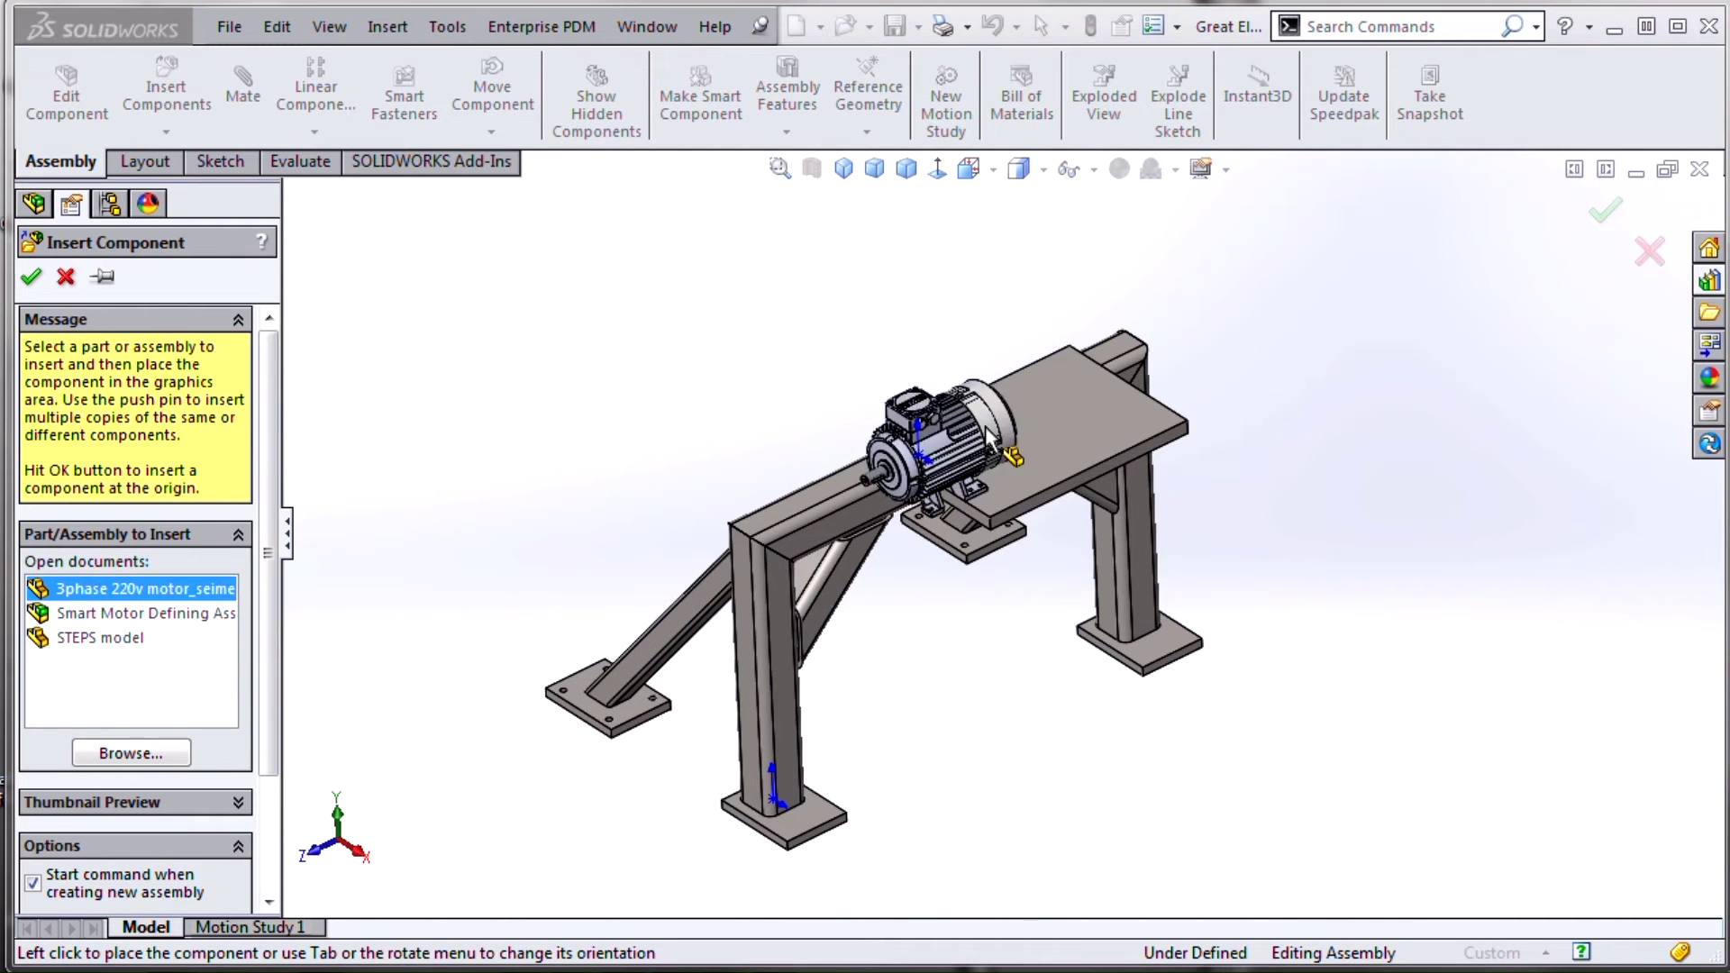
left_click(1048, 577)
Mate the underside of a motor foot coincident with the mount plate's top face and slide the motor inward on the plate
scroll(975, 506, "down", 5)
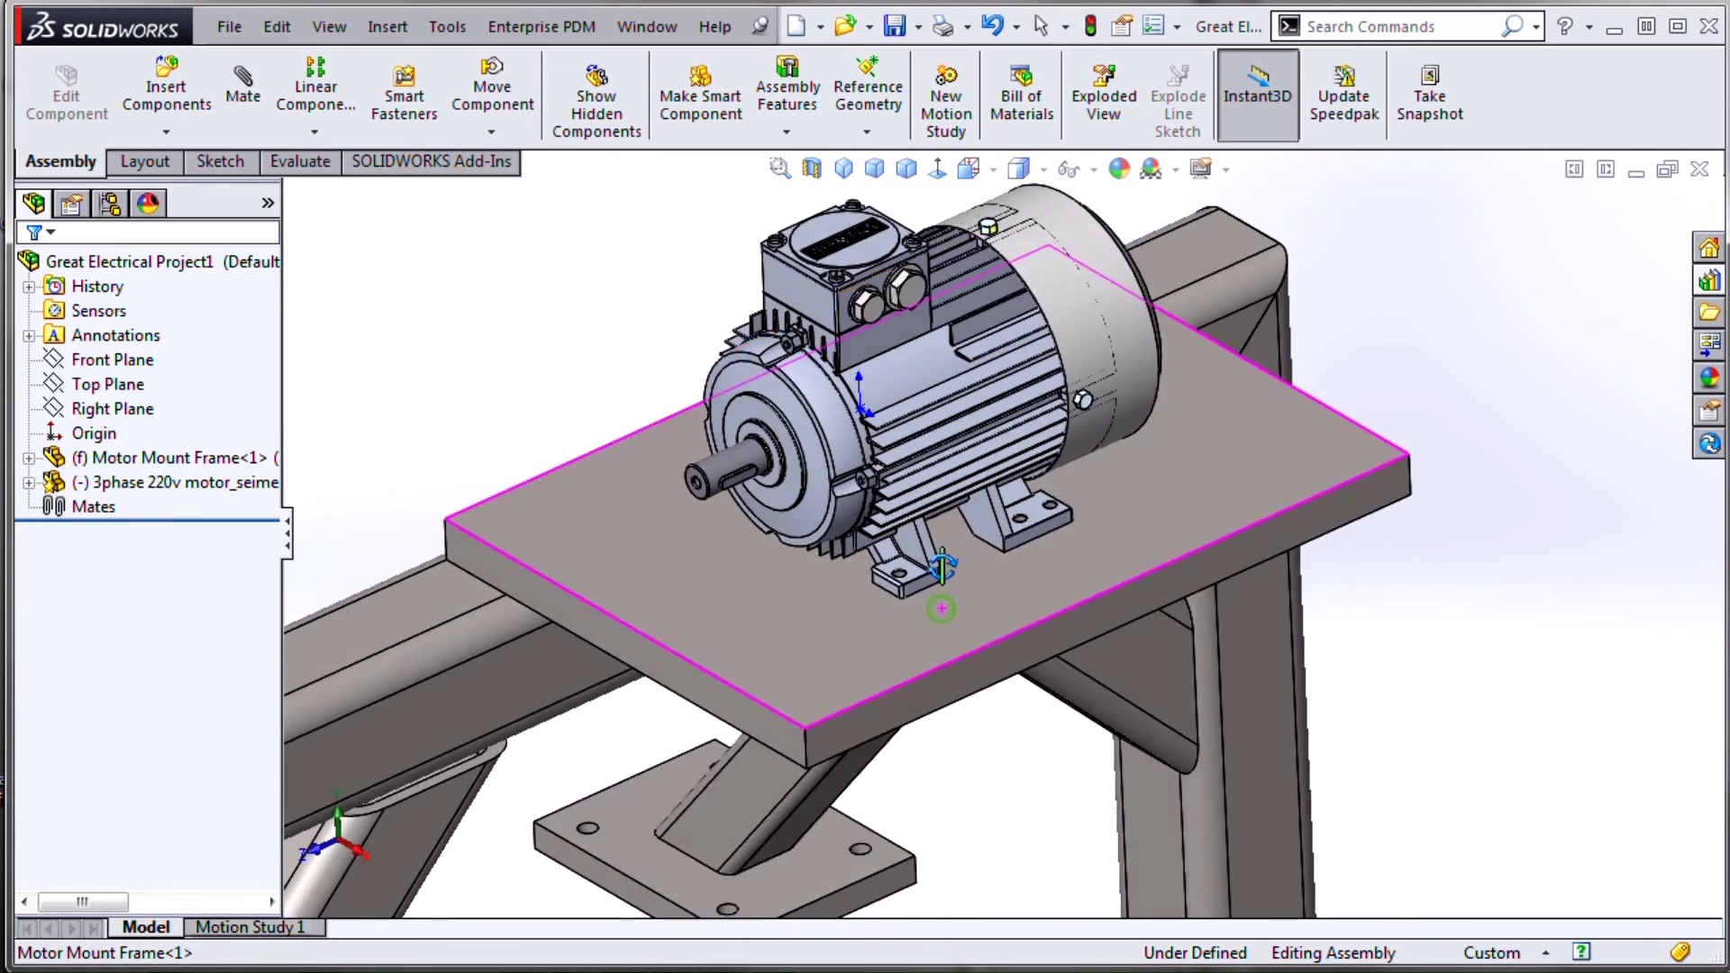
middle_click_drag(942, 567, 1014, 378)
left_click(1022, 360)
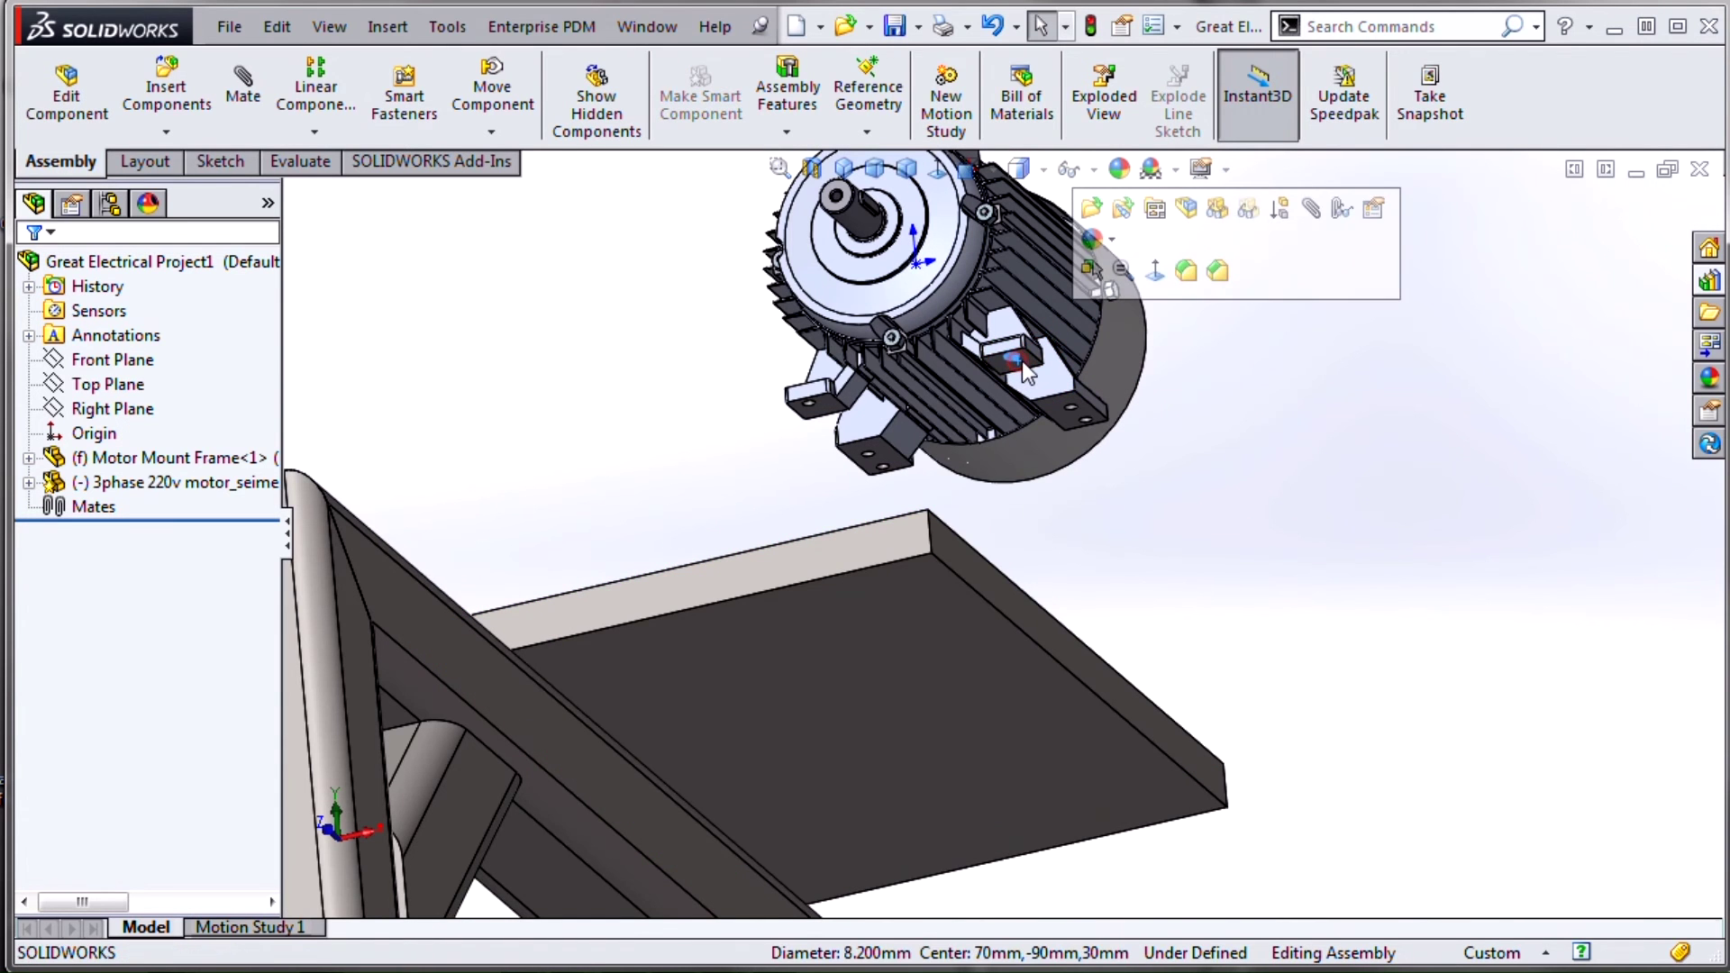
middle_click_drag(1024, 362, 918, 560)
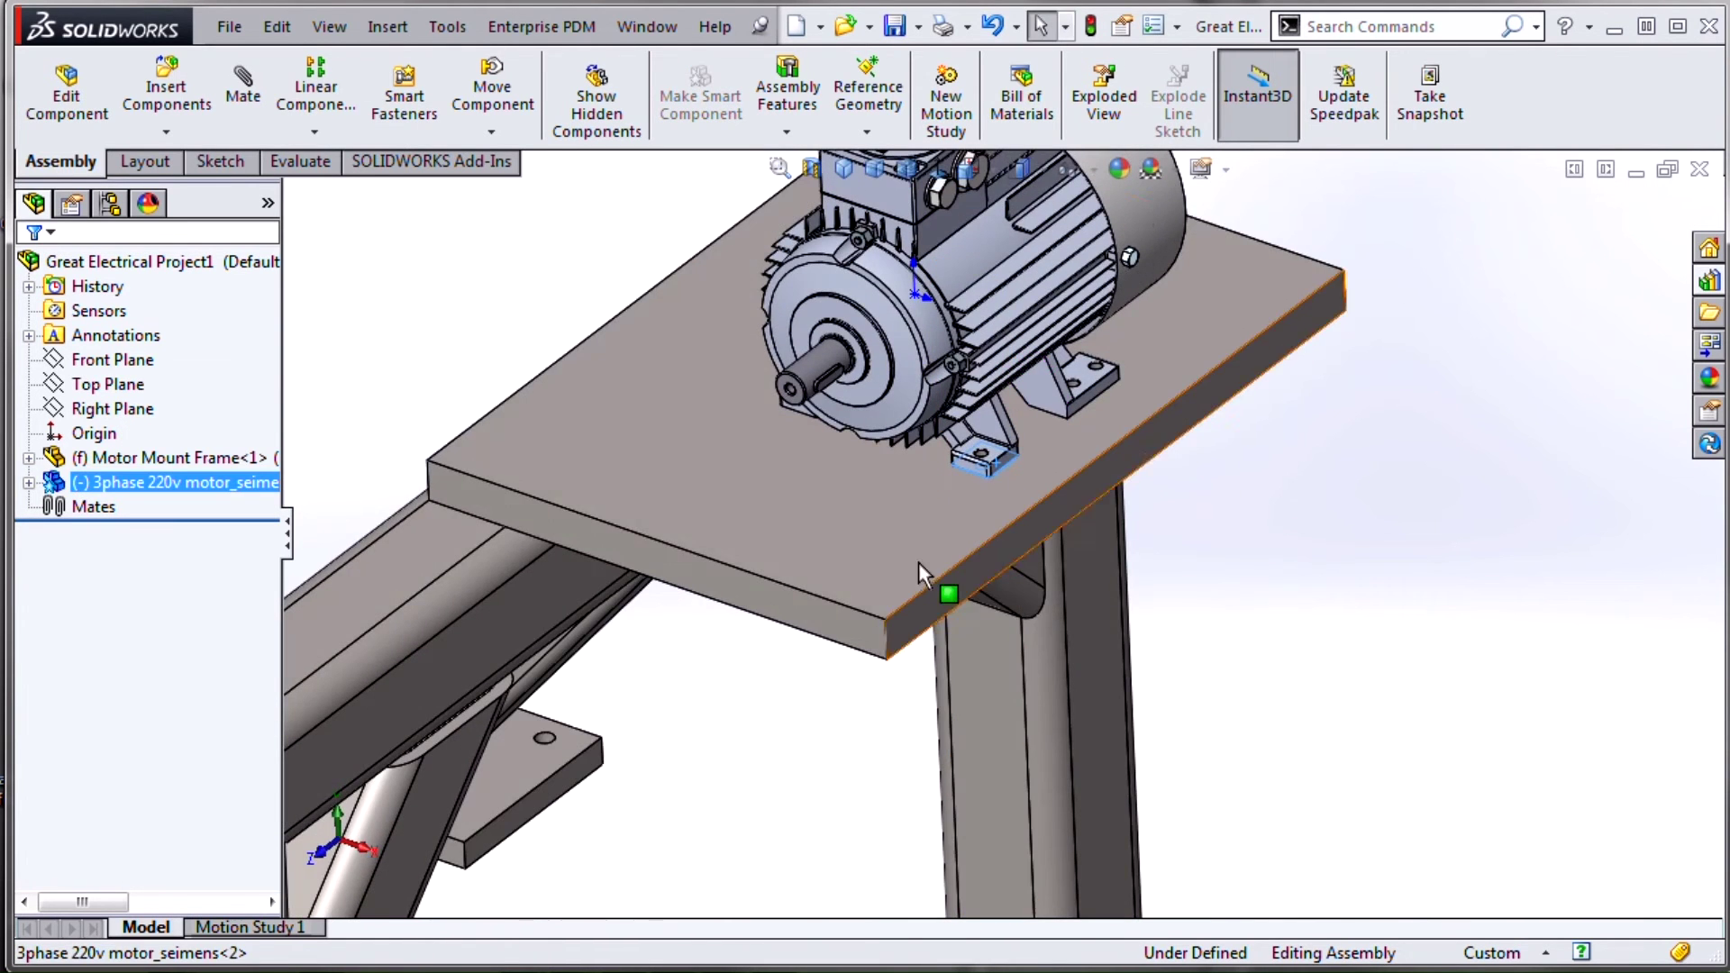
left_click(955, 536, "ctrl")
left_click(997, 513)
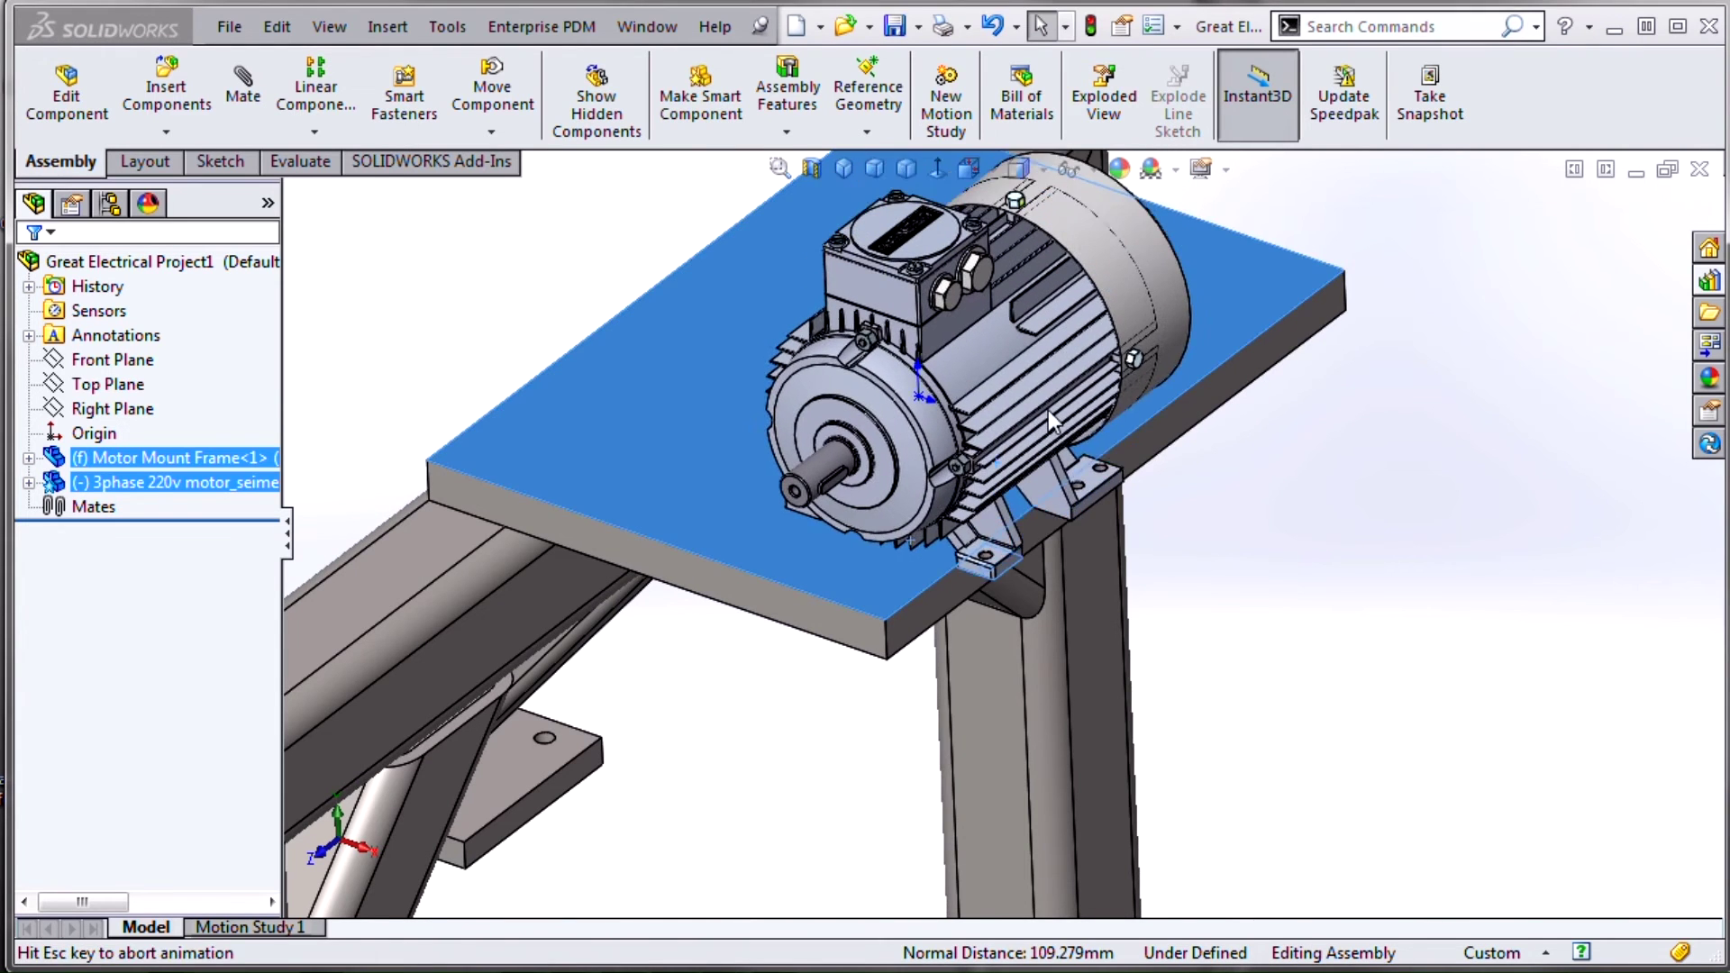
left_click_drag(1054, 413, 957, 303)
left_click(1297, 567)
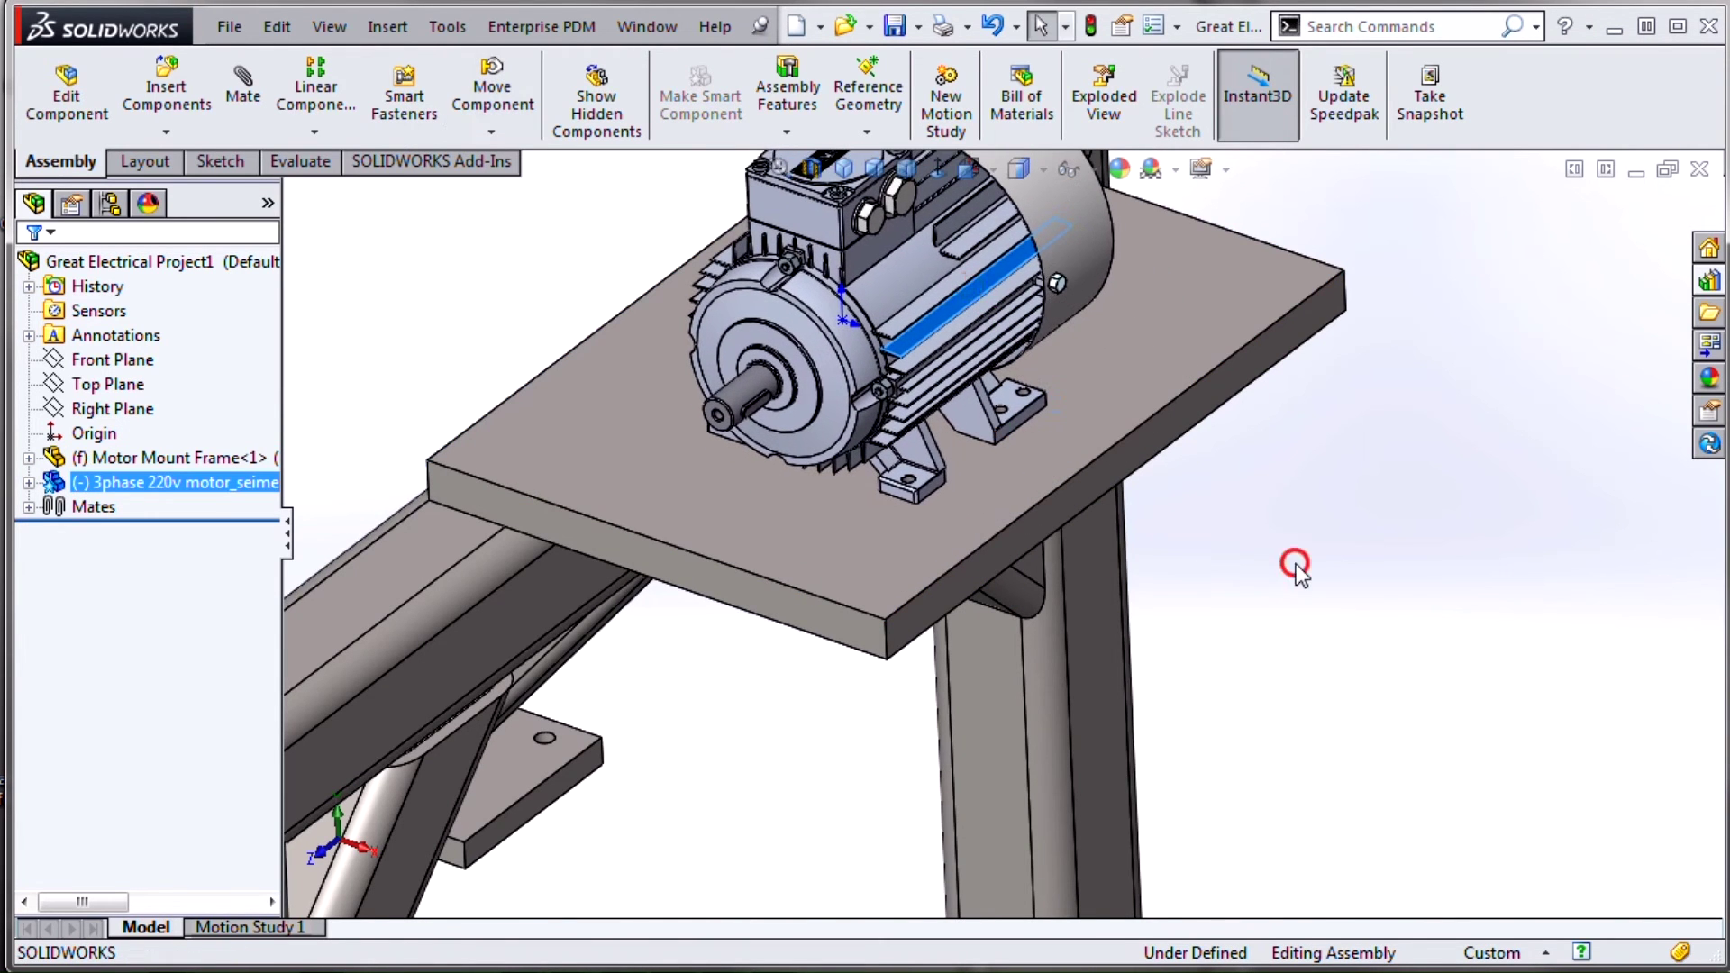
Start inserting the smart features of the 3phase 220v motor on the mount plate, accepting to save the smart feature's changes
scroll(939, 485, "down", 5)
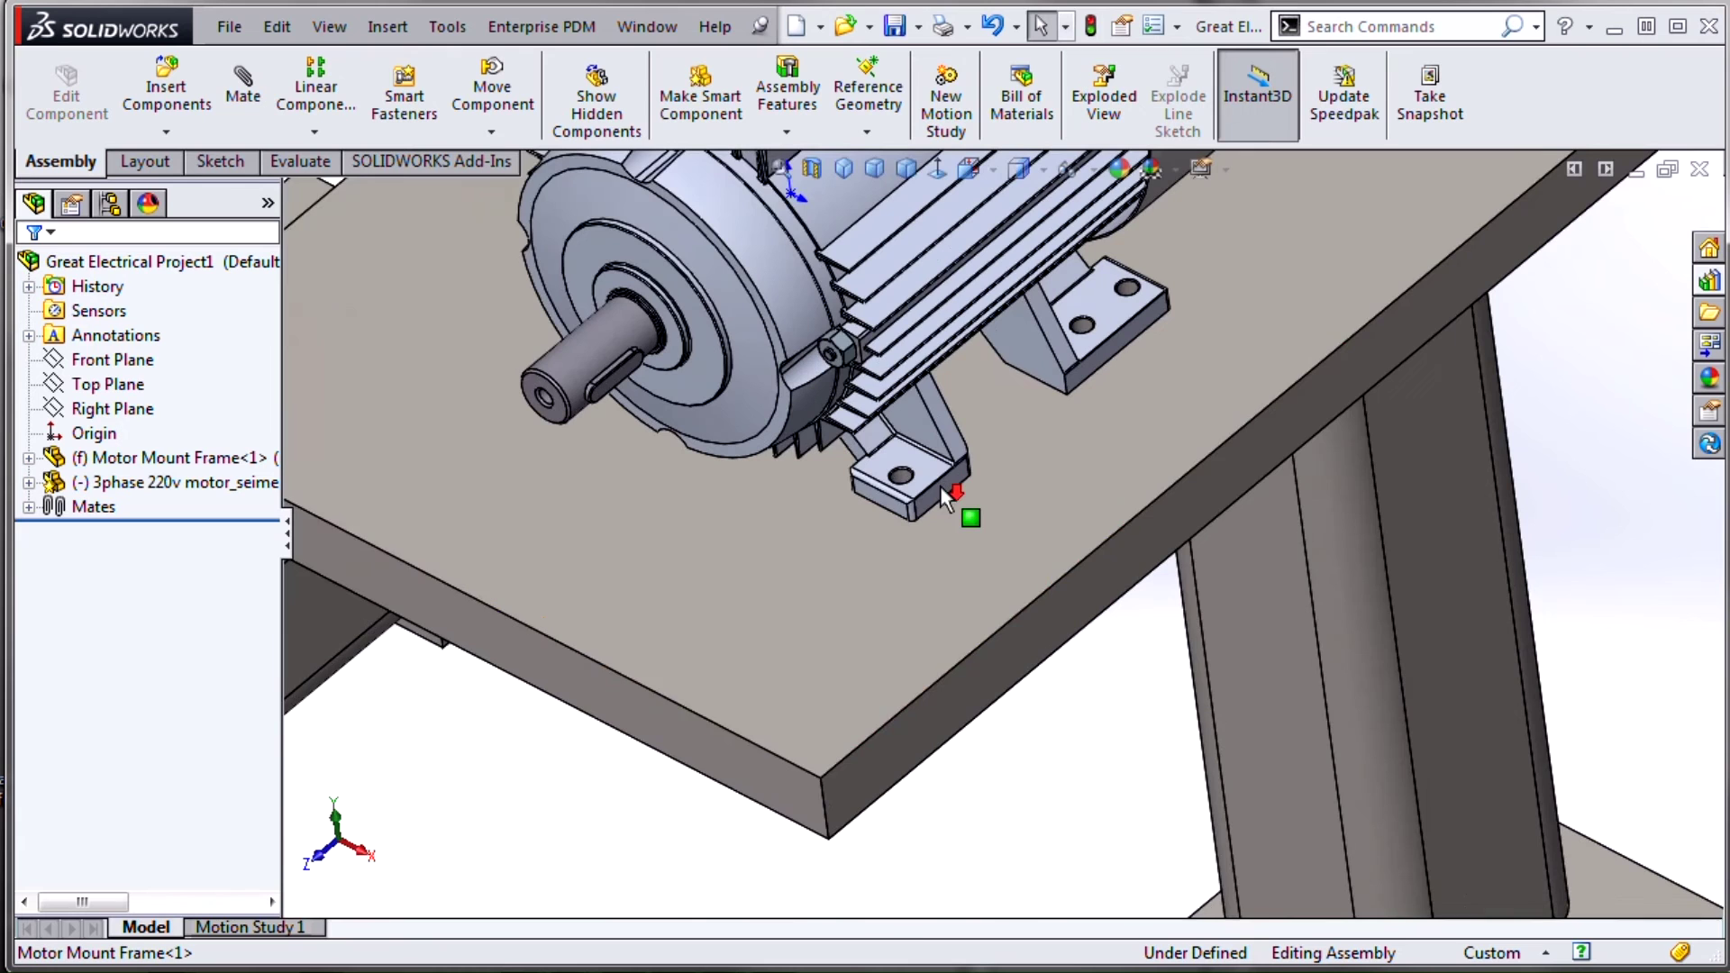
scroll(1178, 444, "up", 4)
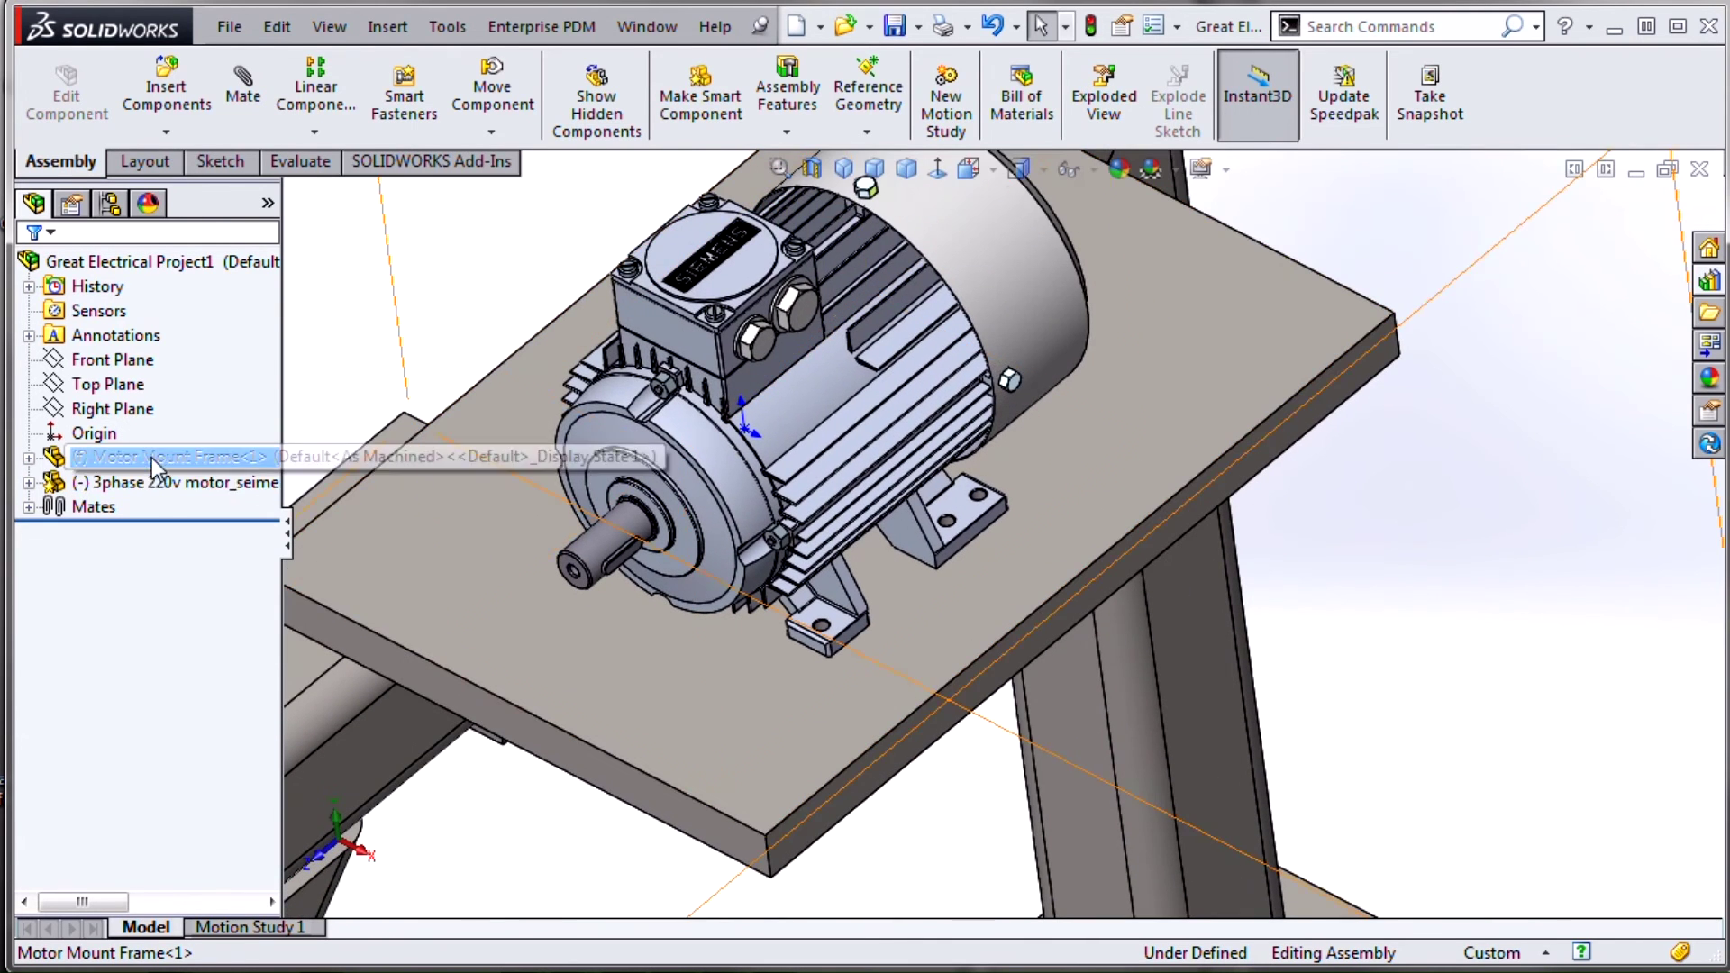
left_click(53, 487)
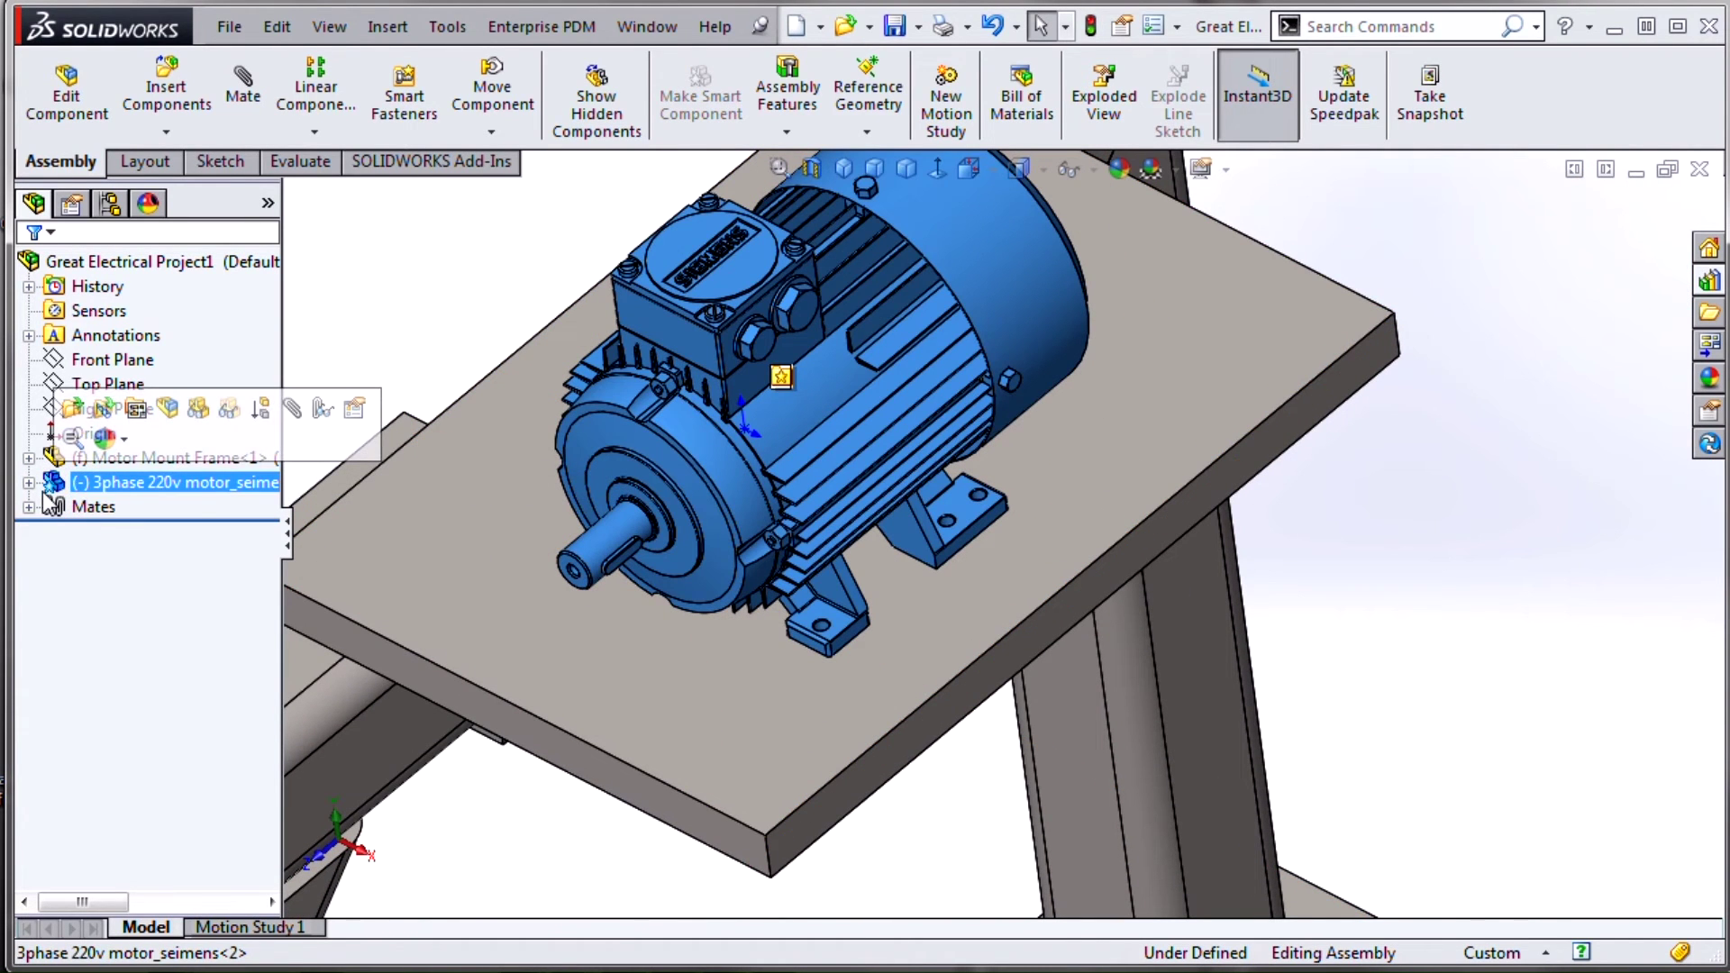
left_click(784, 378)
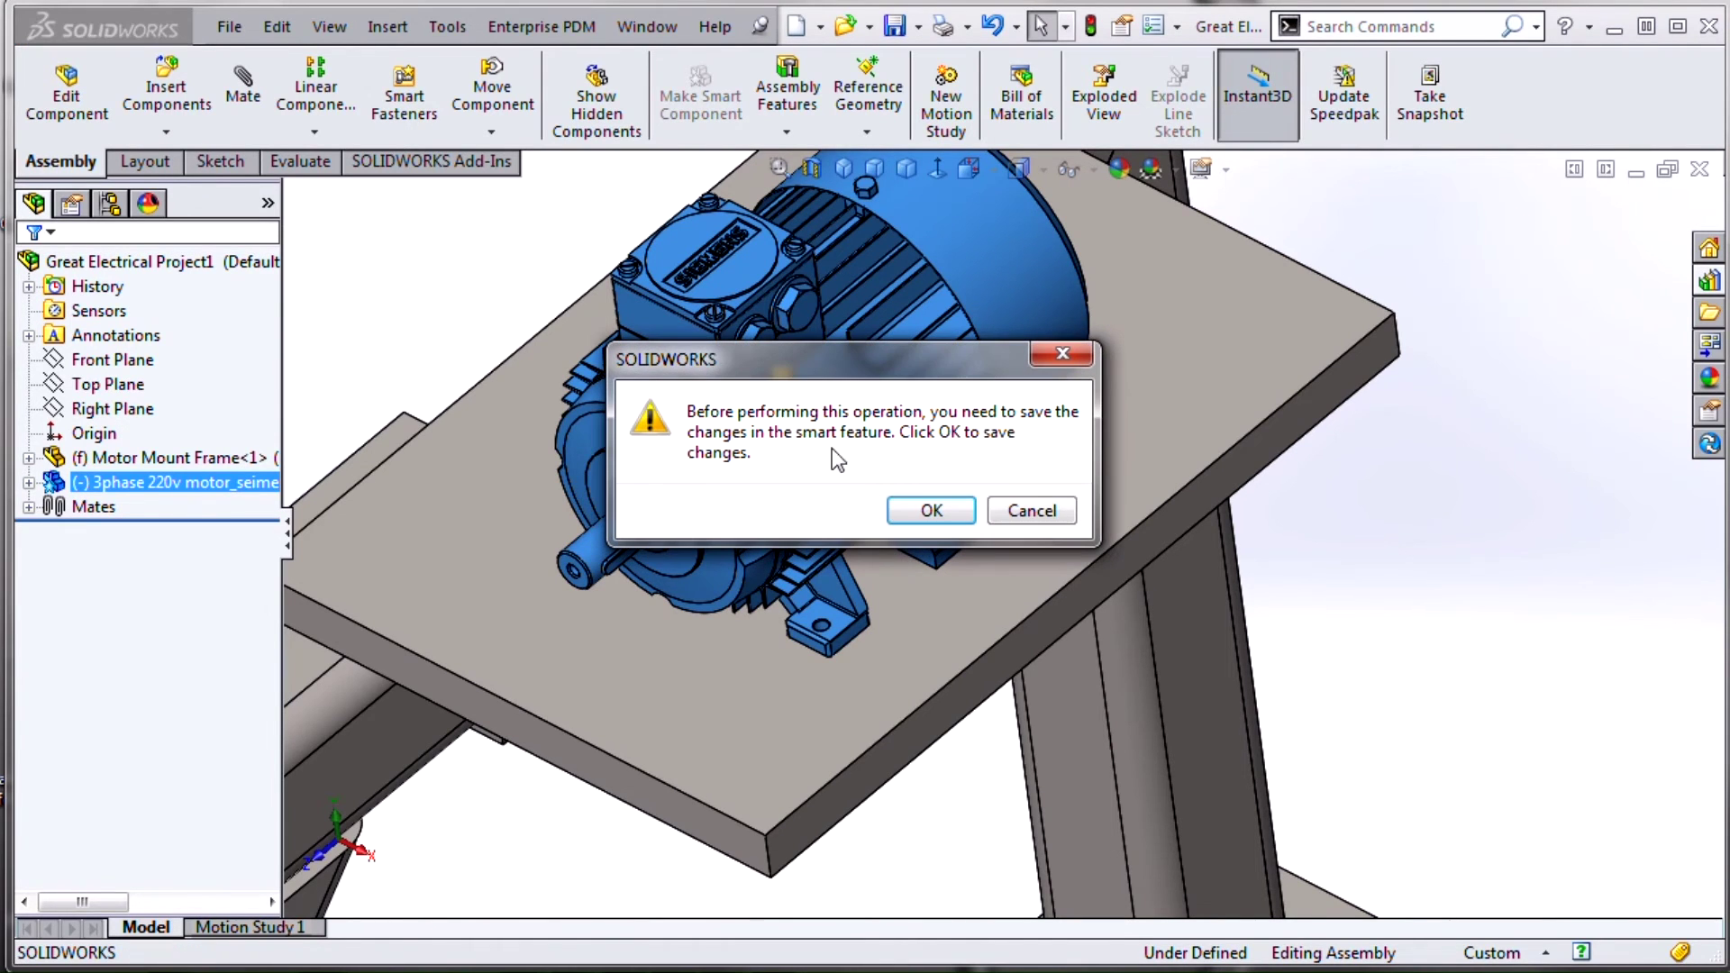
left_click(931, 511)
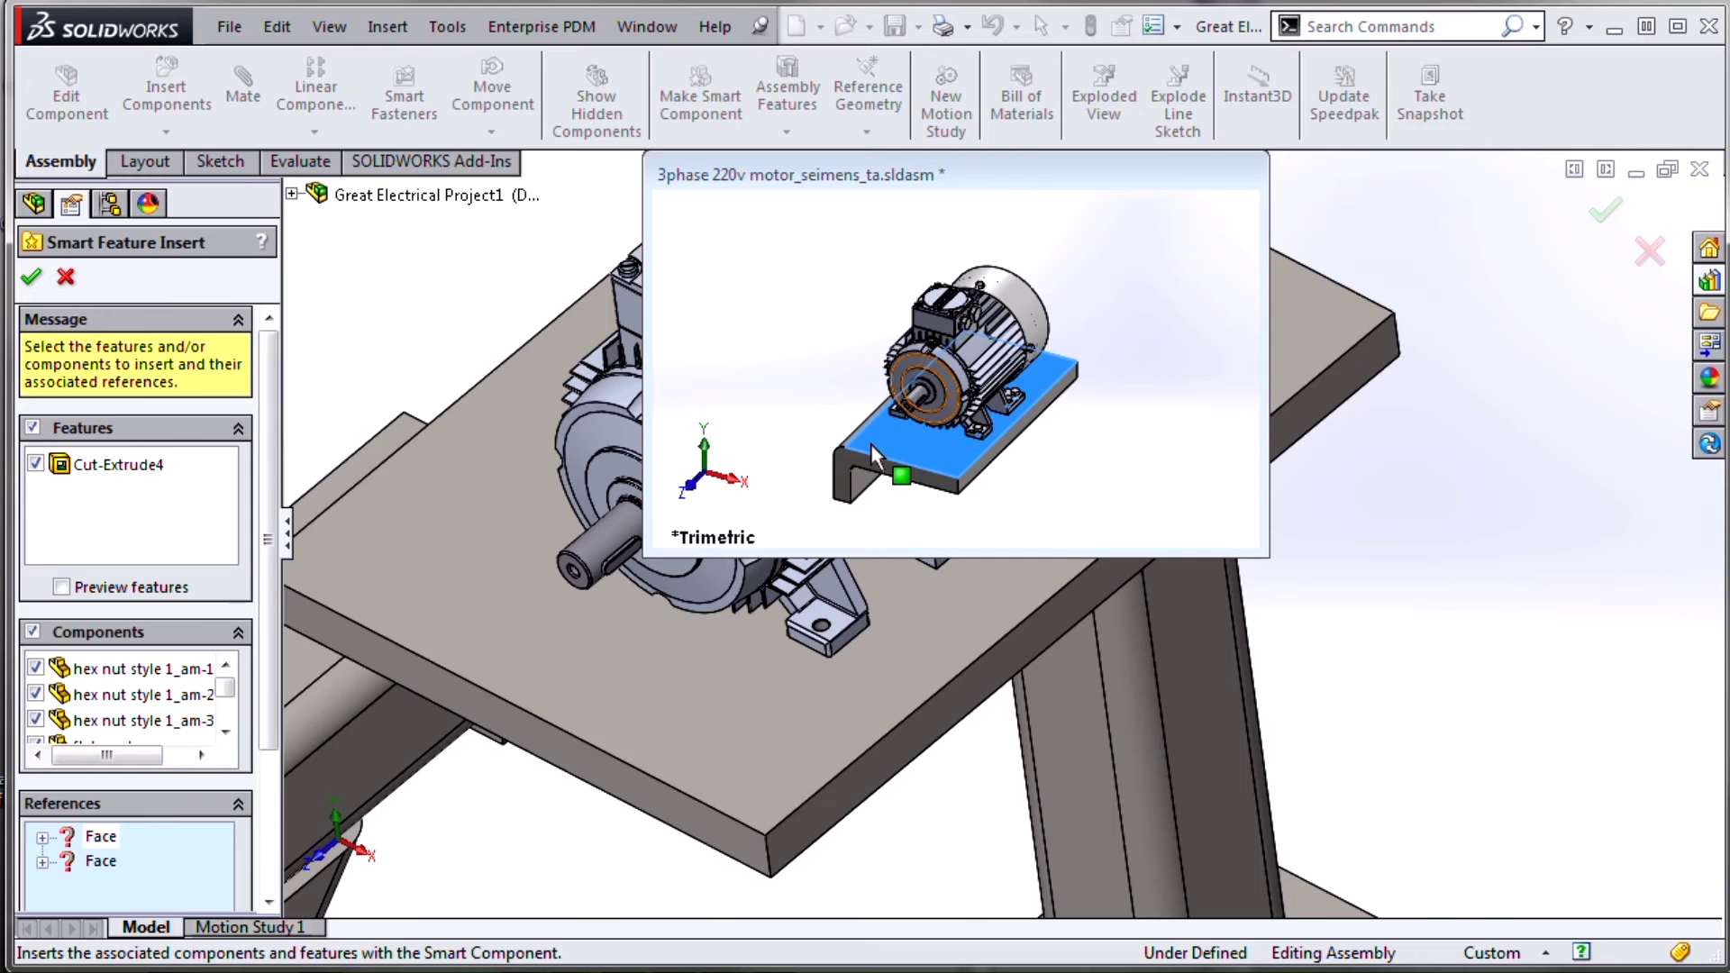
Assign the mount plate's top face and underside as the two face references and insert the motor's smart features
left_click(726, 718)
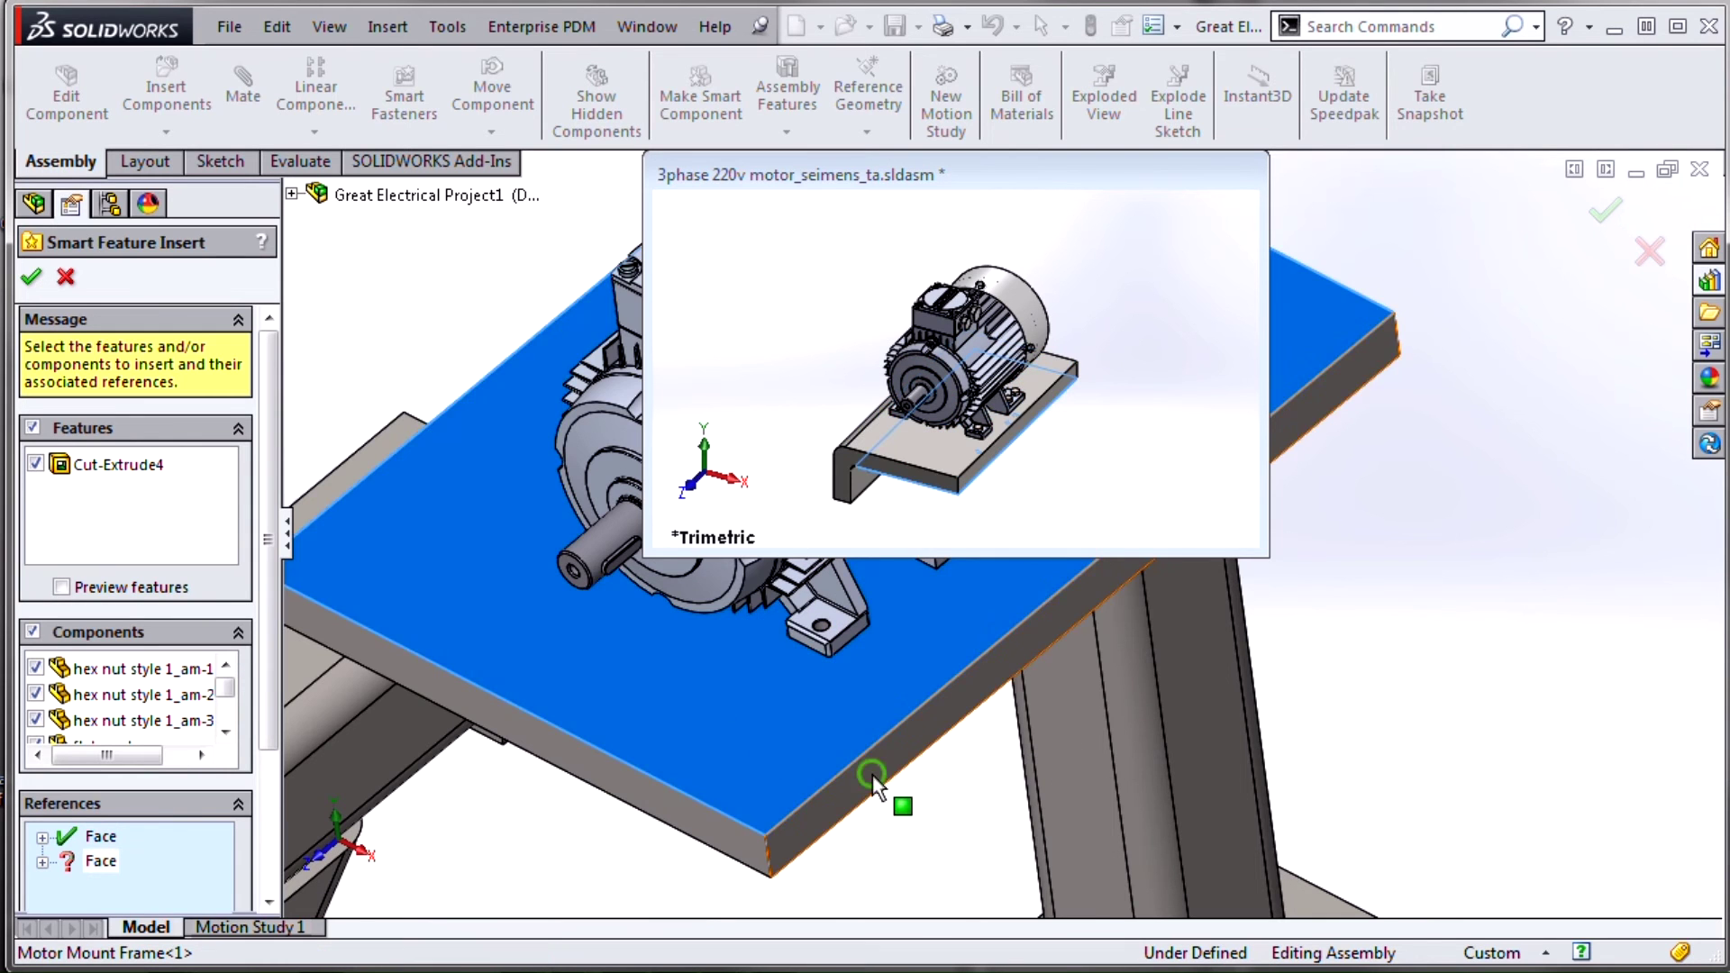
scroll(901, 757, "down", 5)
left_click(851, 847)
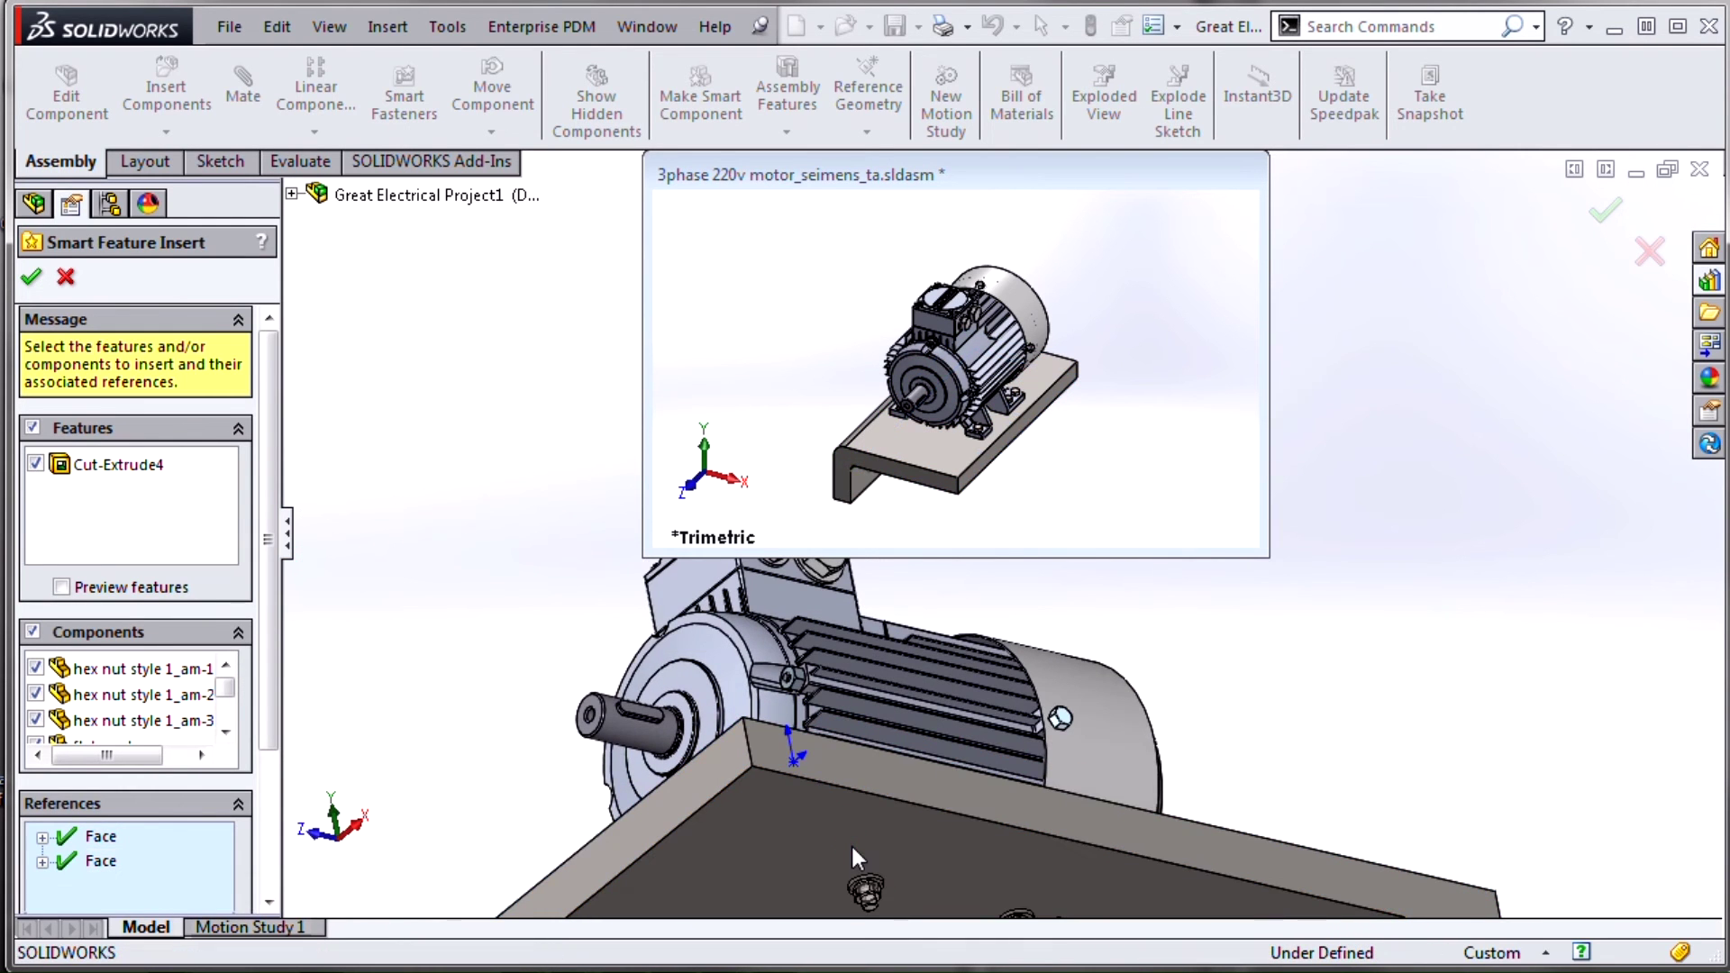
left_click(30, 276)
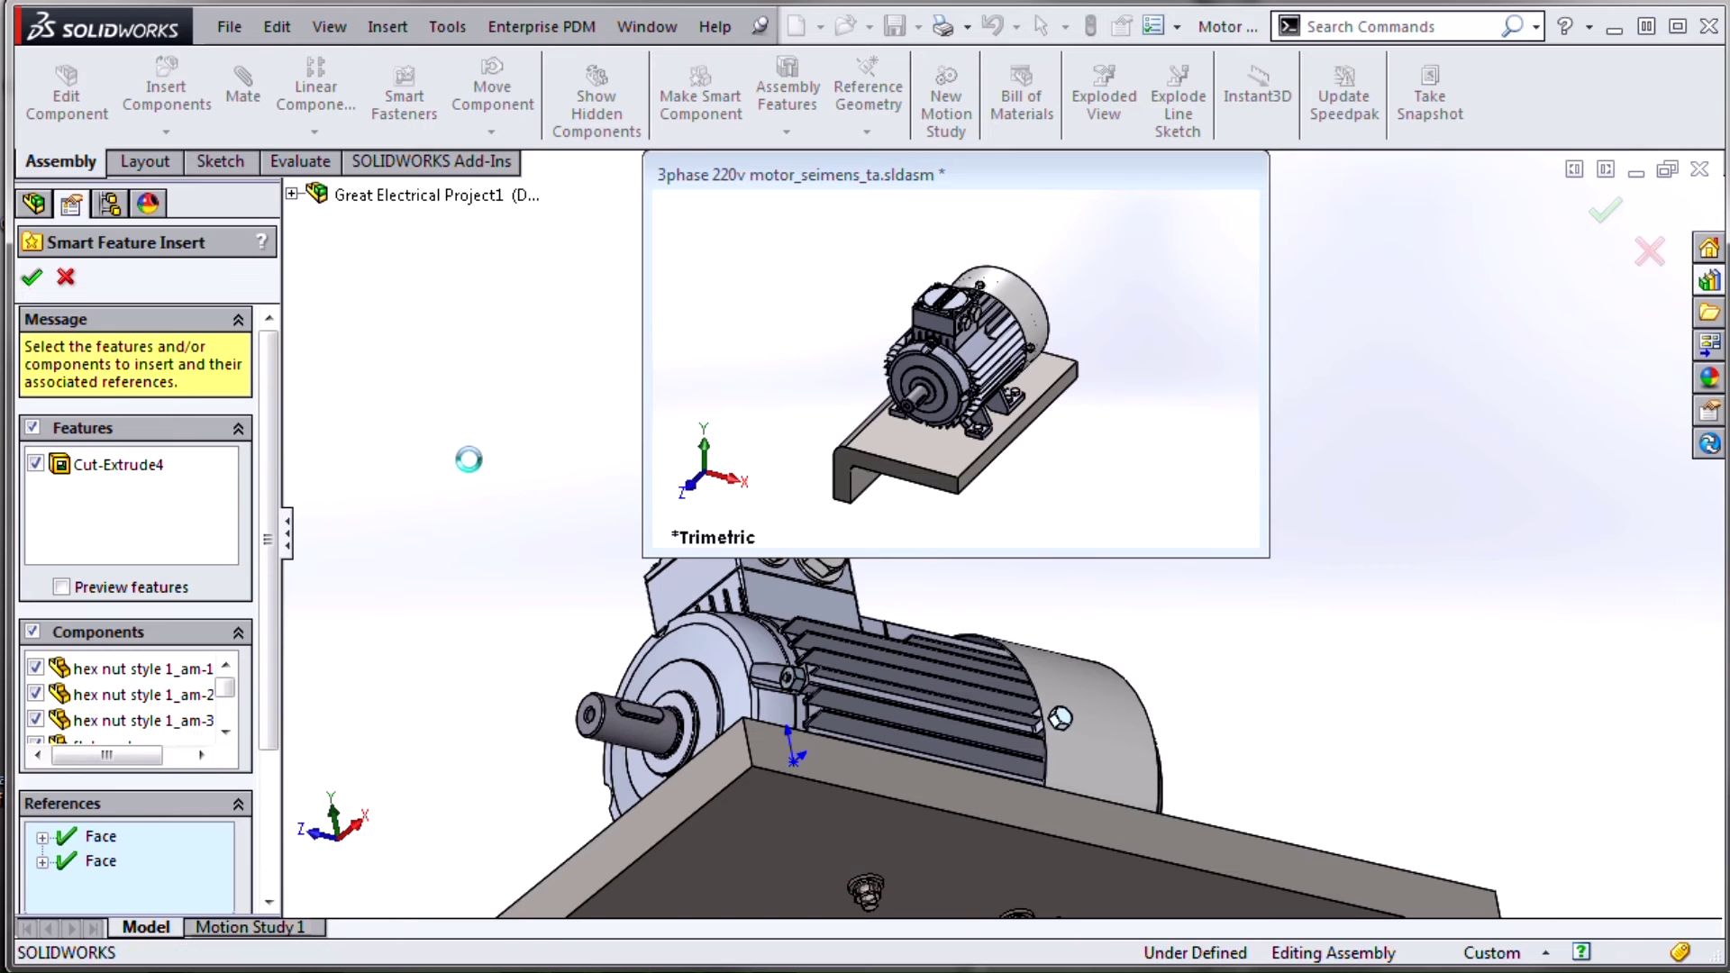
Examine the inserted fasteners at the motor's feet and the motor's fit on the mount plate from several angles
scroll(780, 491, "up", 5)
middle_click_drag(780, 490, 1027, 439)
scroll(987, 630, "down", 5)
scroll(1041, 437, "up", 3)
scroll(1038, 435, "down", 2)
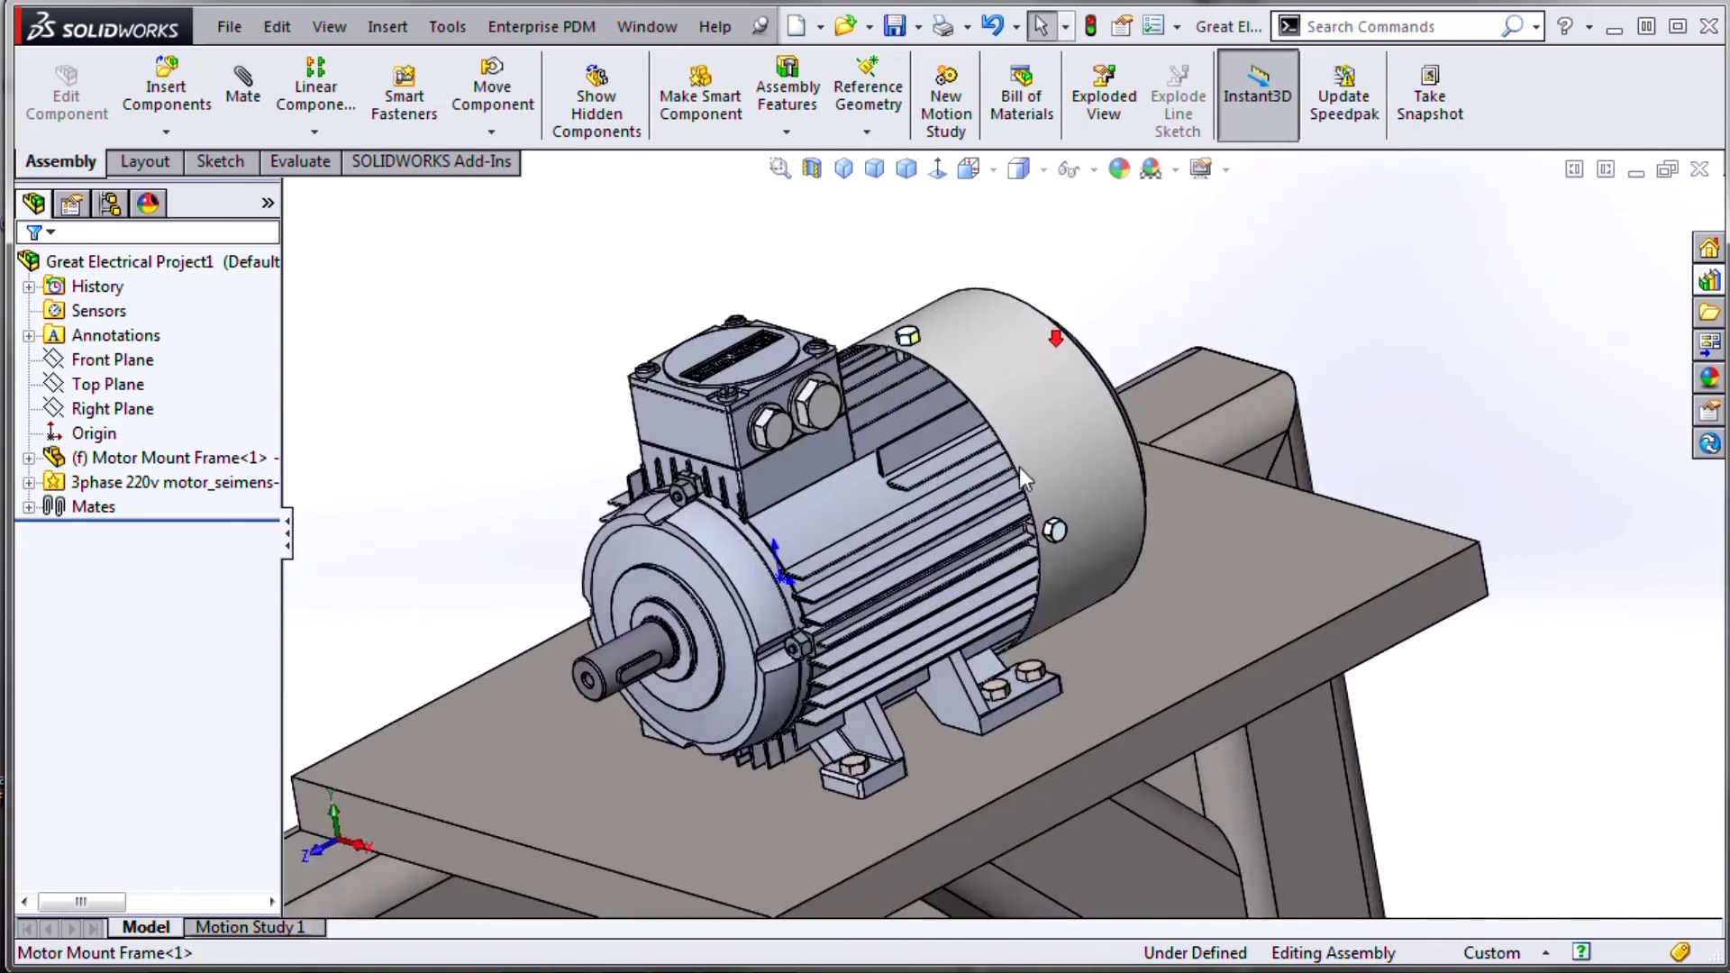
scroll(1297, 532, "down", 3)
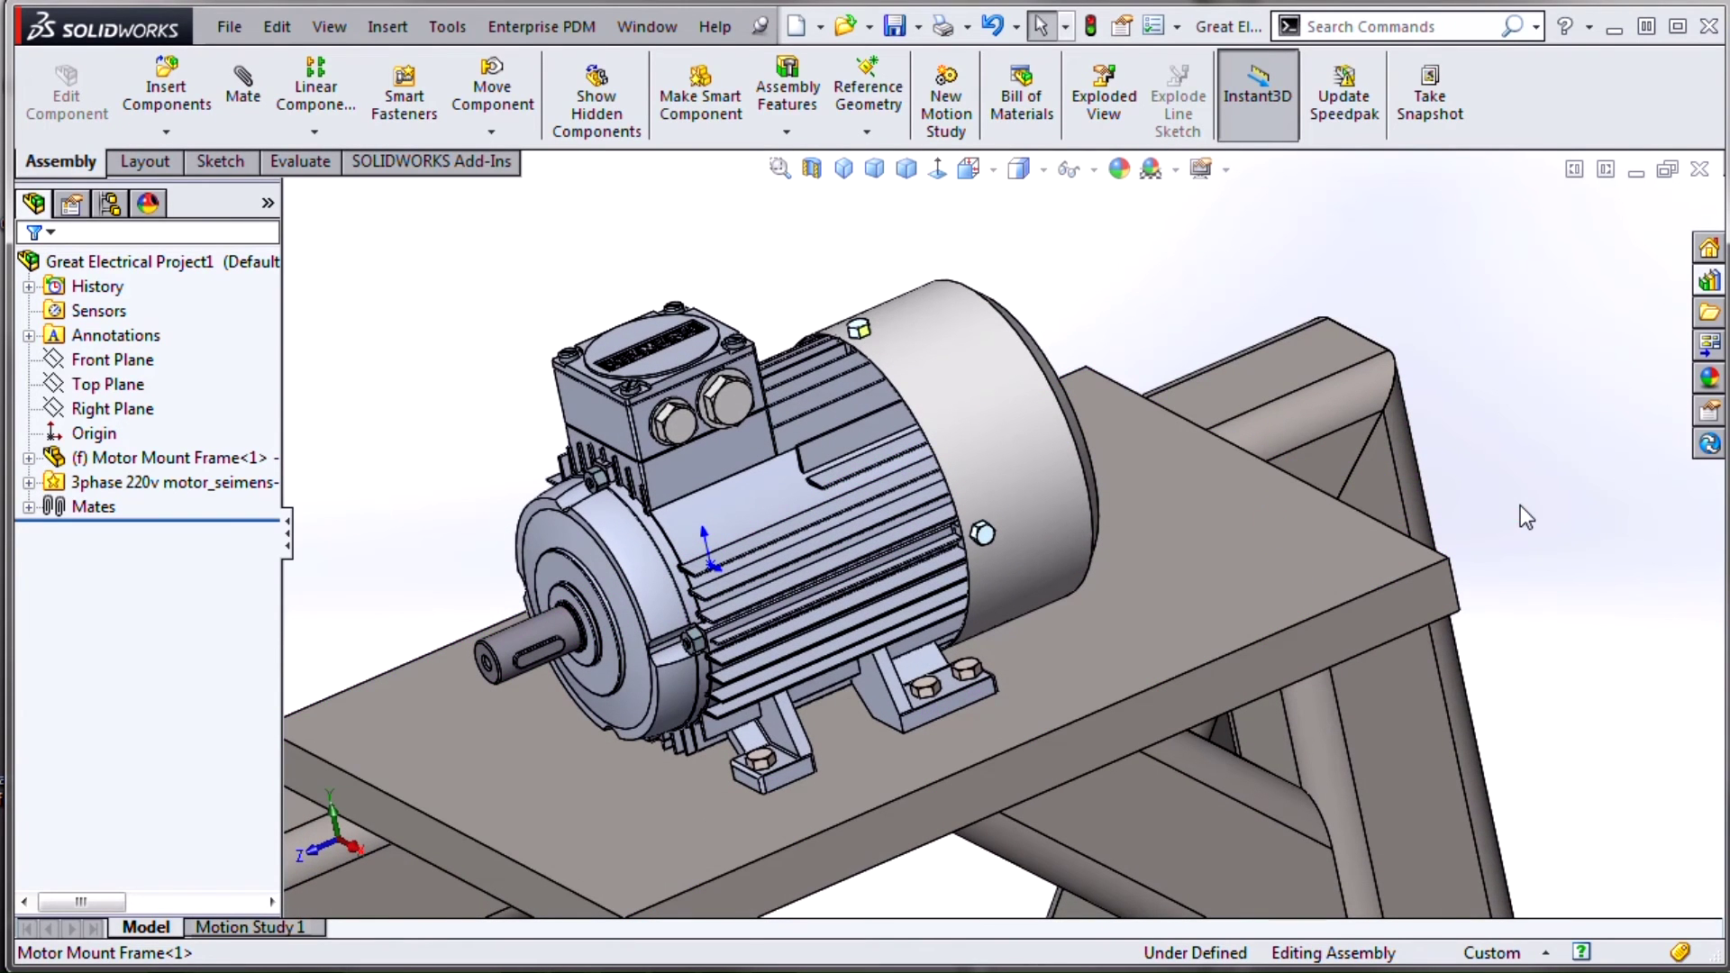
left_click(1520, 506)
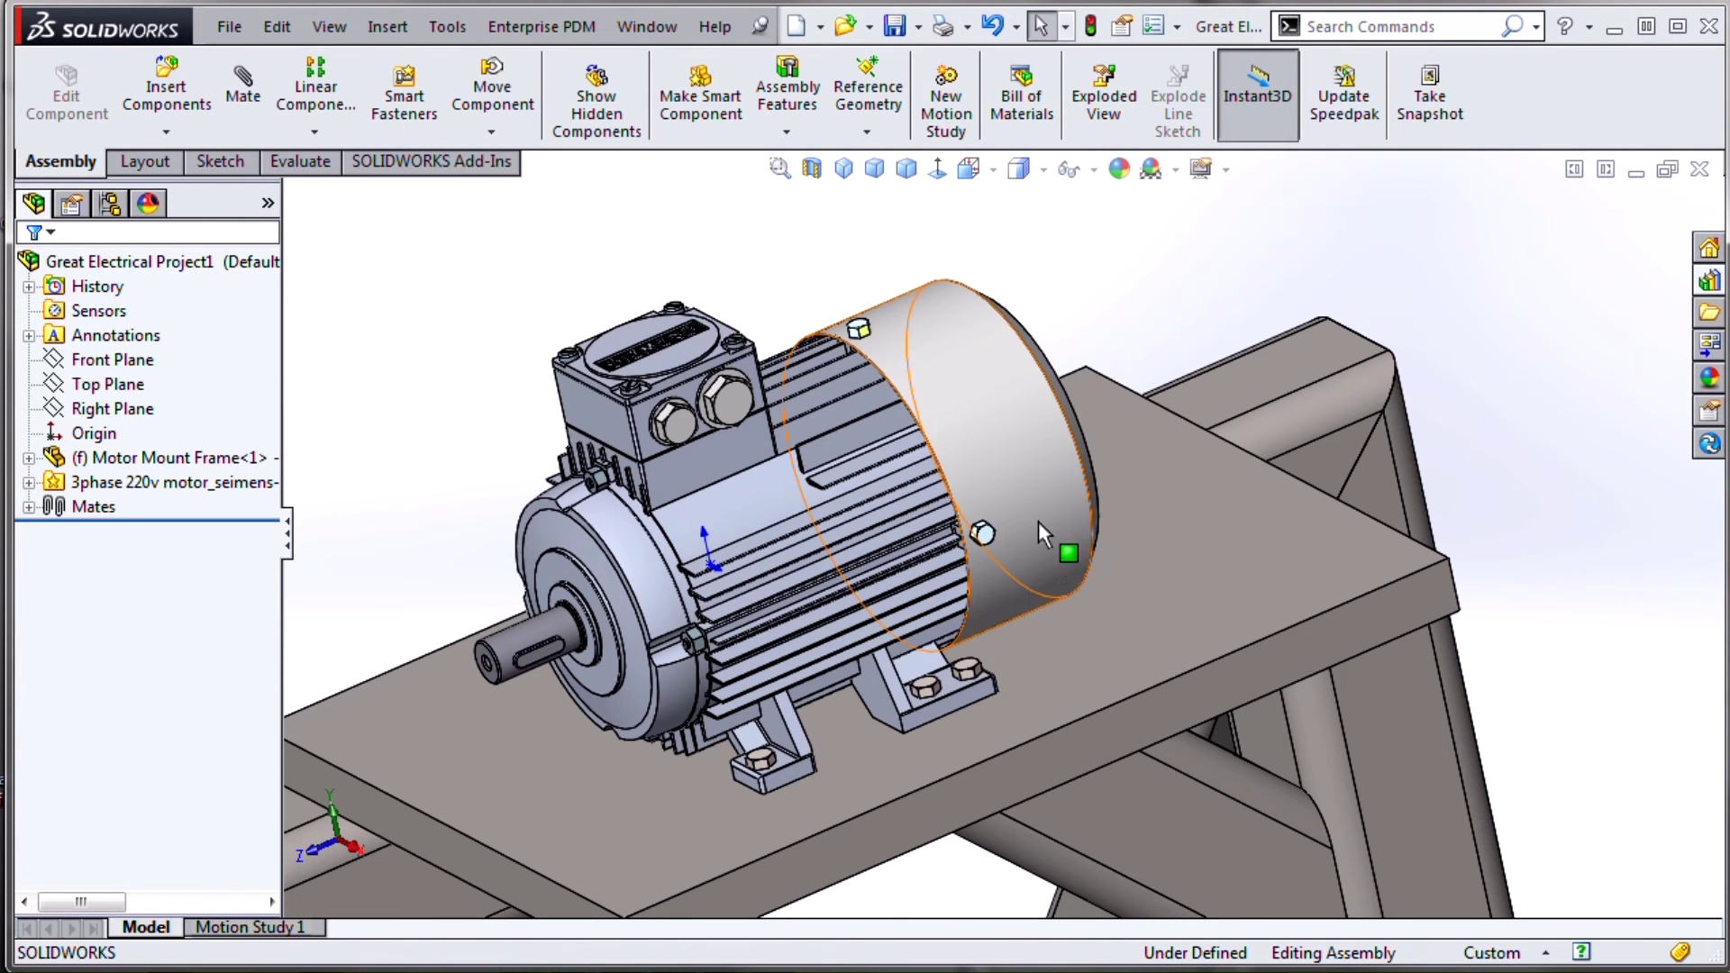
left_click(753, 515)
middle_click_drag(753, 515, 865, 540)
left_click(1116, 495)
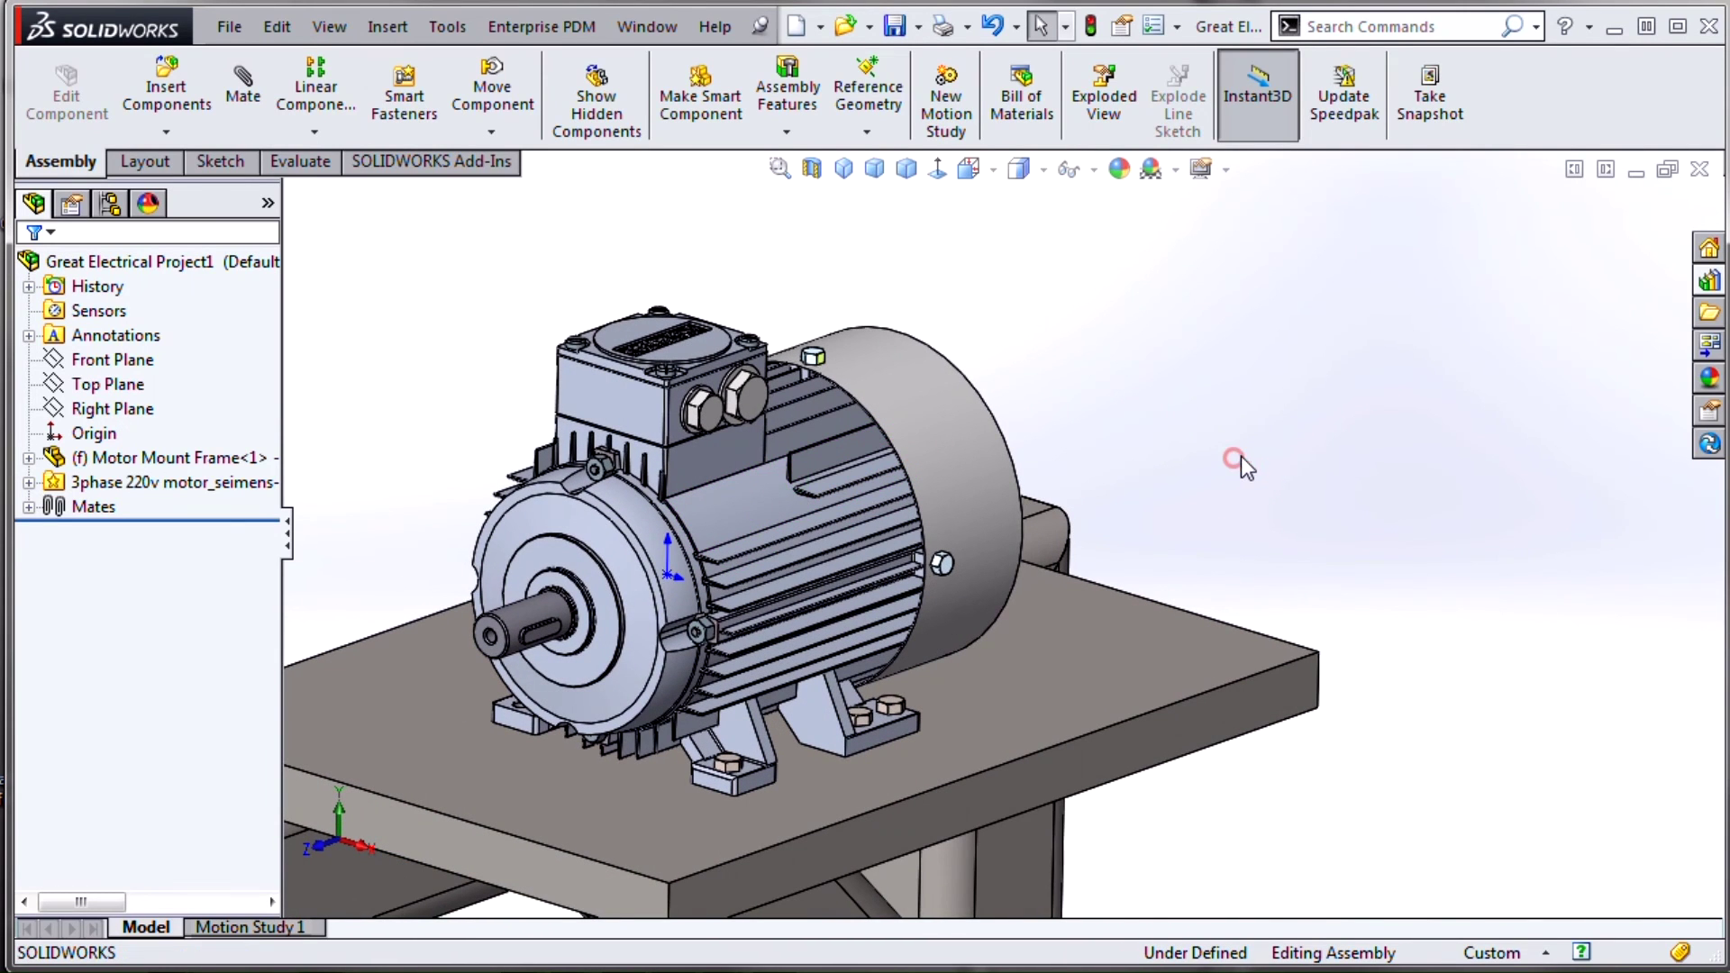
Switch to SOLIDWORKS Electrical and open the properties of the Siemens three-phase motor X5_3PM in the manufacturer parts manager
key("alt+Tab")
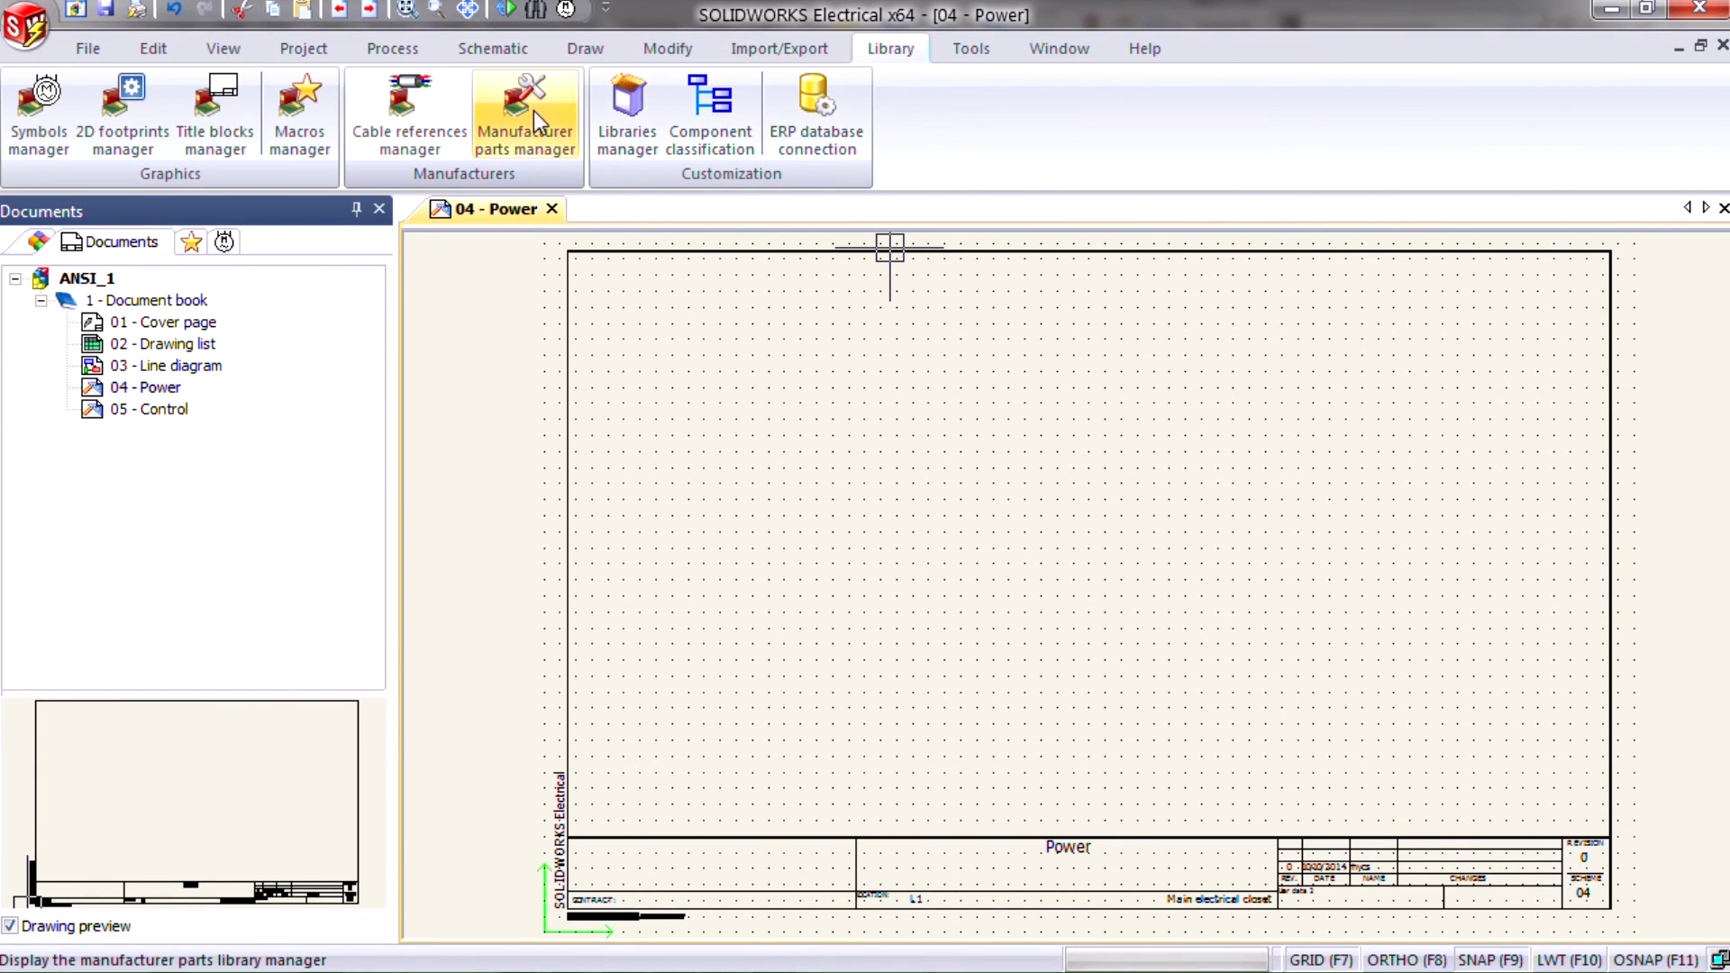
left_click(530, 102)
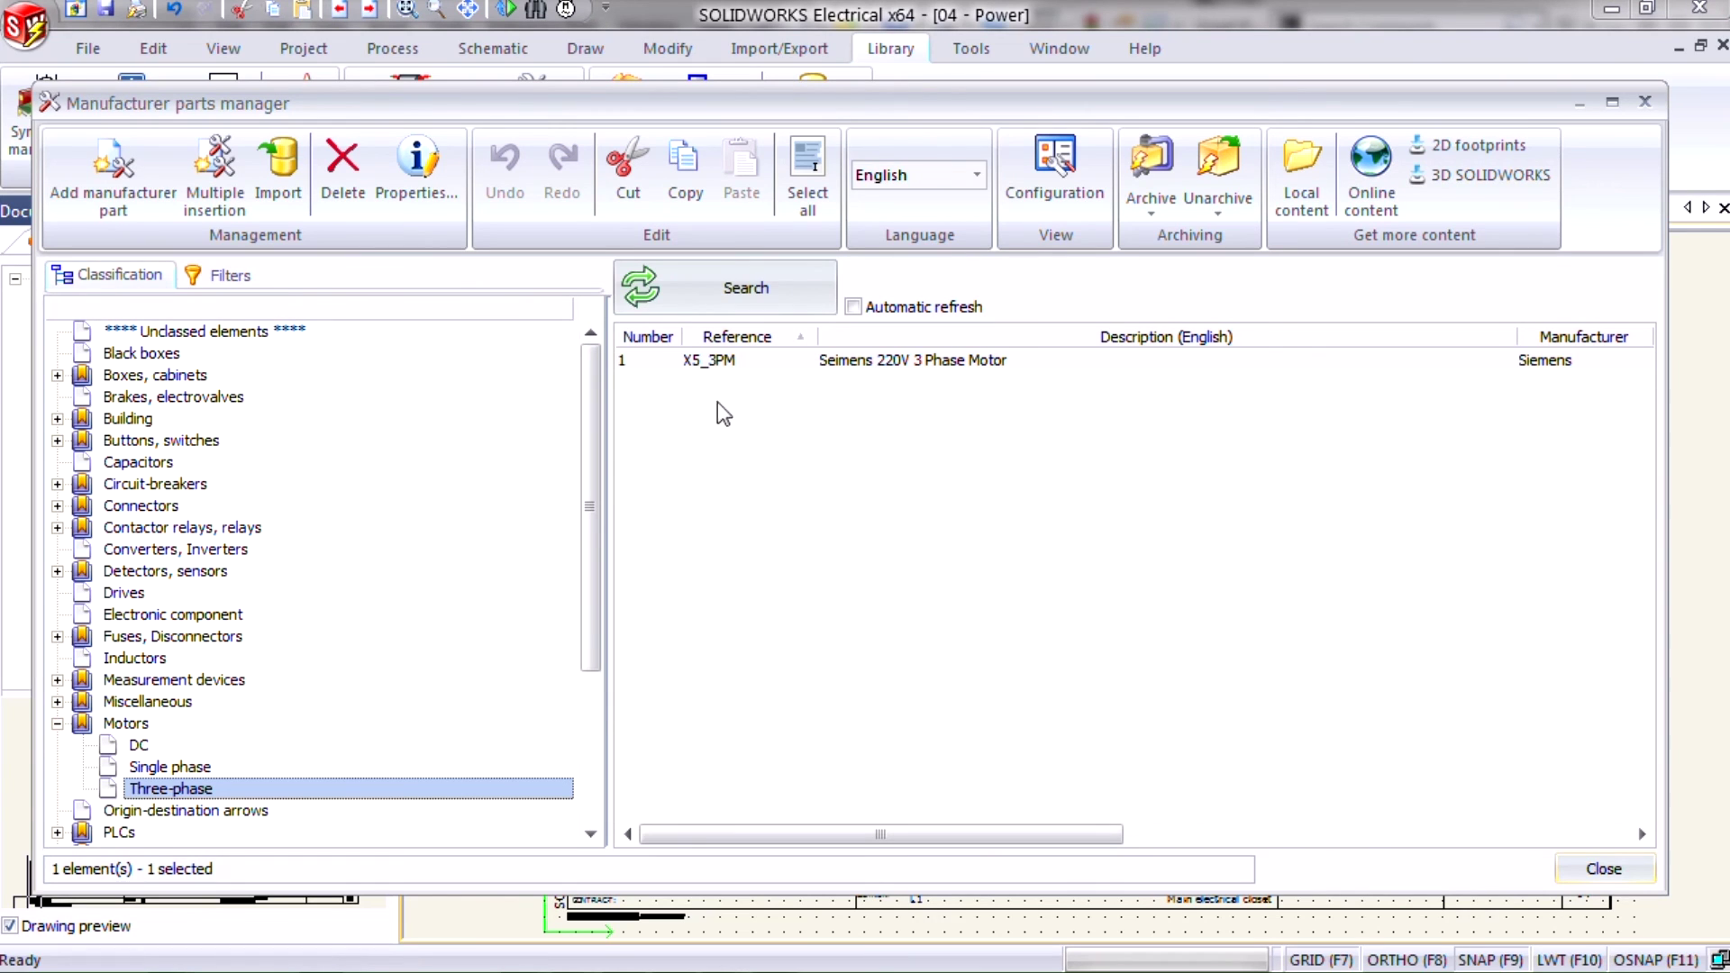
left_click(720, 371)
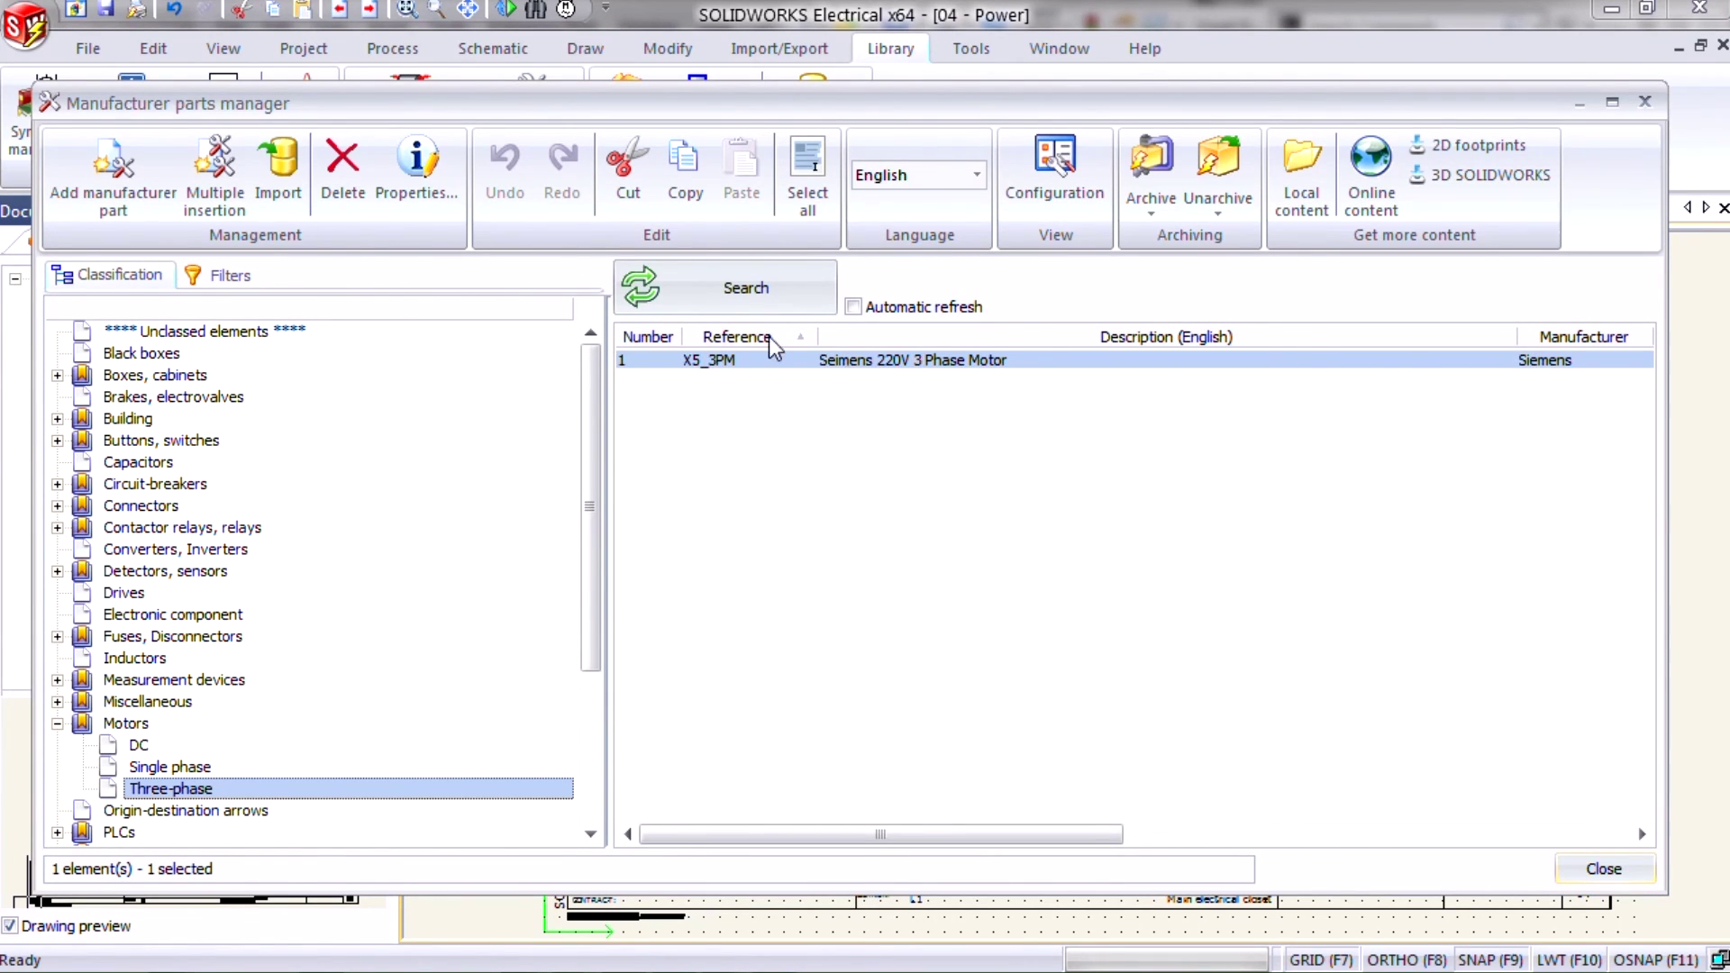
left_click(446, 180)
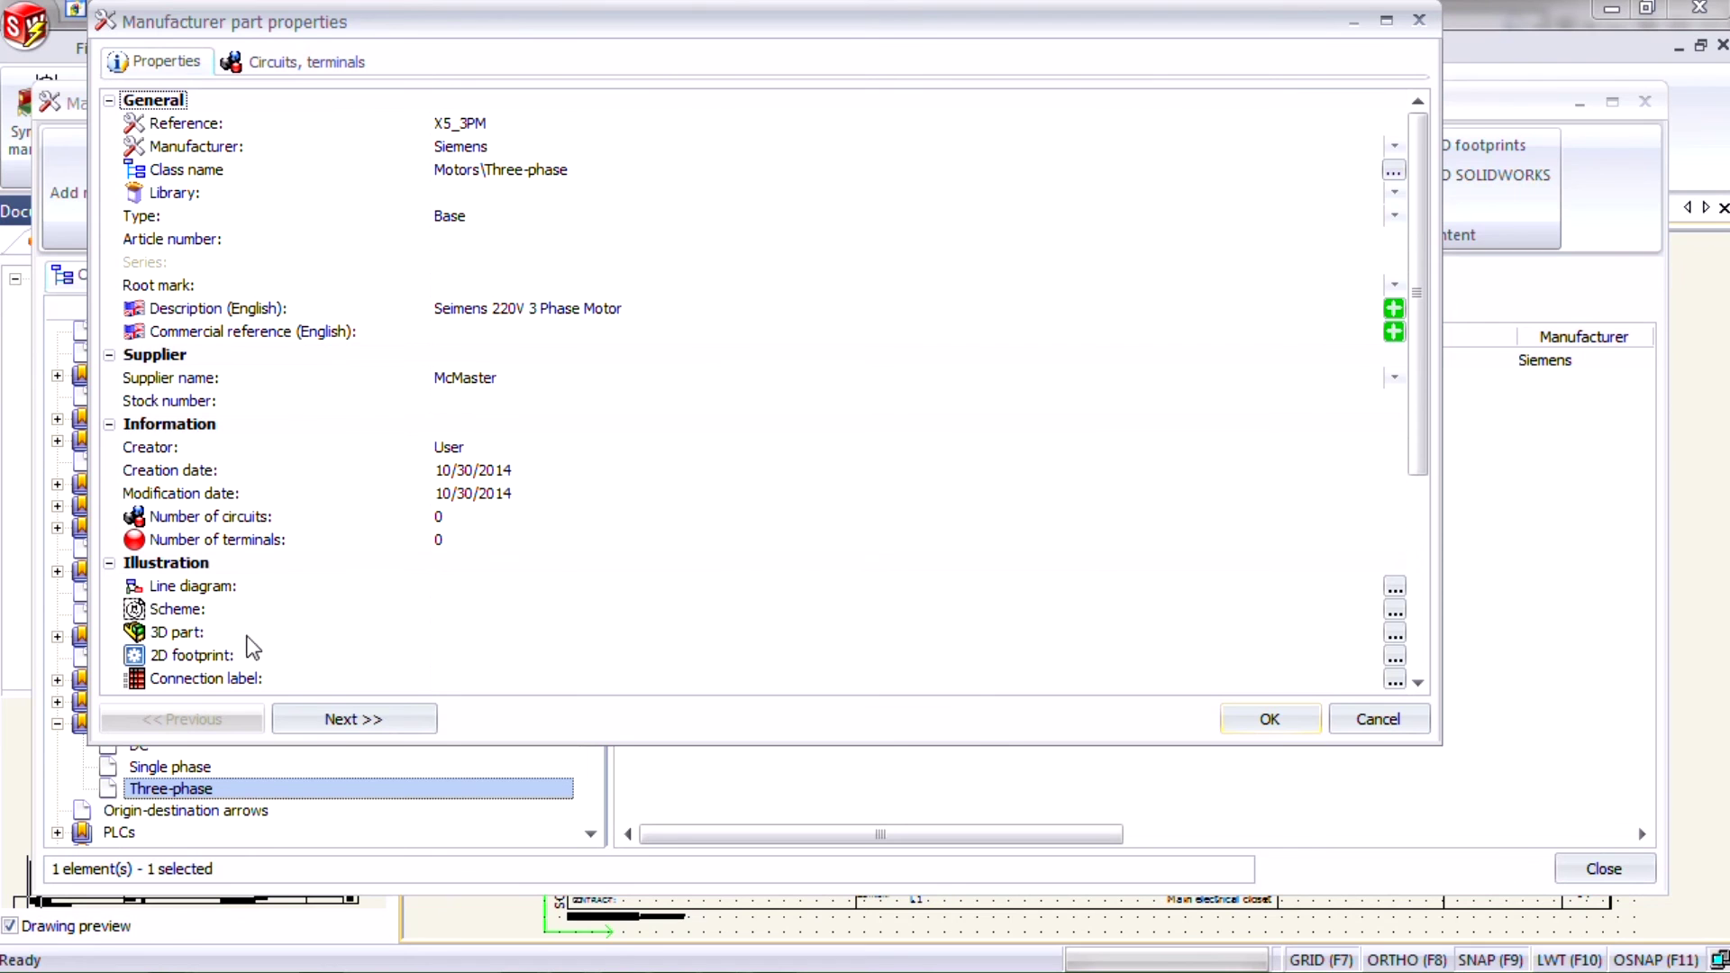
View the 3D files available for the X5_3PM motor's 3D part, cancel the file selection and close the part's properties
left_click(1394, 635)
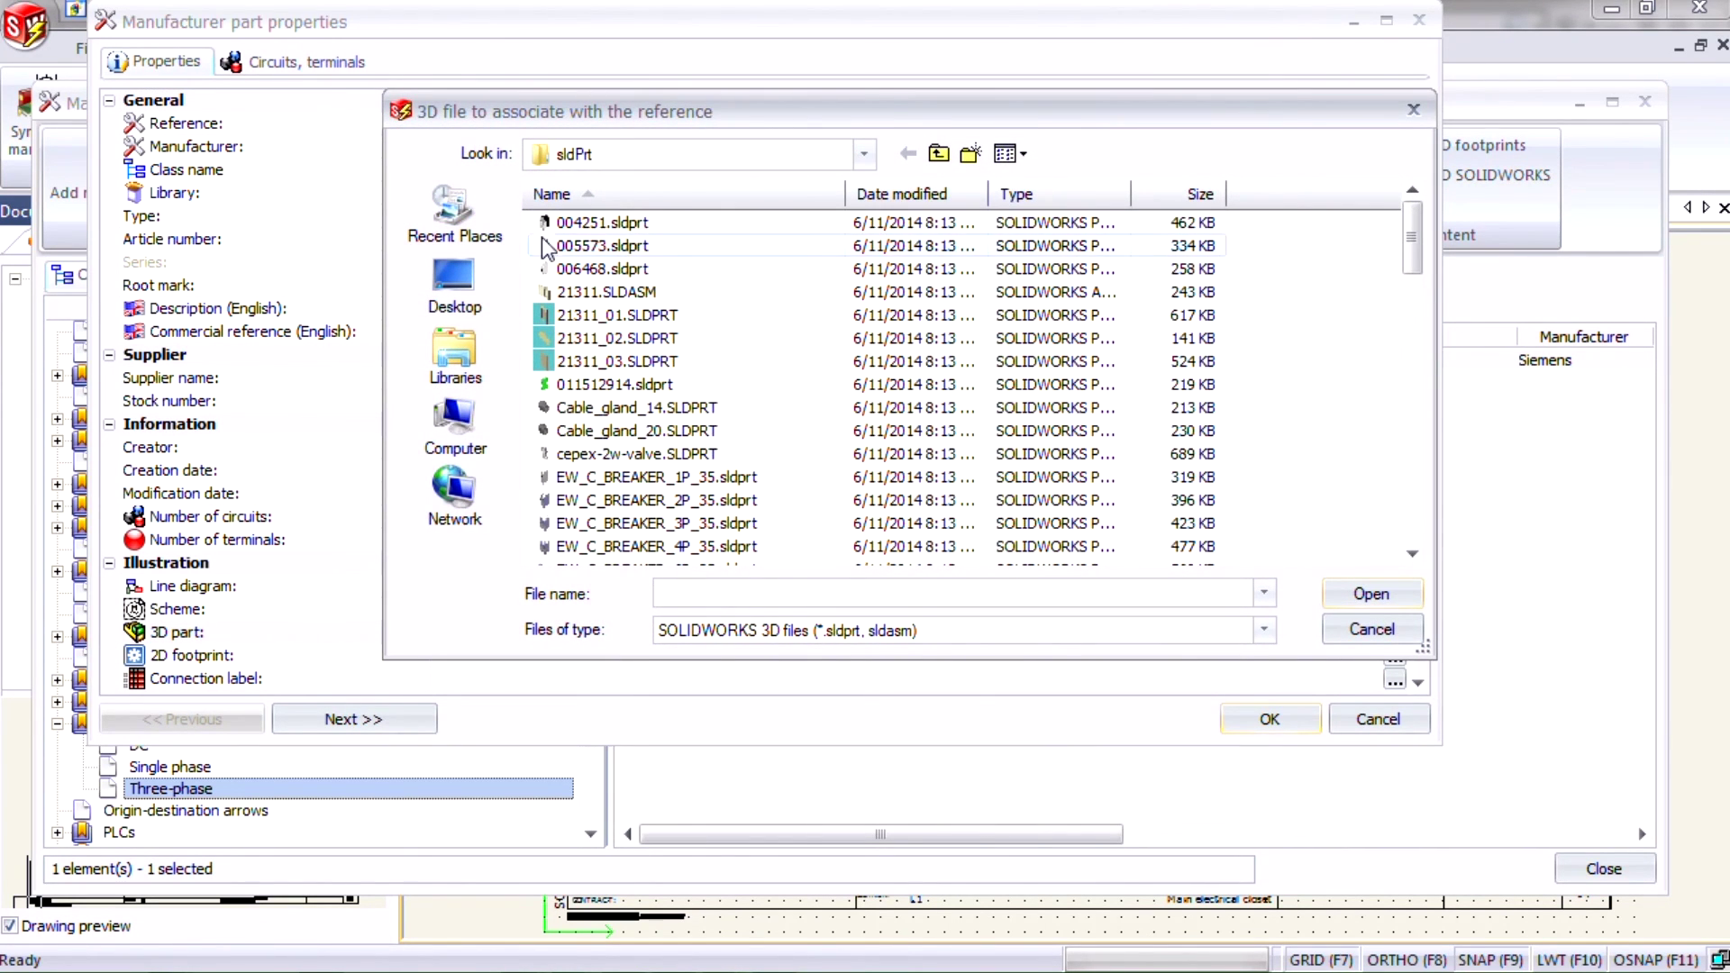
left_click(1363, 632)
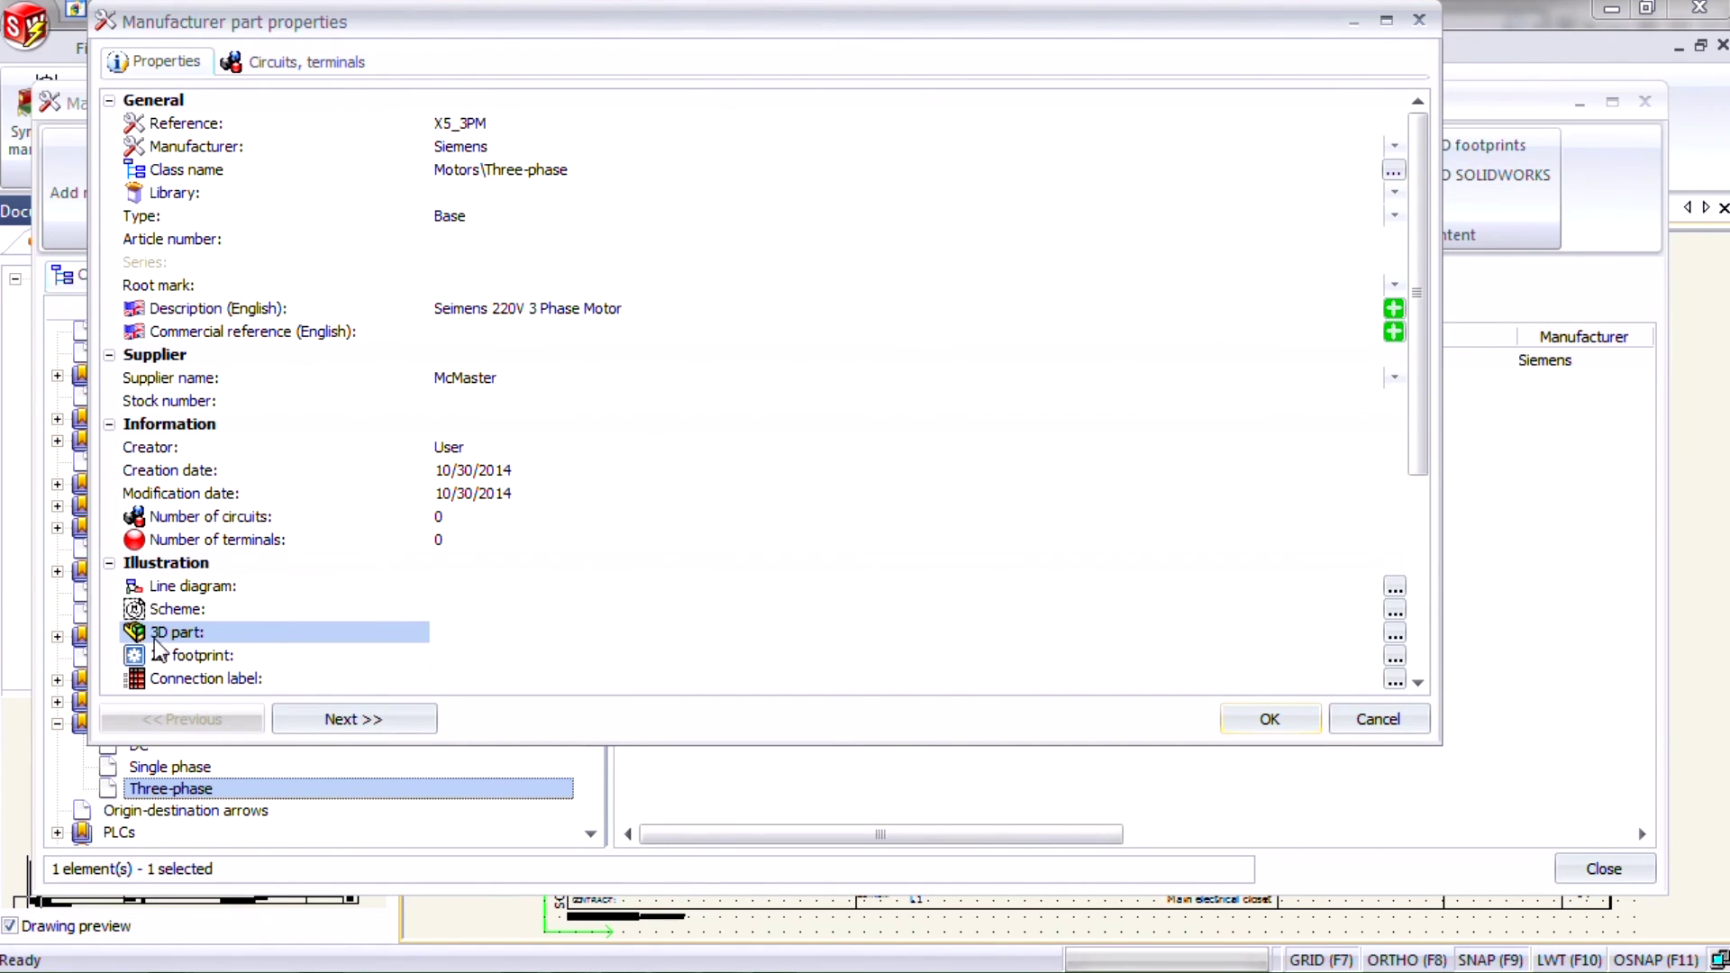
left_click(1256, 727)
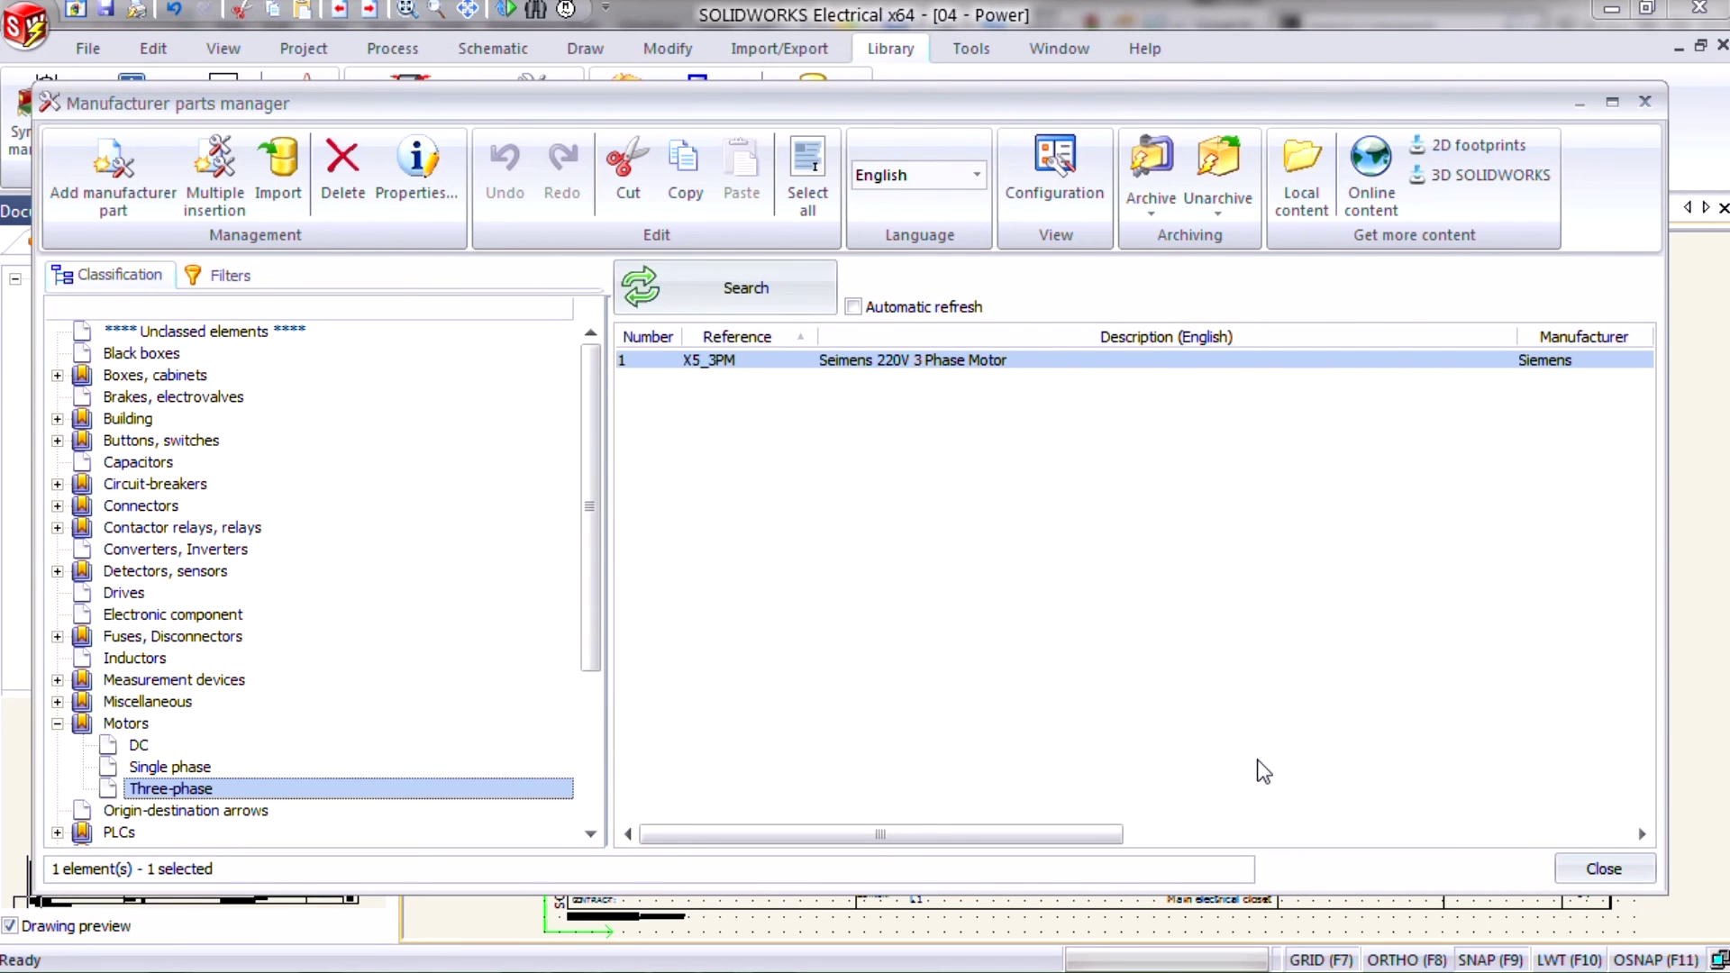